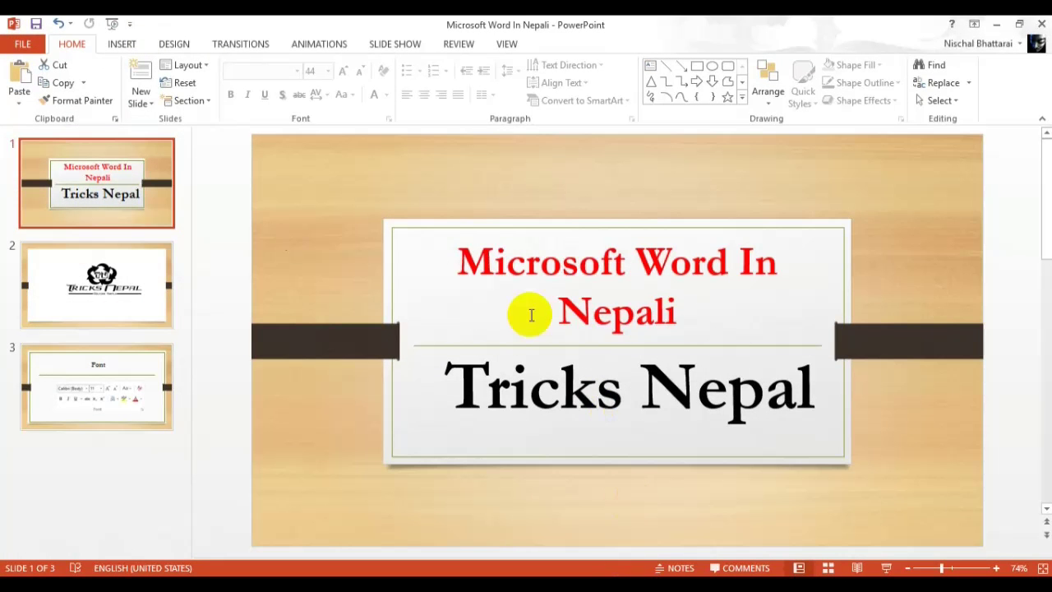
# - Go through slide 2 to slide 3, the 'Font' slide of the 'Microsoft Word In Nepali' presentation
pyautogui.click(70, 264)
pyautogui.click(73, 409)
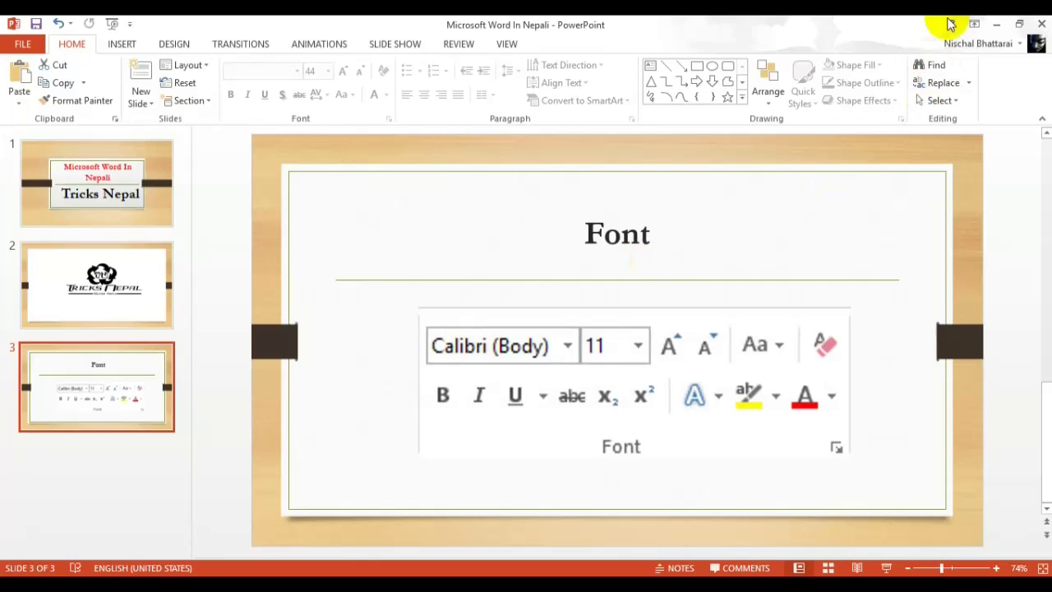
# - Minimize the PowerPoint window so the desktop shows
pyautogui.click(994, 24)
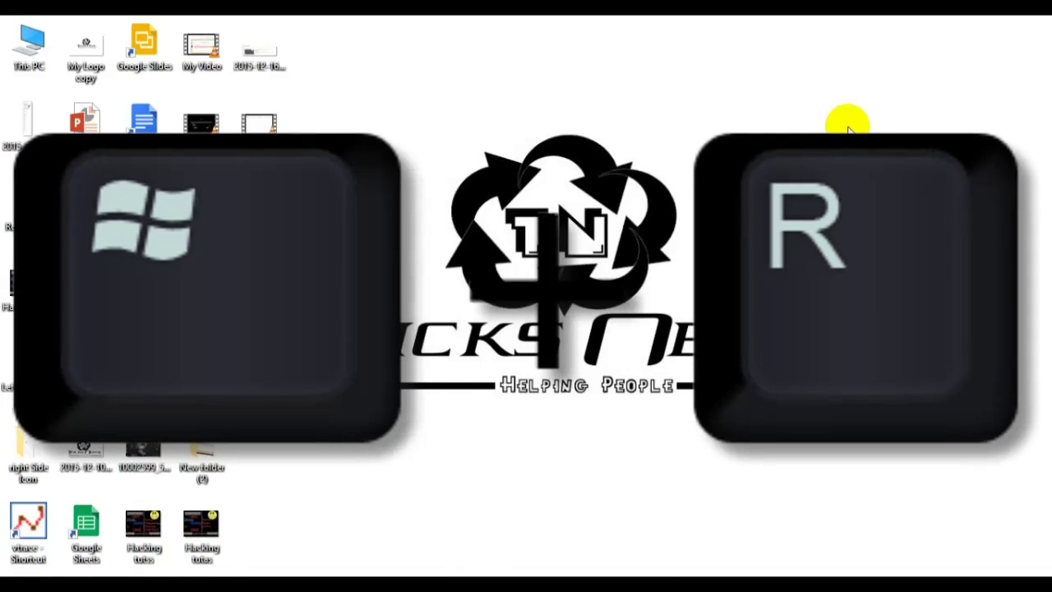
# - Launch Word with winword from the Run box and create a new blank document, Document1
pyautogui.press('super+r')
pyautogui.press('Return')
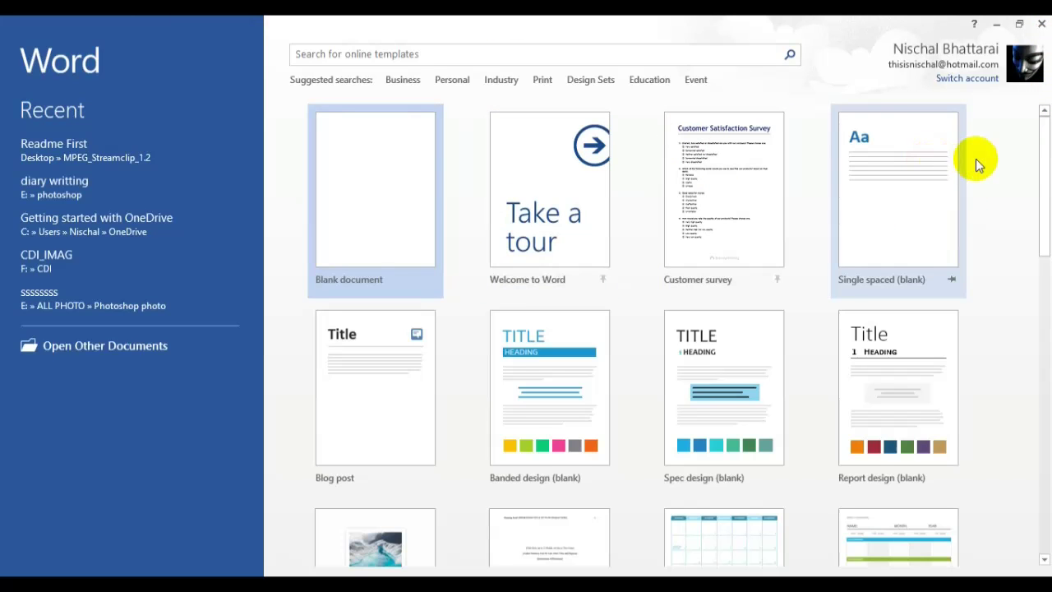
pyautogui.scroll(-3, 975, 158)
pyautogui.scroll(3, 980, 167)
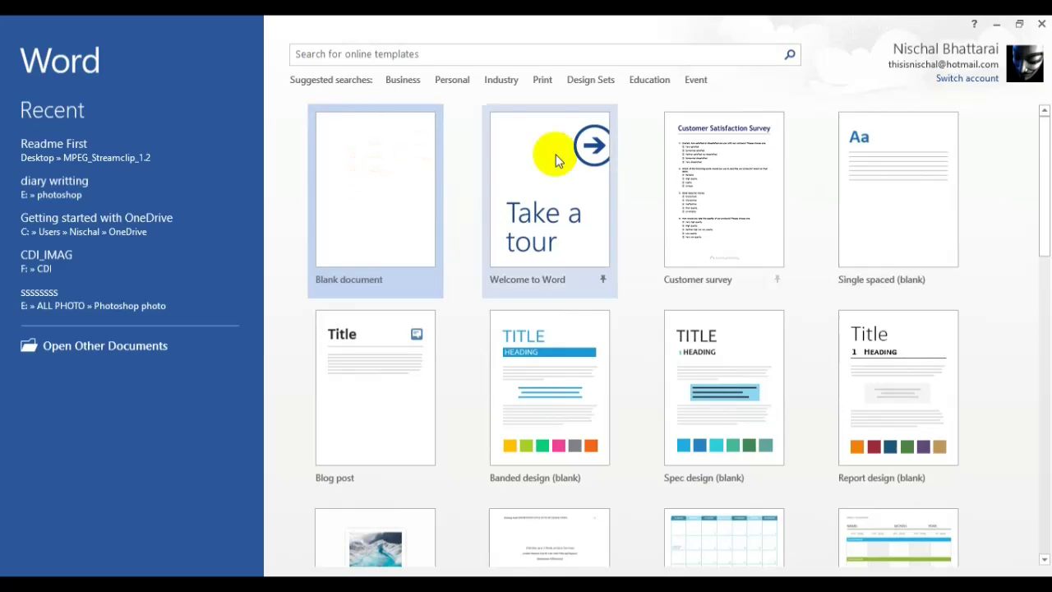
pyautogui.scroll(-2, 689, 178)
pyautogui.scroll(-3, 692, 184)
pyautogui.scroll(-2, 701, 187)
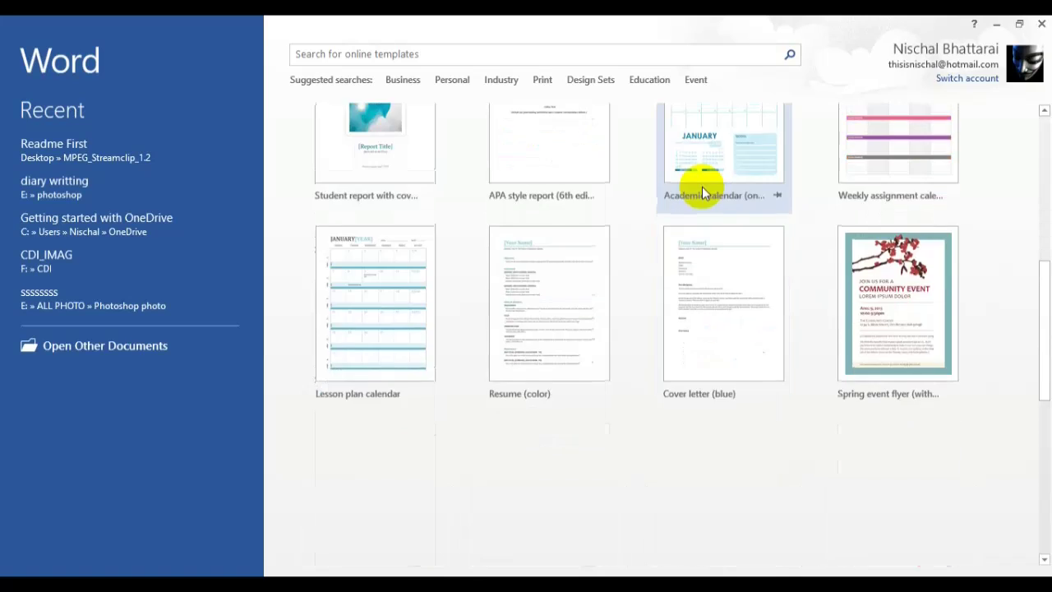
pyautogui.scroll(-1, 709, 197)
pyautogui.scroll(-2, 710, 199)
pyautogui.scroll(-3, 713, 200)
pyautogui.scroll(4, 713, 200)
pyautogui.scroll(3, 713, 200)
pyautogui.scroll(3, 716, 197)
pyautogui.scroll(2, 707, 185)
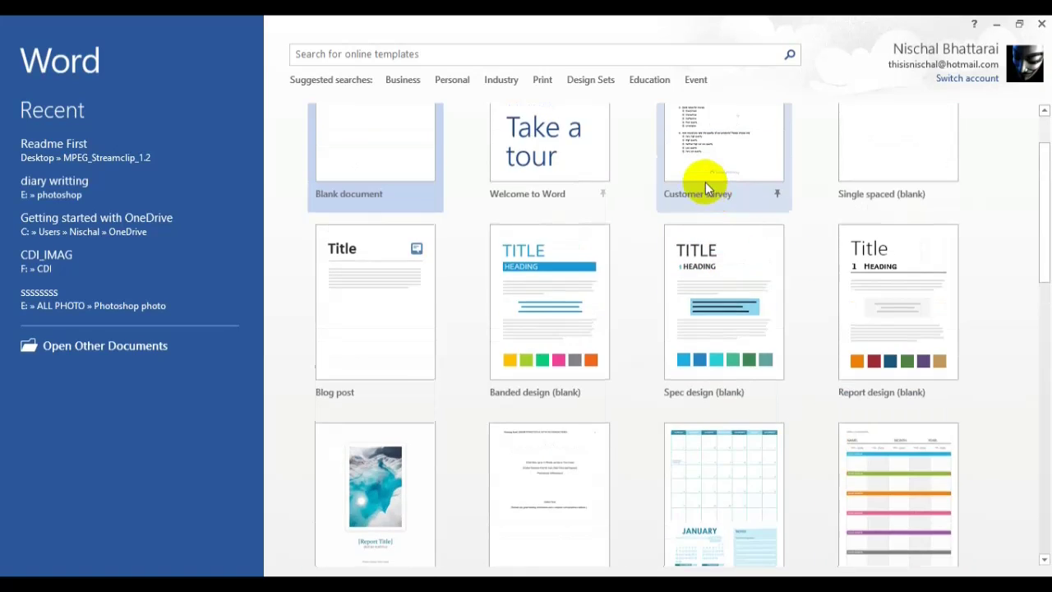
pyautogui.scroll(1, 705, 181)
pyautogui.click(349, 188)
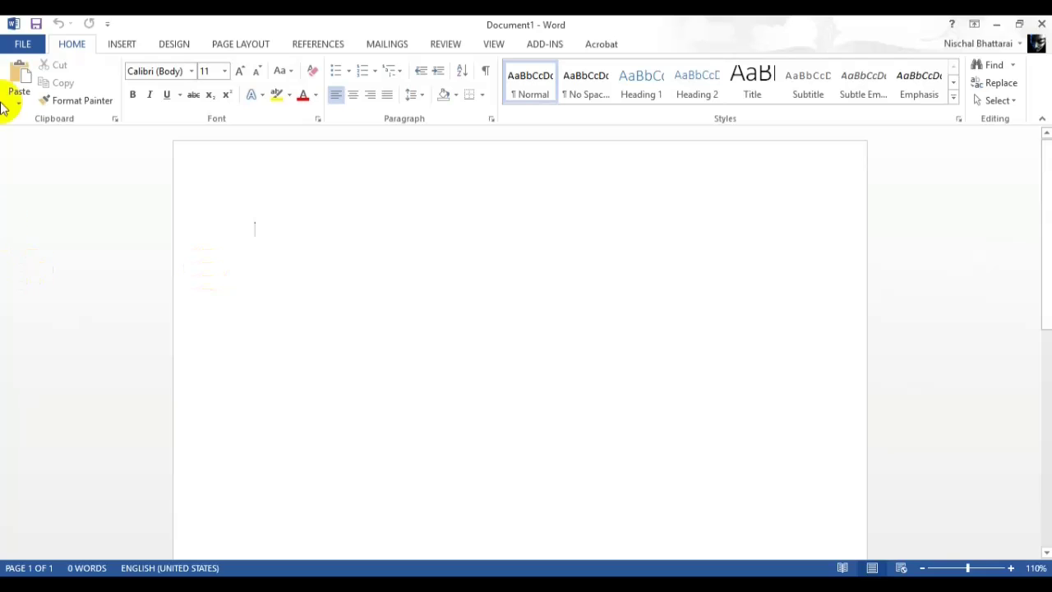
# - Fill the blank page with sample paragraphs using =rand(9,9)
pyautogui.doubleClick(271, 228)
pyautogui.click(271, 228)
pyautogui.write('=rand(9,9)')
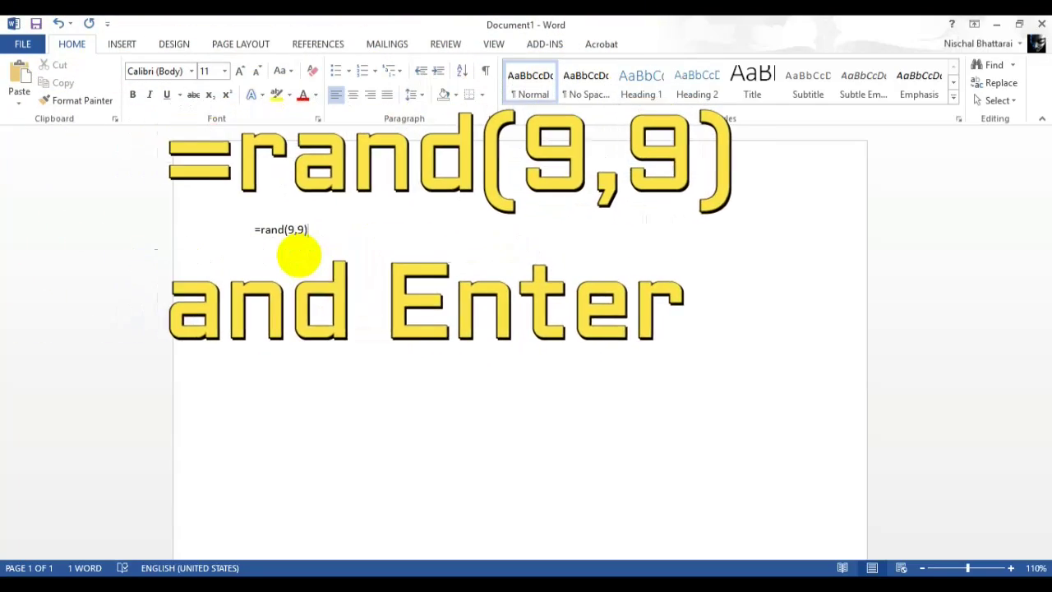
pyautogui.press('Return')
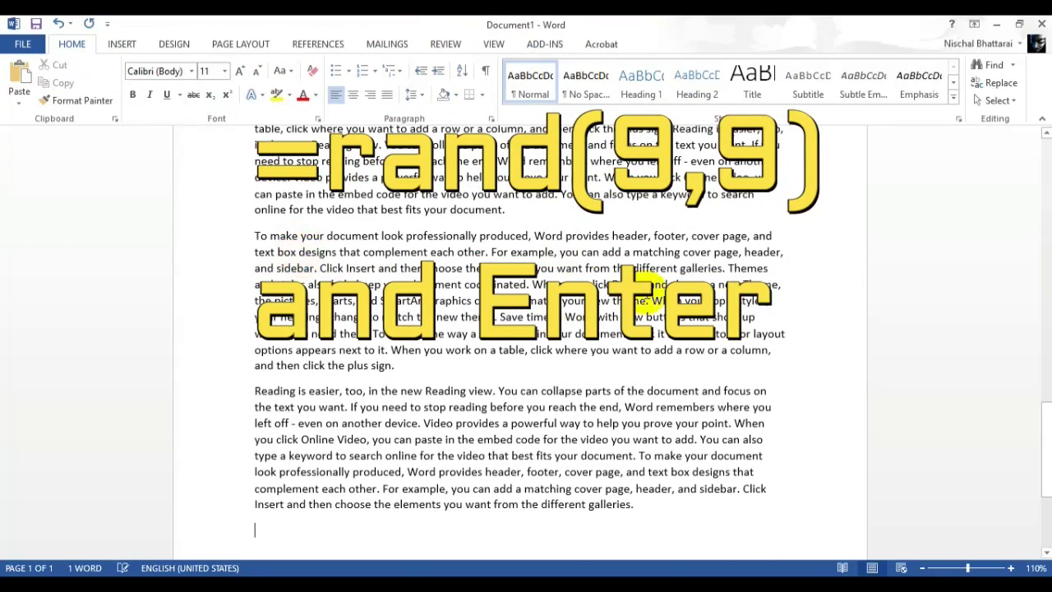
pyautogui.scroll(4, 604, 292)
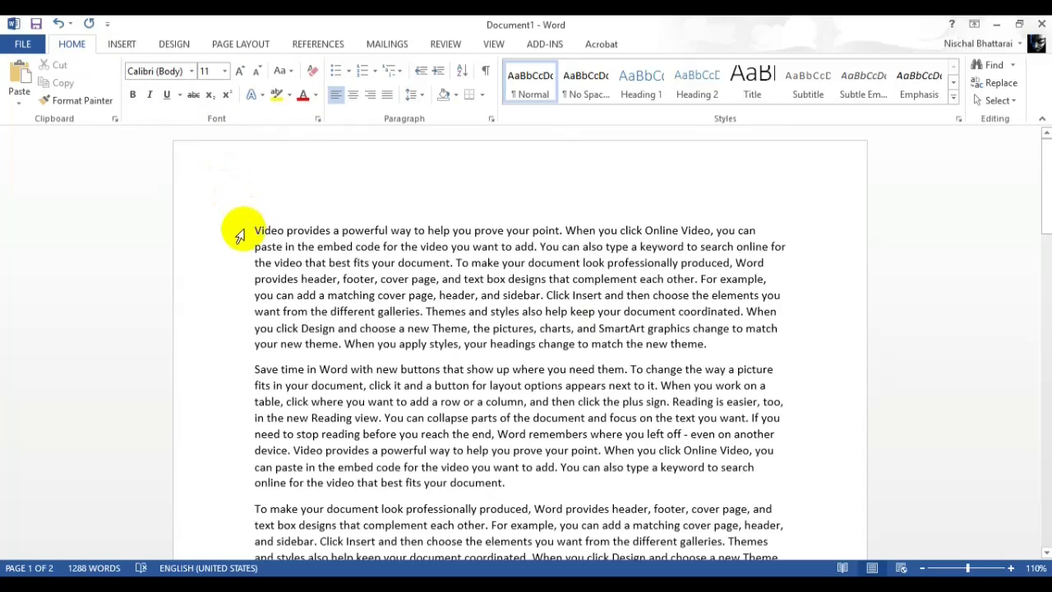
# - Apply the decorative all-caps 13th Ghostwrite font to 'Video provides a powerful way to help you prove your point.'
pyautogui.moveTo(253, 230); pyautogui.dragTo(566, 230)
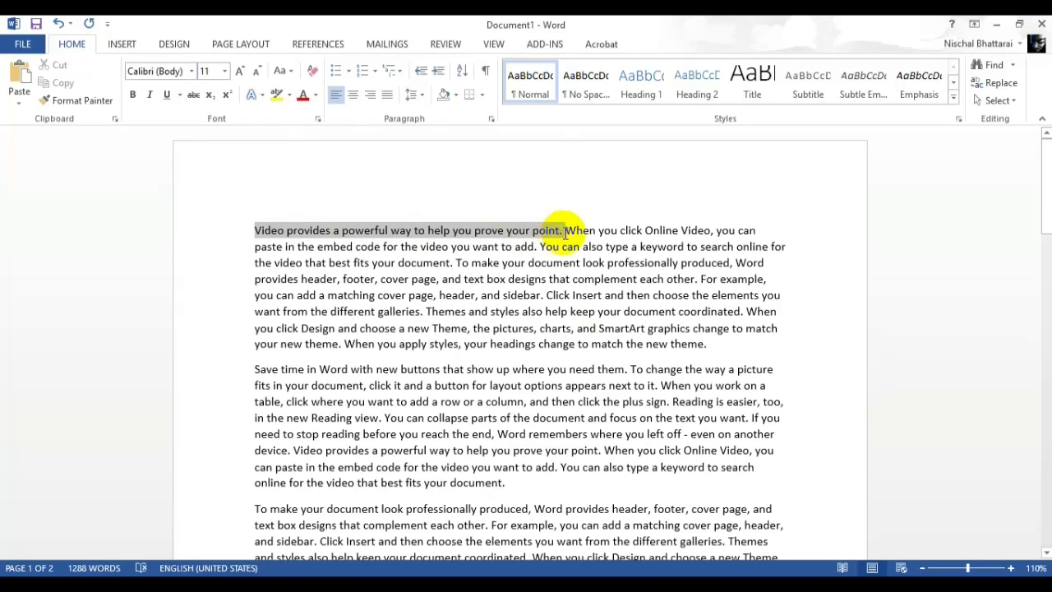
pyautogui.click(191, 72)
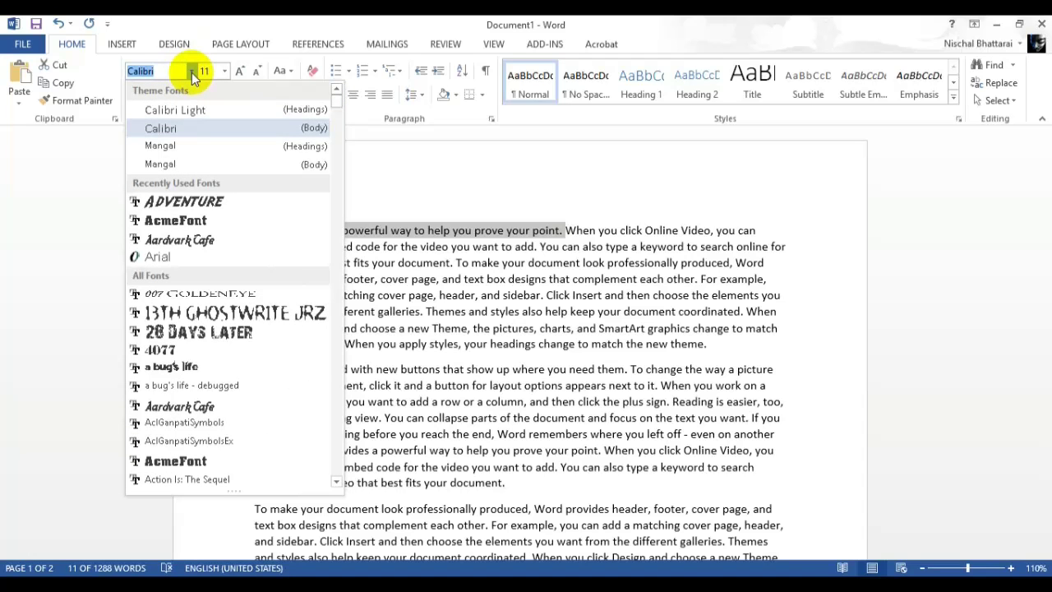
pyautogui.click(184, 315)
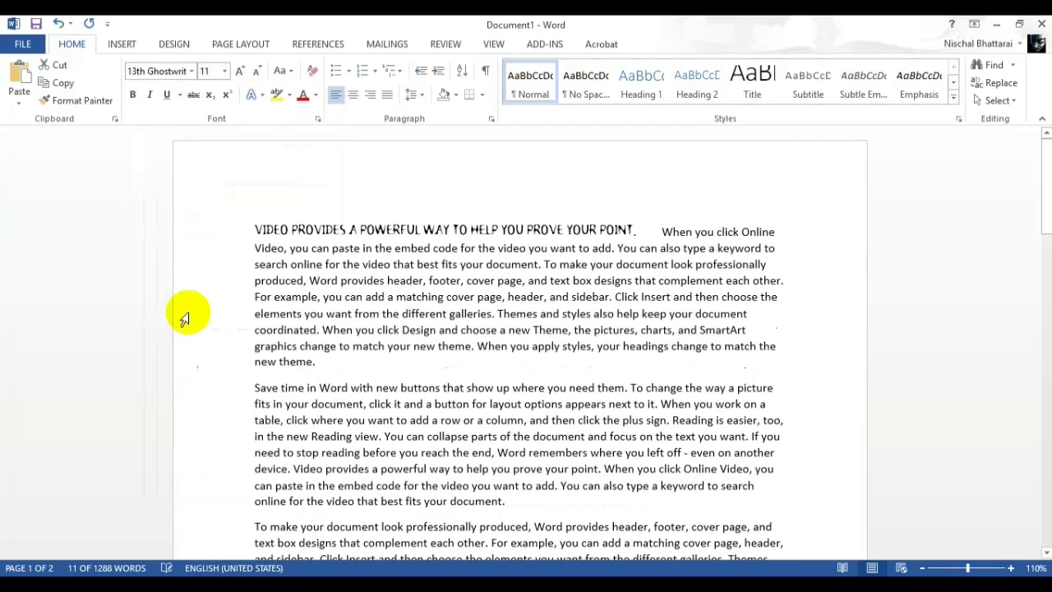
pyautogui.click(640, 246)
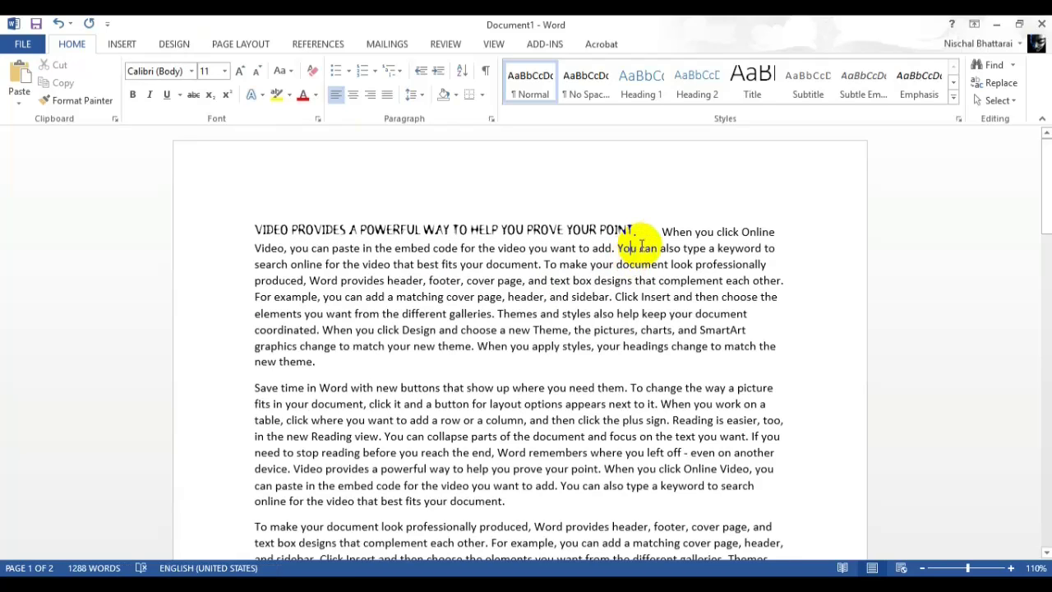
pyautogui.moveTo(312, 248)
pyautogui.mouseDown()
pyautogui.moveTo(504, 263)
pyautogui.moveTo(459, 264)
pyautogui.mouseUp()
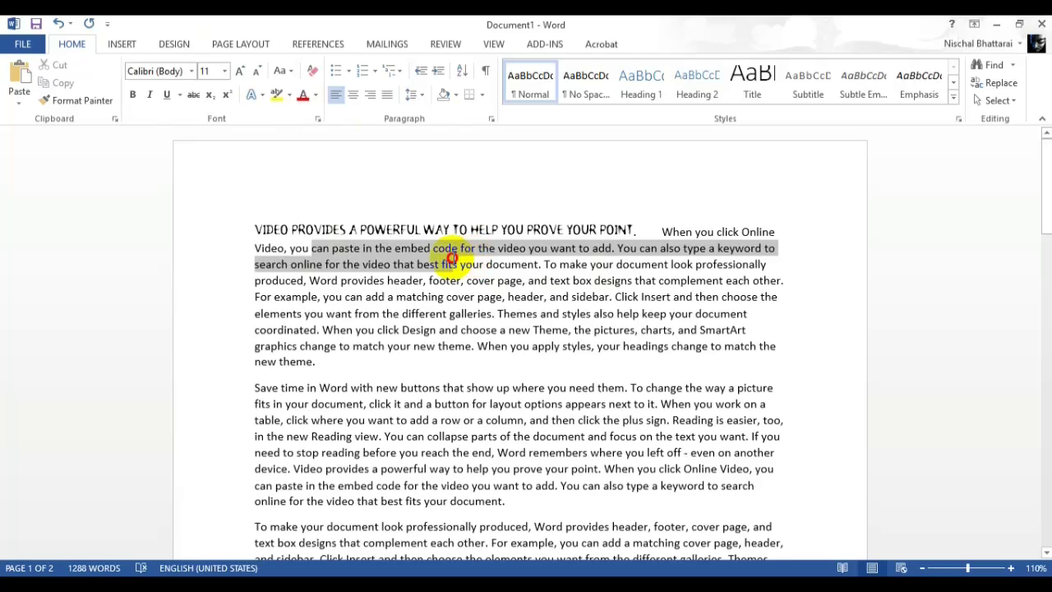
# - Use the Font Size list to set one passage to 20 pt and 'provides header … new Theme' to 9 pt
pyautogui.click(225, 70)
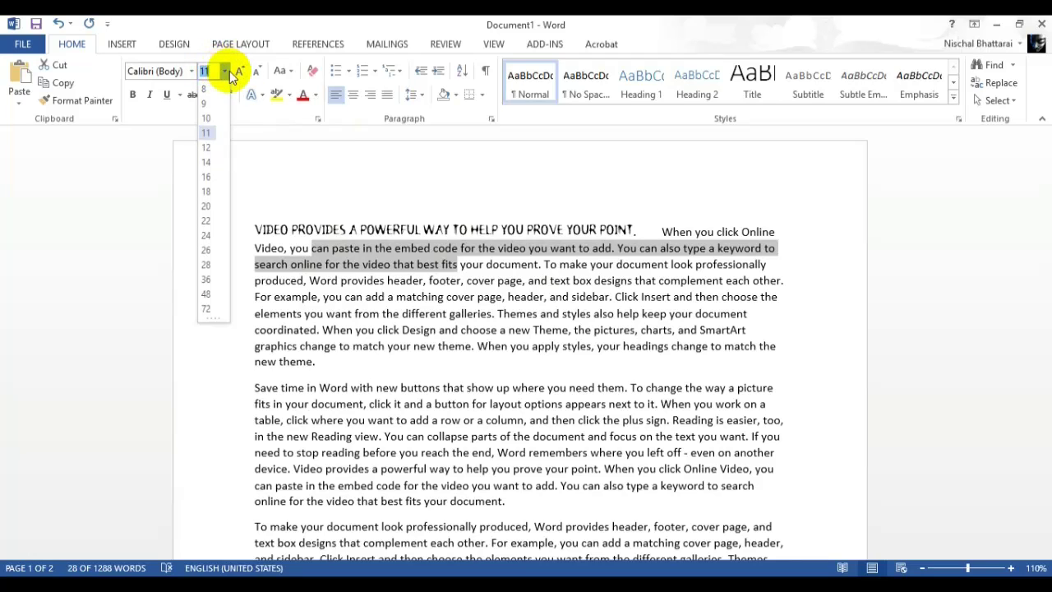
pyautogui.click(207, 212)
pyautogui.click(671, 336)
pyautogui.moveTo(438, 336); pyautogui.dragTo(676, 385)
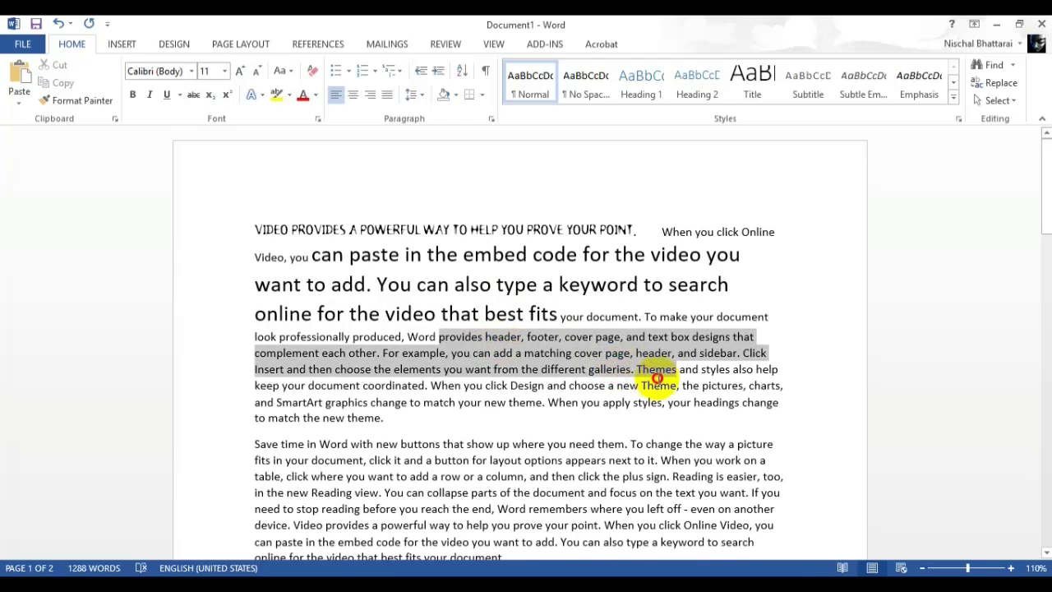
pyautogui.click(224, 71)
pyautogui.click(210, 103)
pyautogui.click(454, 371)
# - Grow the passage 'time in Word … add a row or' to 20 pt with Grow Font
pyautogui.scroll(-2, 450, 368)
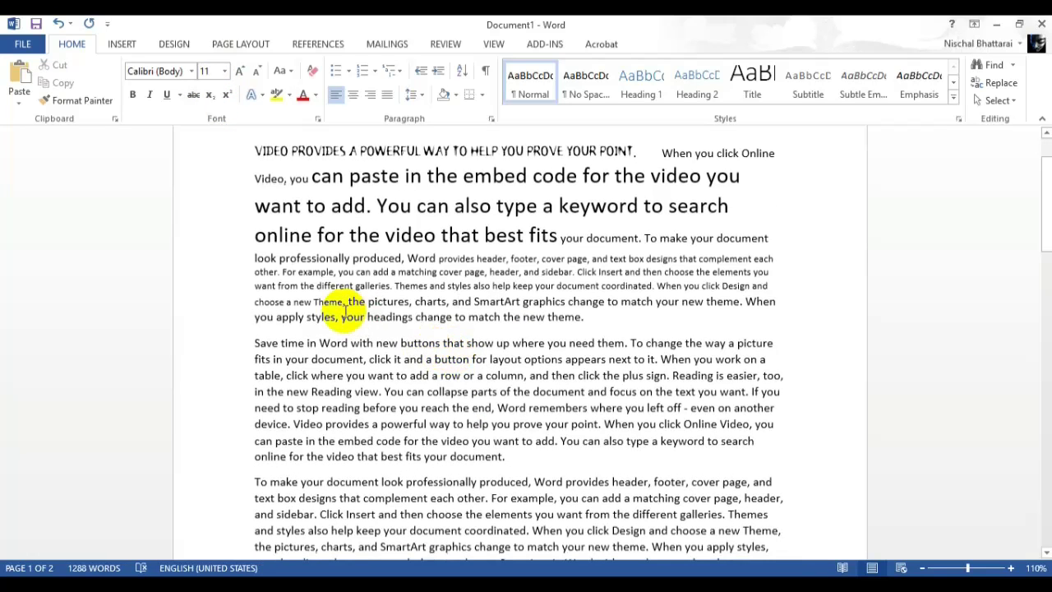
pyautogui.moveTo(282, 345); pyautogui.dragTo(477, 370)
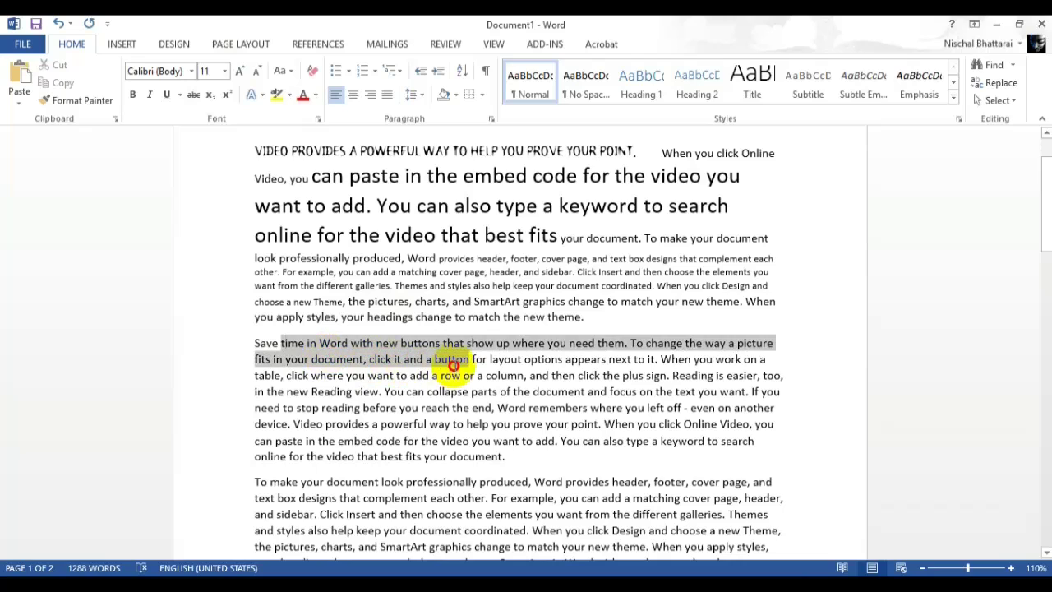
pyautogui.click(238, 72)
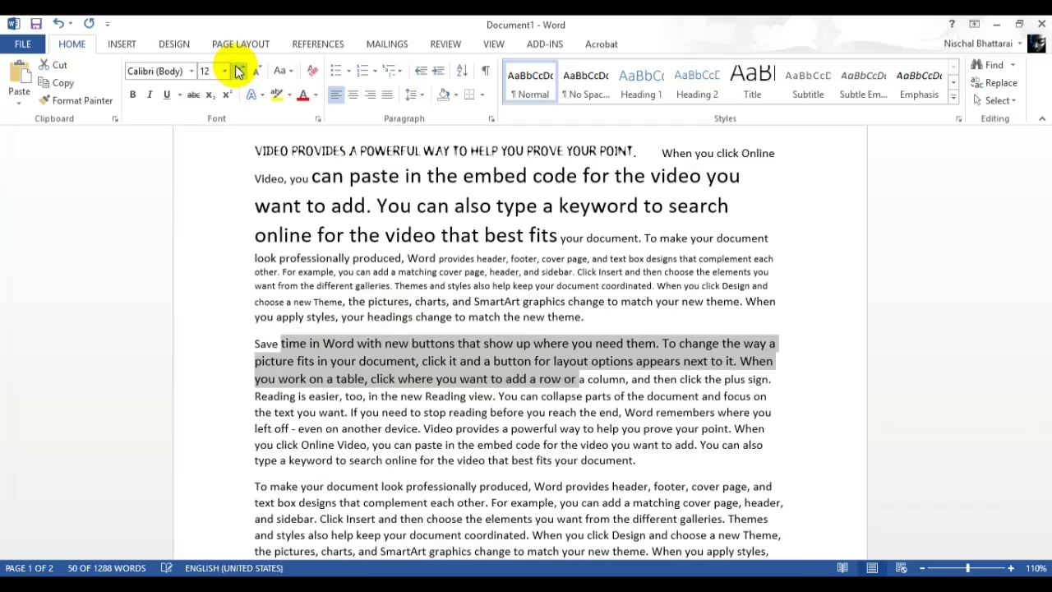
pyautogui.click(238, 72)
pyautogui.click(239, 72)
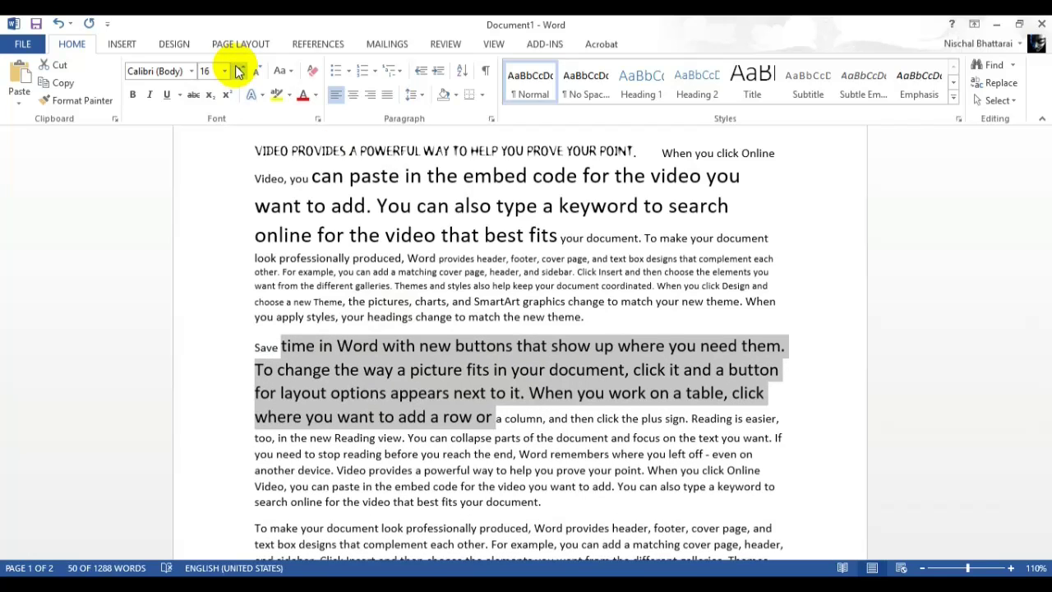
pyautogui.click(238, 71)
pyautogui.click(238, 71)
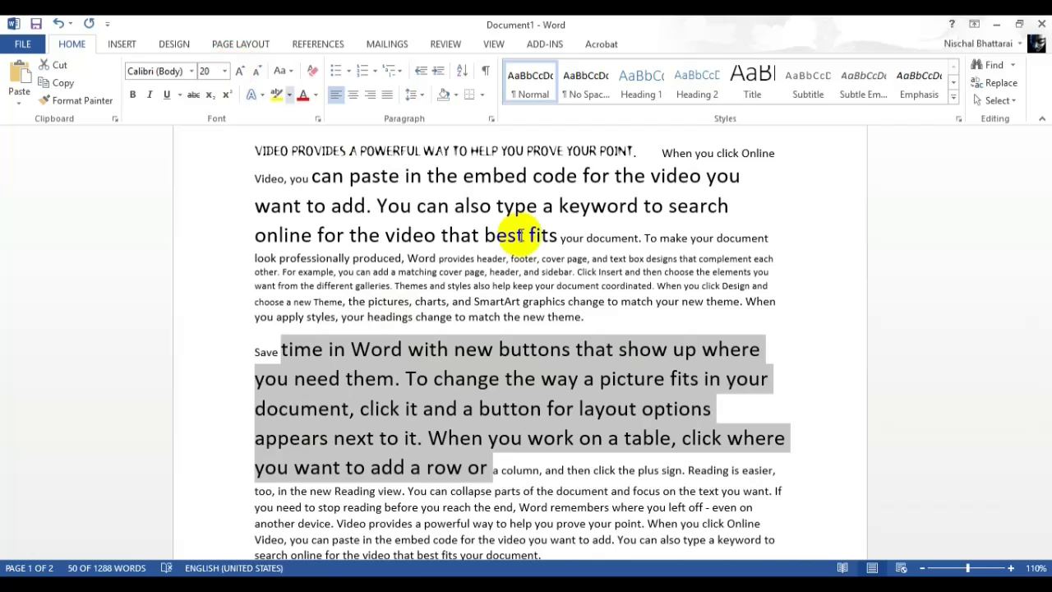
# - Shrink the embed-code passage to 7 pt with Shrink Font
pyautogui.scroll(-2, 559, 284)
pyautogui.scroll(-1, 559, 283)
pyautogui.click(429, 396)
pyautogui.moveTo(376, 422)
pyautogui.mouseDown()
pyautogui.moveTo(630, 427)
pyautogui.moveTo(542, 437)
pyautogui.mouseUp()
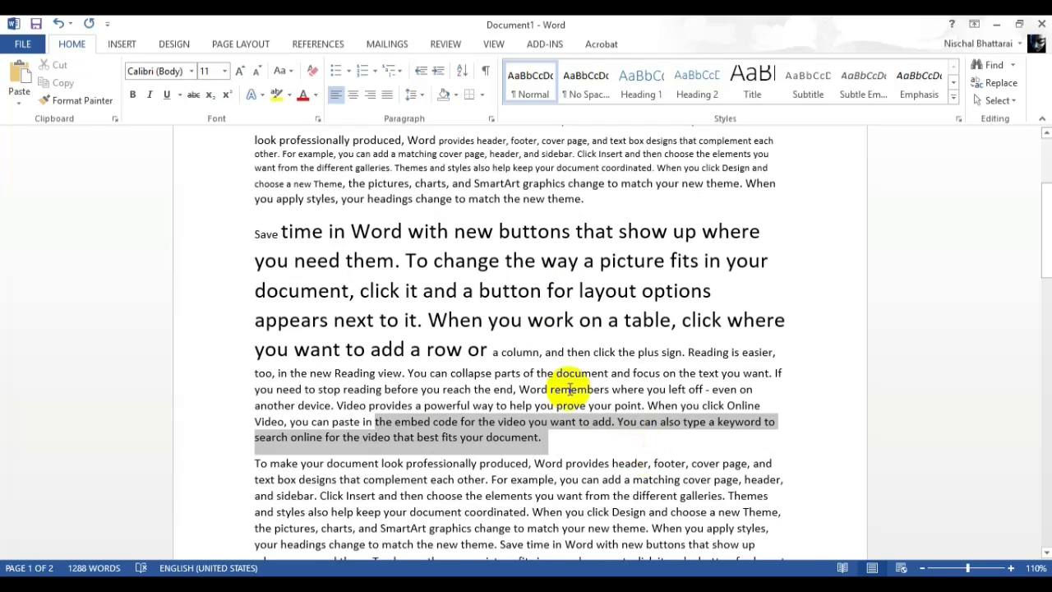
pyautogui.click(261, 73)
pyautogui.click(260, 72)
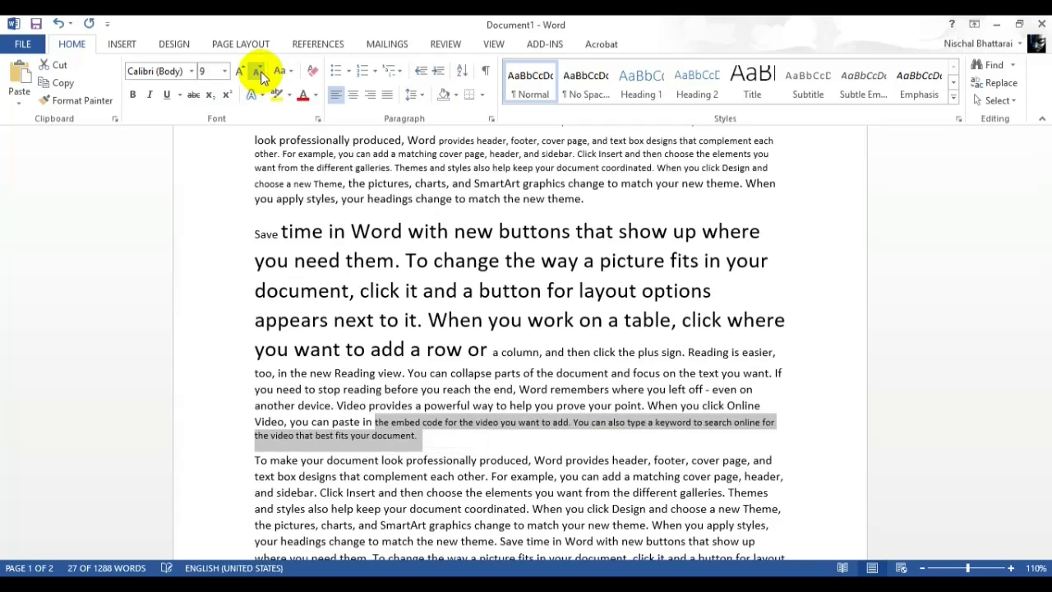
pyautogui.click(261, 72)
pyautogui.click(260, 71)
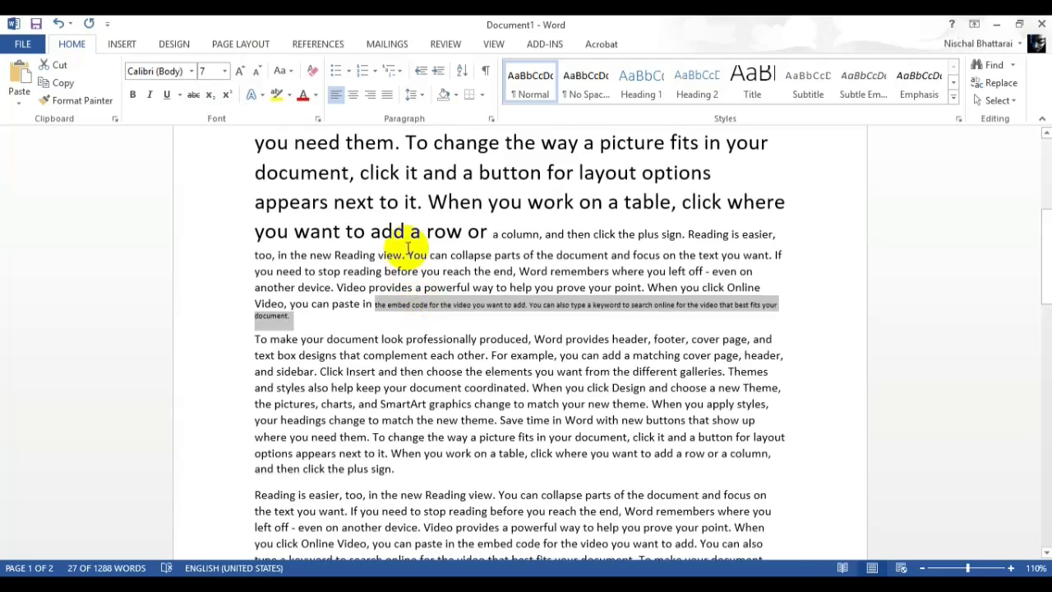
pyautogui.click(426, 412)
pyautogui.moveTo(255, 338)
pyautogui.mouseDown()
pyautogui.moveTo(539, 389)
pyautogui.moveTo(530, 388)
pyautogui.mouseUp()
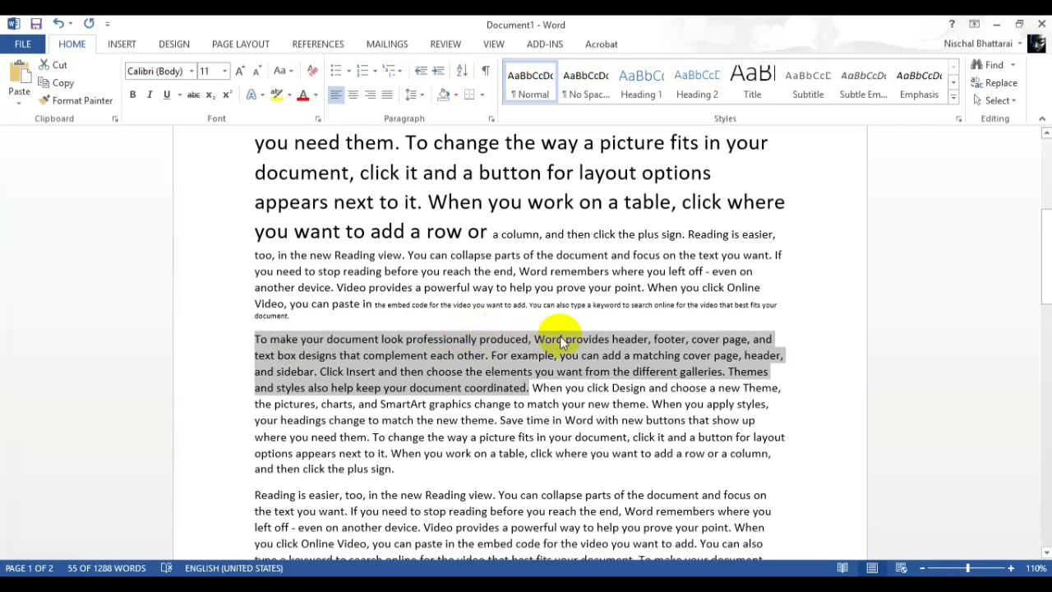
# - Retype the capital T of 'To' and select the 'To make your document look professionally produced' paragraph
pyautogui.click(256, 339)
pyautogui.press('Delete')
pyautogui.write('t')
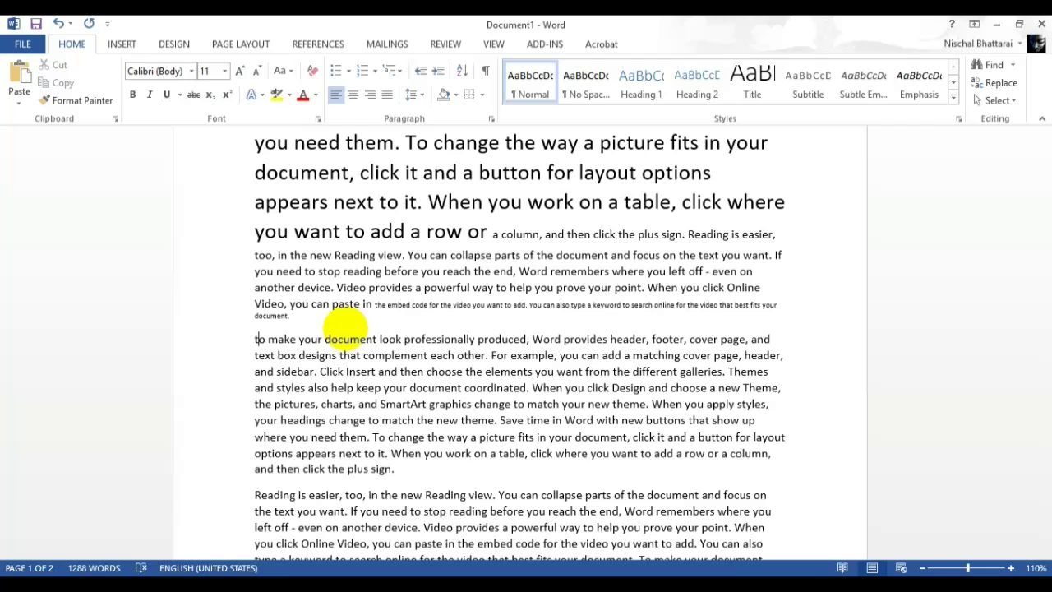
pyautogui.press('BackSpace')
pyautogui.write('T')
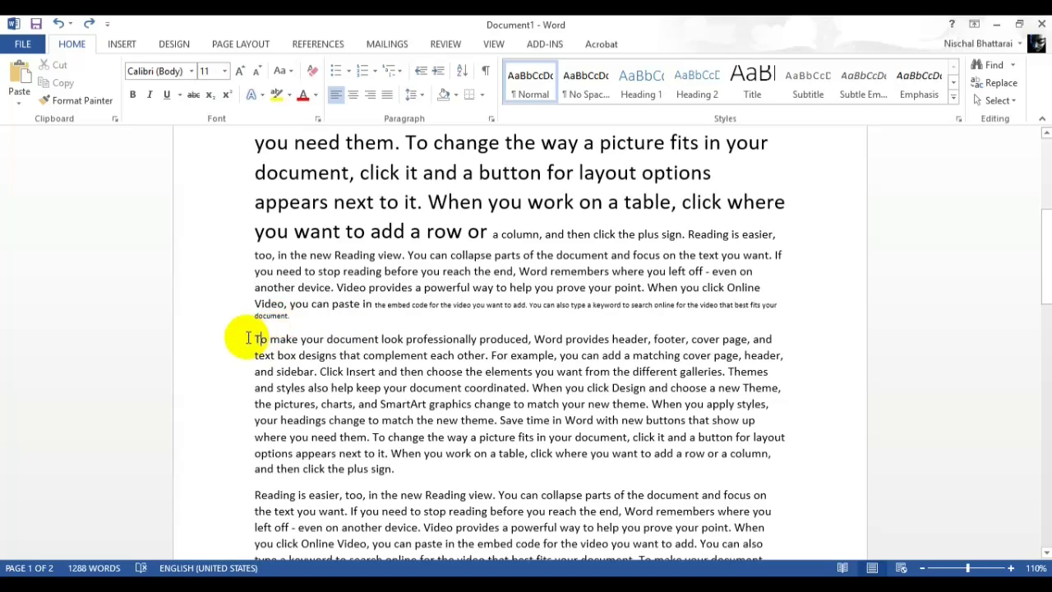
pyautogui.moveTo(249, 337); pyautogui.dragTo(528, 389)
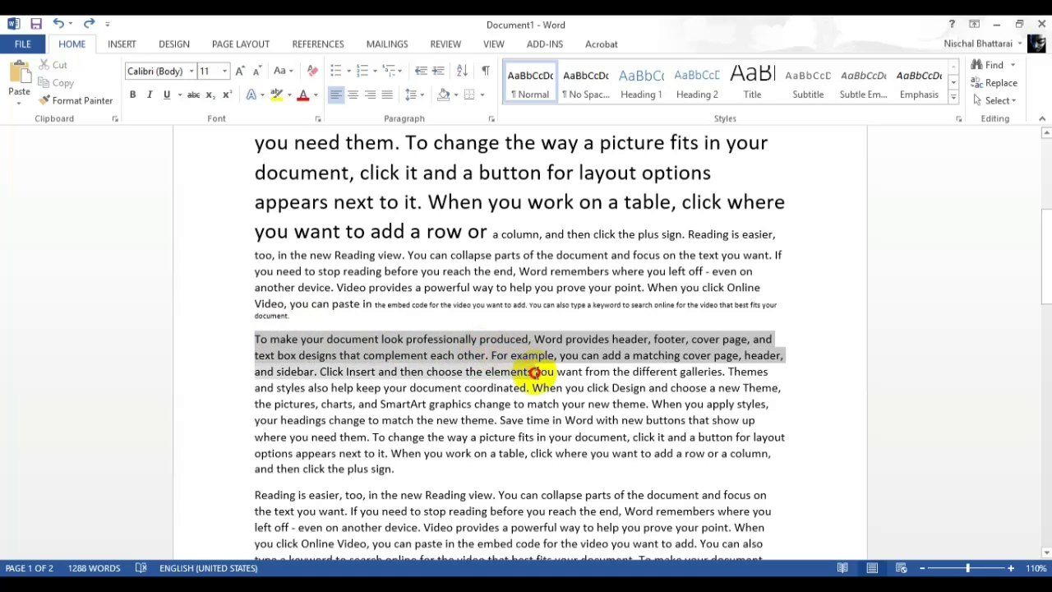
# - Change the paragraph's case to Sentence case, then lowercase, then UPPERCASE
pyautogui.click(287, 74)
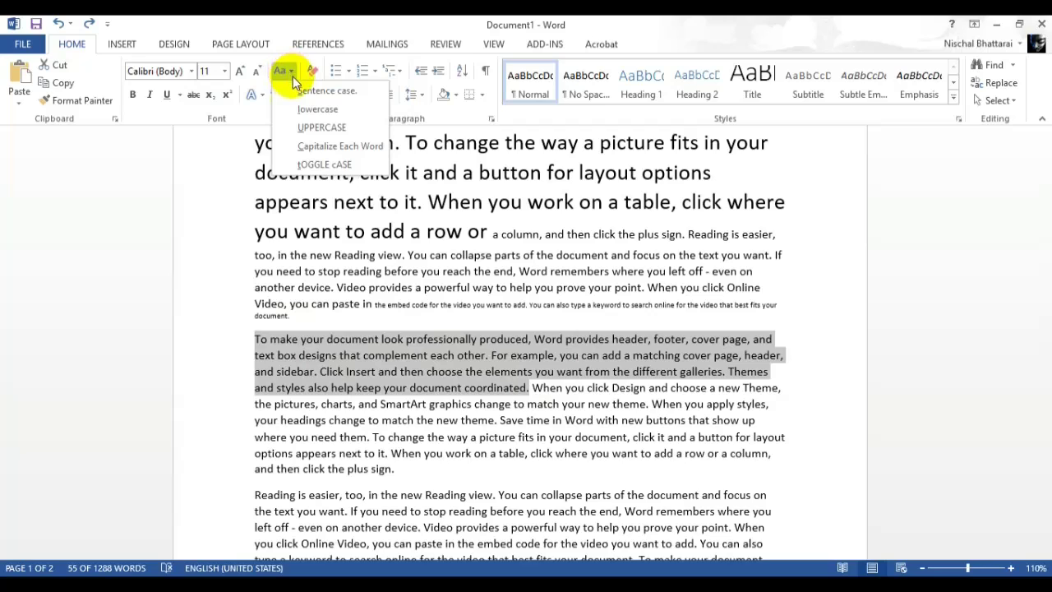
pyautogui.click(294, 87)
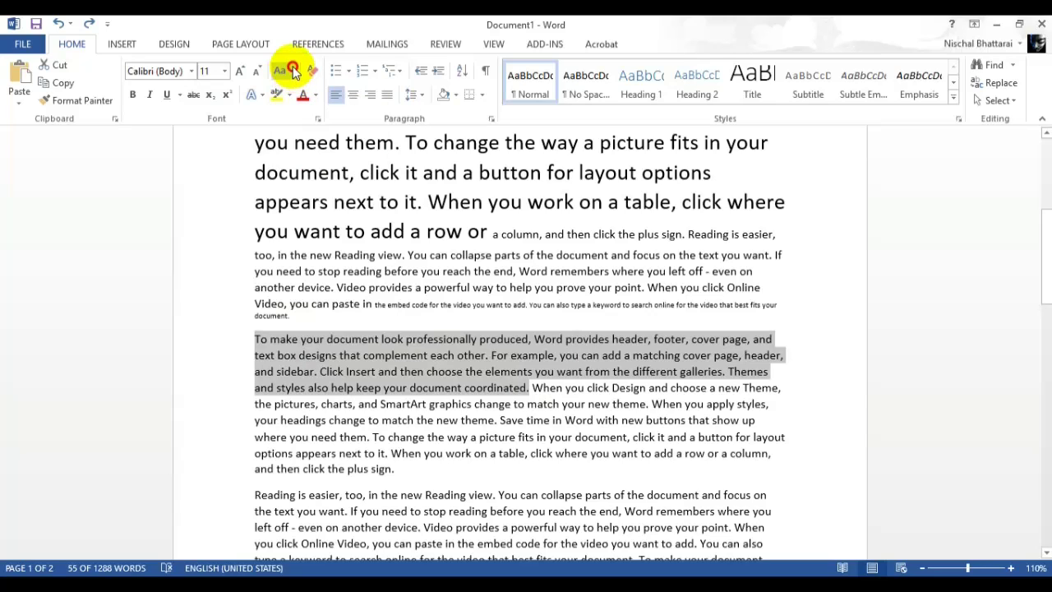
pyautogui.click(290, 72)
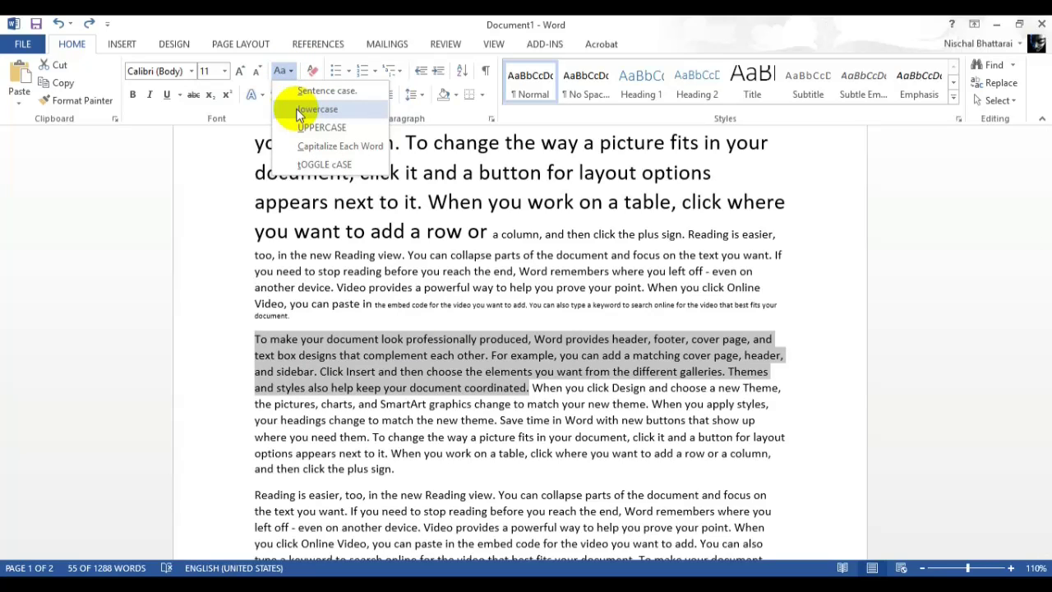
pyautogui.click(298, 109)
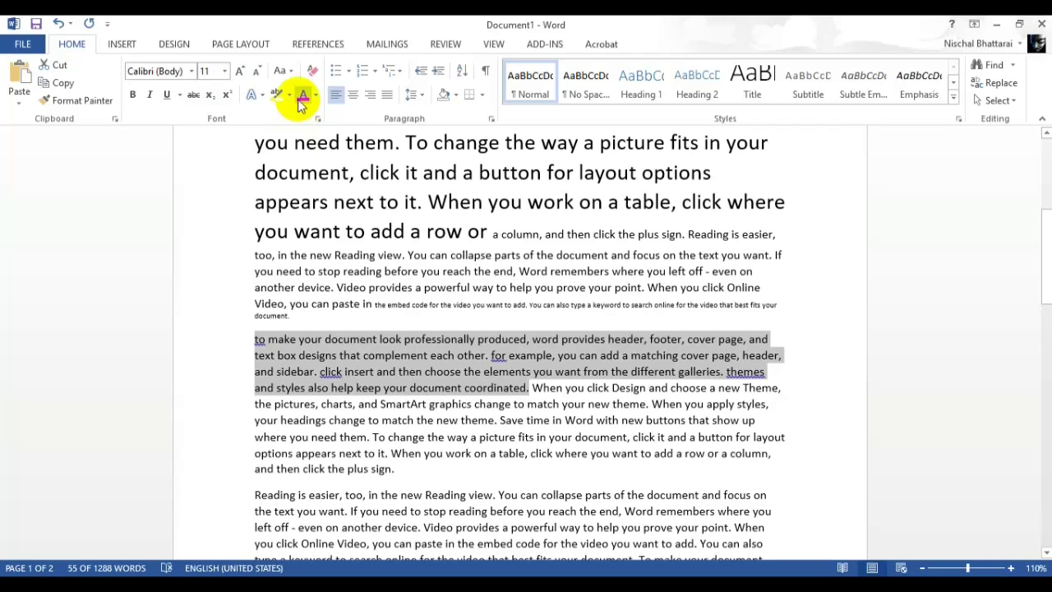
pyautogui.click(286, 70)
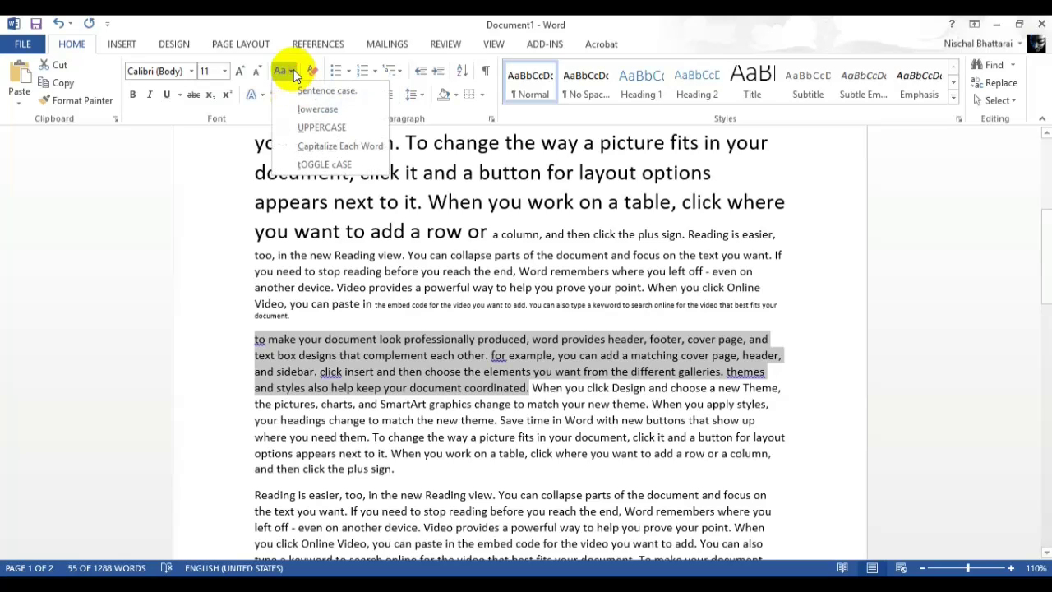
pyautogui.click(298, 127)
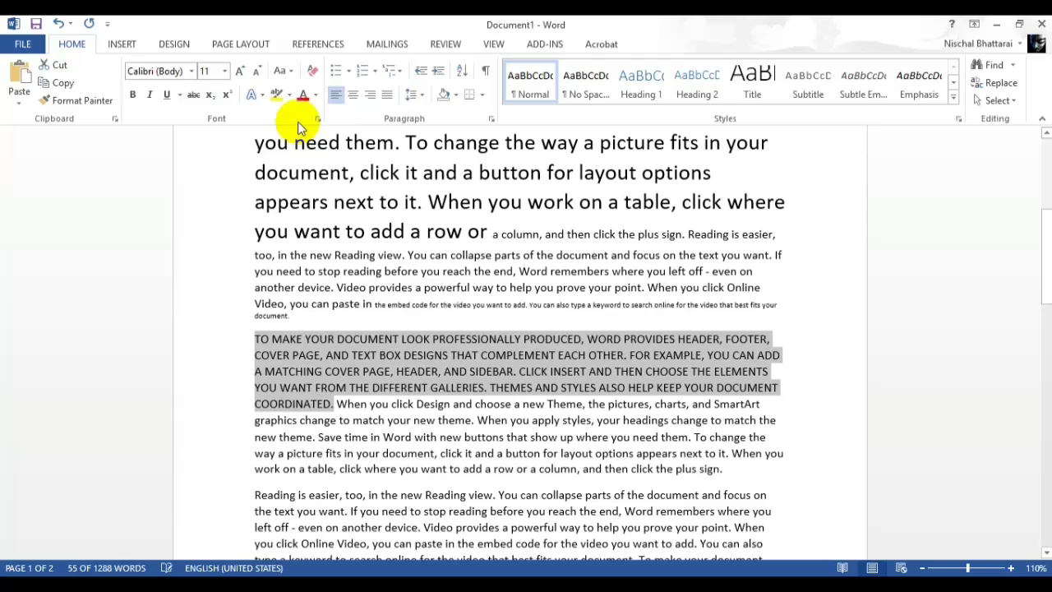
# - Change the paragraph to Capitalize Each Word, then tOGGLE cASE, then back to Sentence case
pyautogui.click(286, 72)
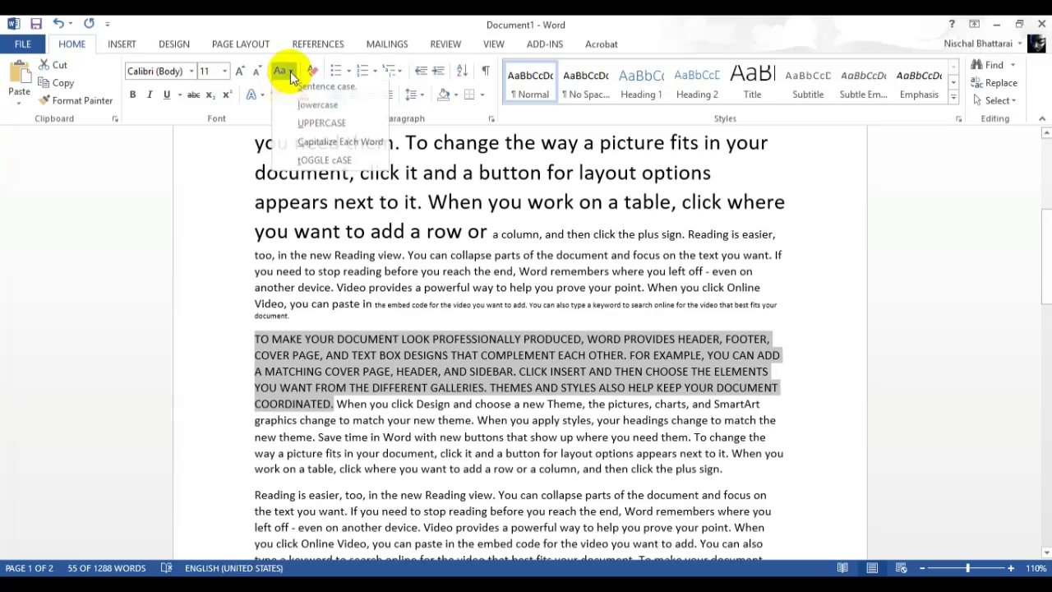
pyautogui.click(307, 145)
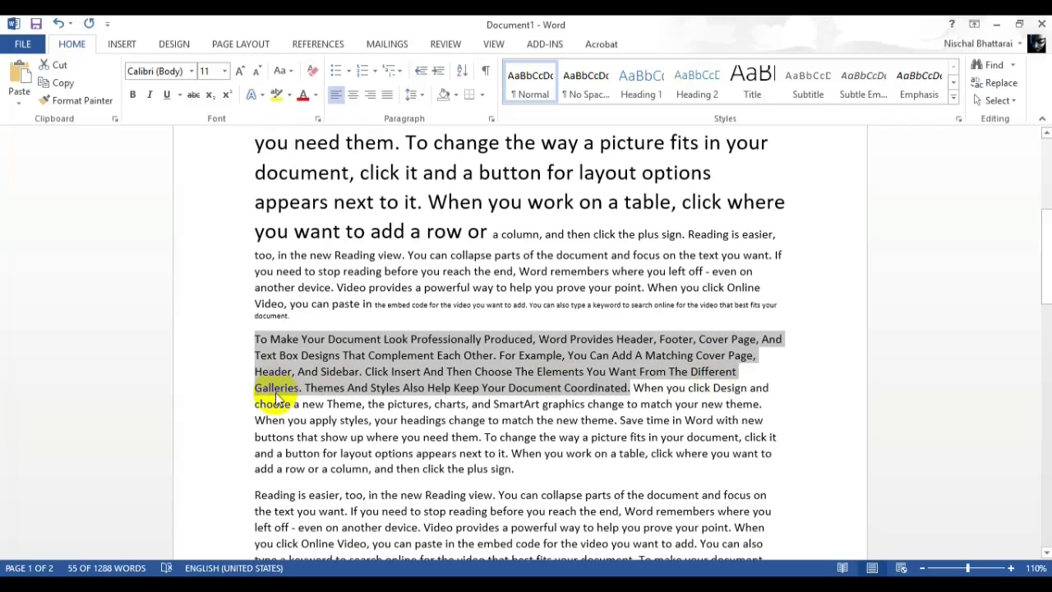
pyautogui.click(282, 71)
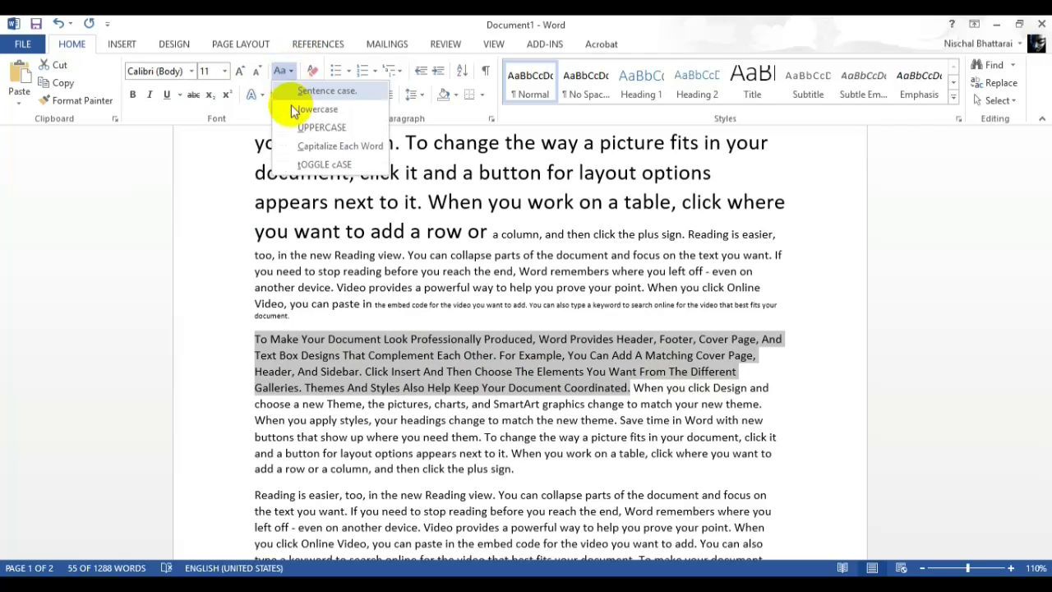
pyautogui.click(315, 166)
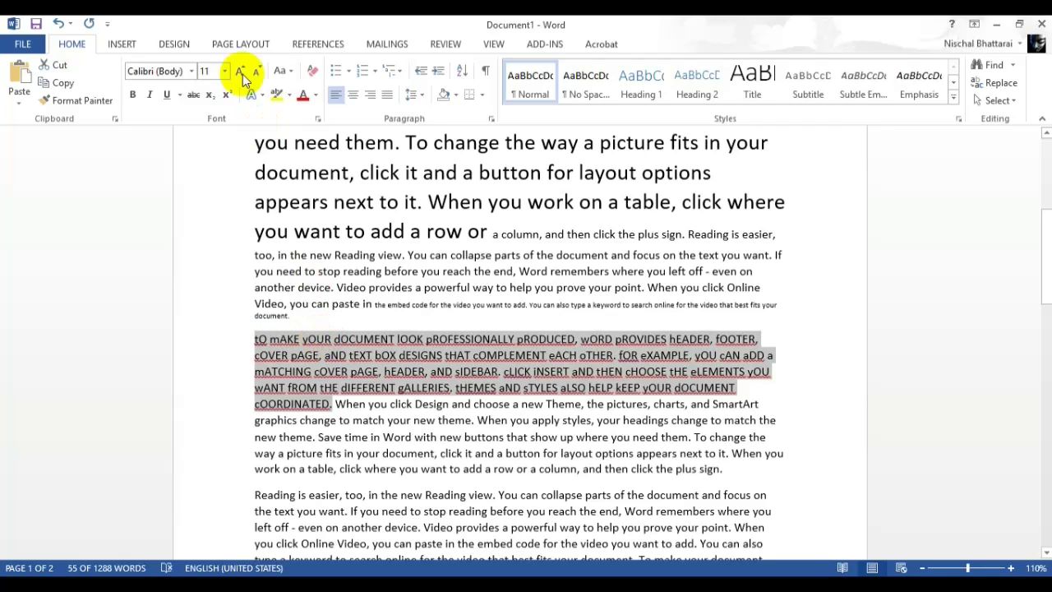
pyautogui.click(286, 73)
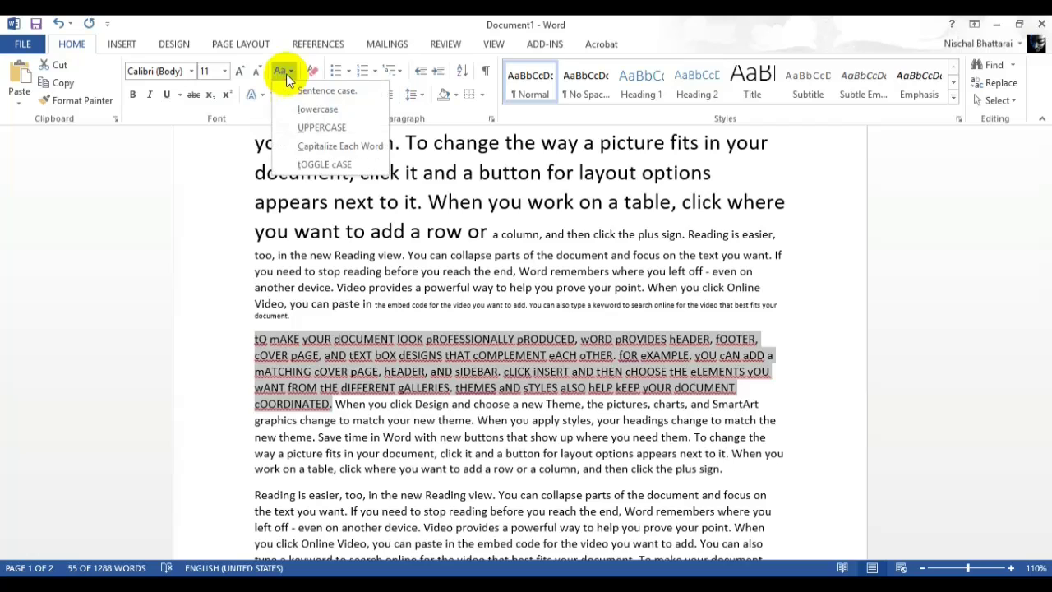
pyautogui.click(293, 92)
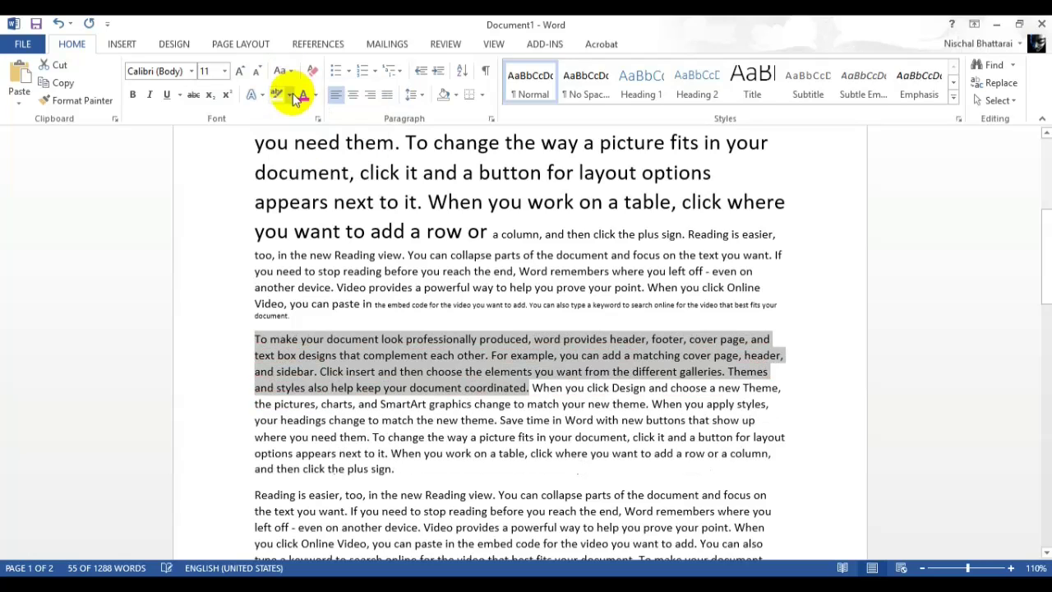
pyautogui.click(504, 356)
pyautogui.scroll(-1, 540, 374)
pyautogui.scroll(-1, 545, 372)
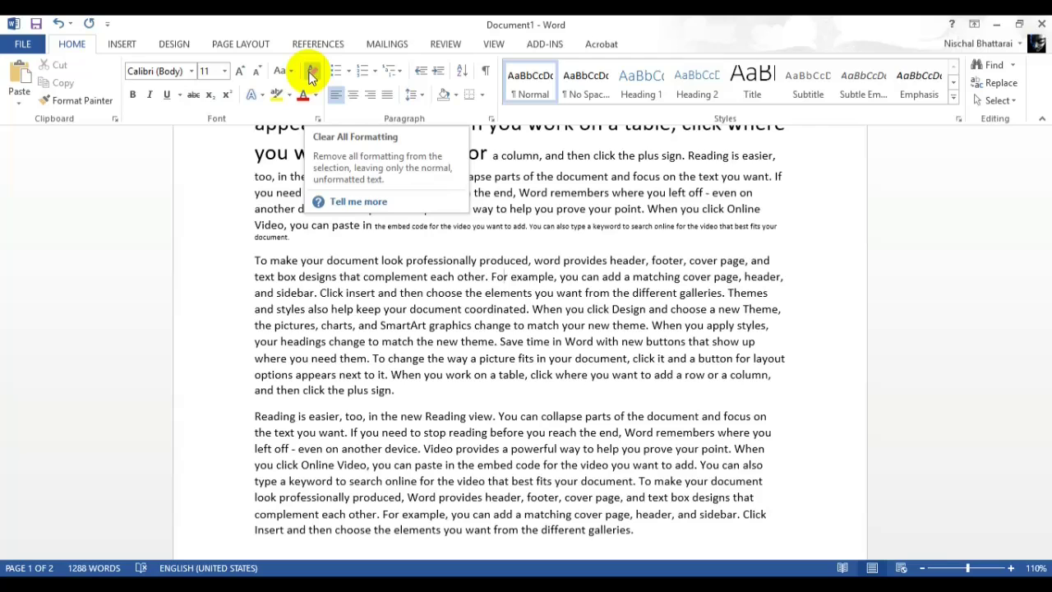
pyautogui.click(276, 236)
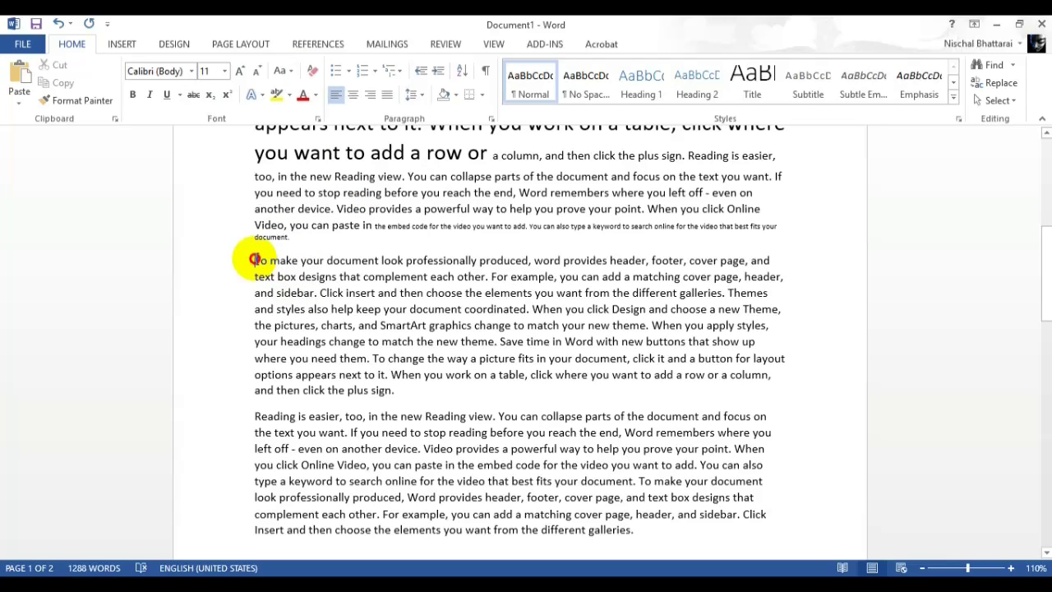
pyautogui.scroll(3, 357, 235)
pyautogui.scroll(3, 353, 236)
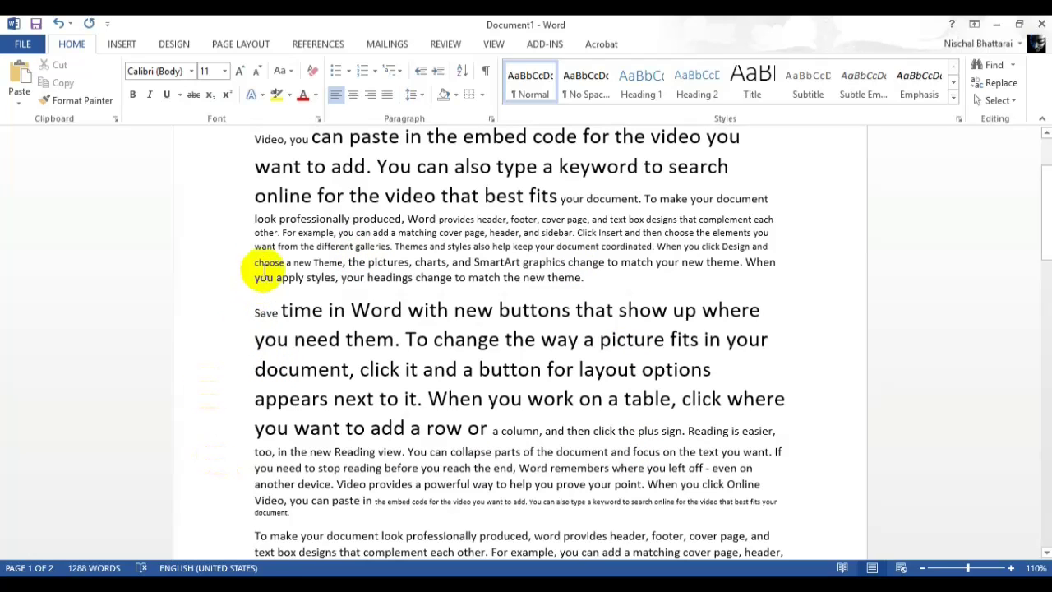
# - Copy the large font onto 'document look … and then choose' with Format Painter
pyautogui.scroll(-1, 265, 266)
pyautogui.moveTo(293, 300); pyautogui.dragTo(538, 300)
pyautogui.click(80, 100)
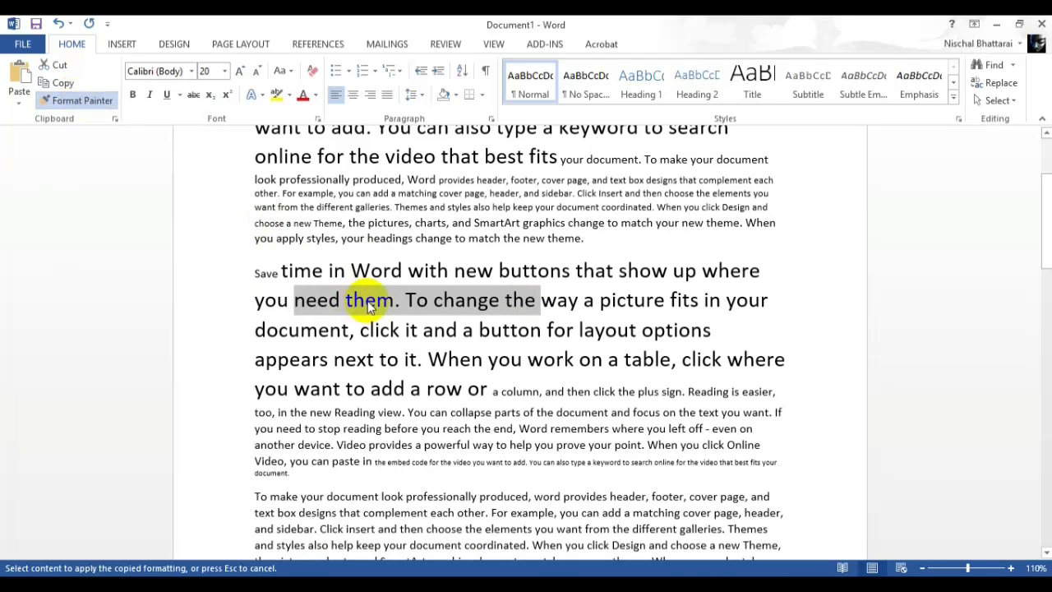
pyautogui.scroll(-2, 367, 301)
pyautogui.moveTo(328, 419); pyautogui.dragTo(463, 449)
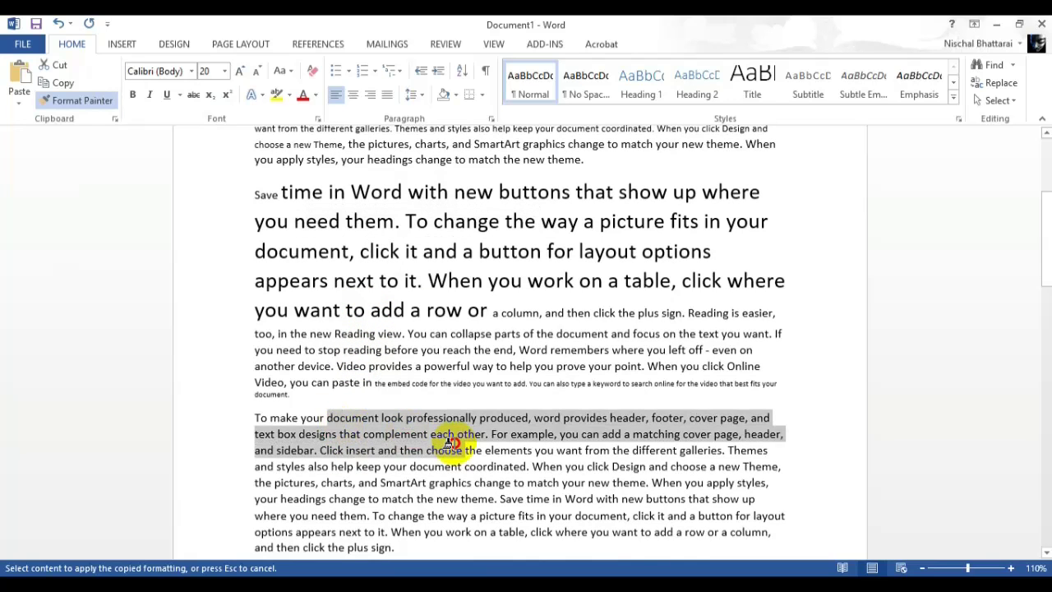
pyautogui.scroll(-1, 619, 460)
pyautogui.scroll(-1, 618, 458)
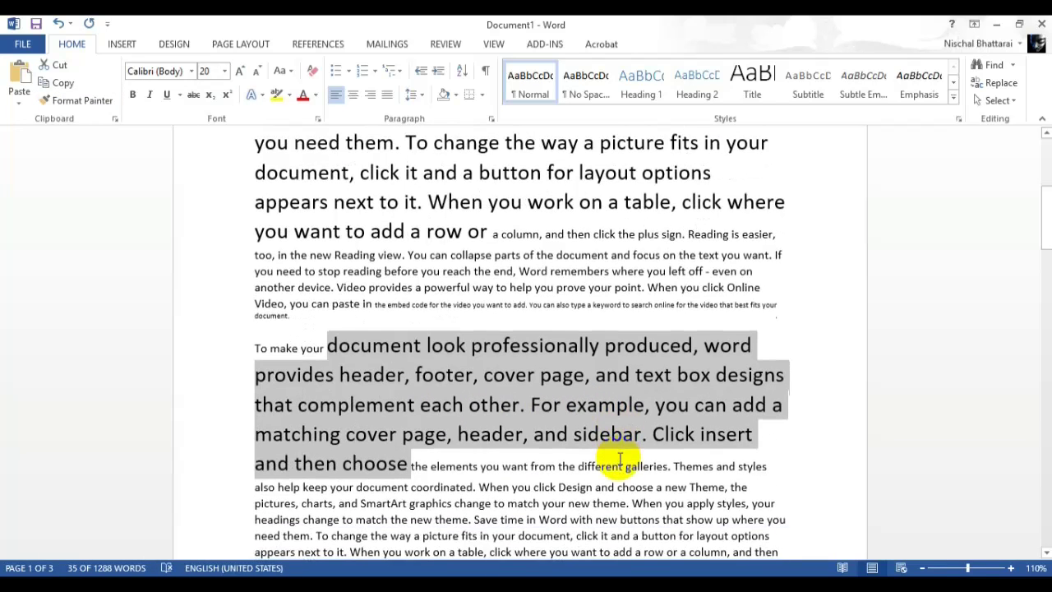
pyautogui.scroll(-1, 621, 459)
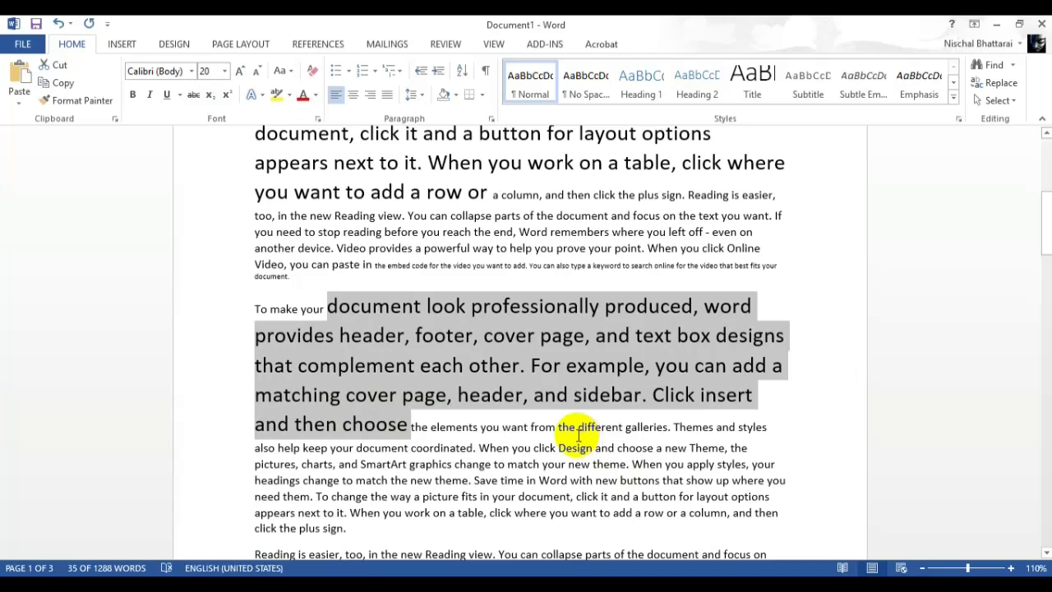
pyautogui.scroll(-2, 575, 436)
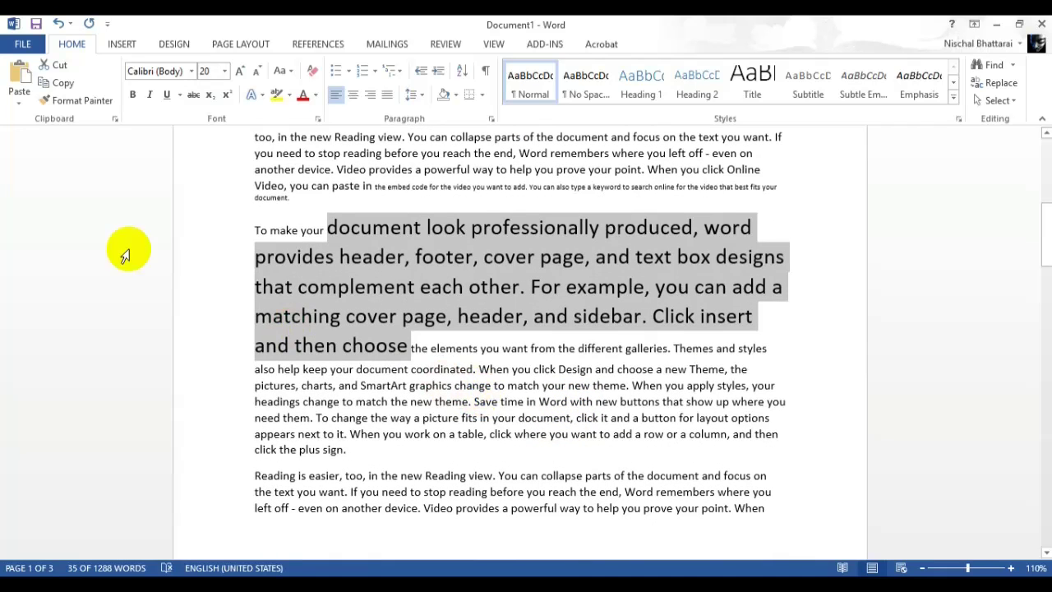
pyautogui.moveTo(530, 421); pyautogui.dragTo(657, 433)
pyautogui.scroll(1, 476, 415)
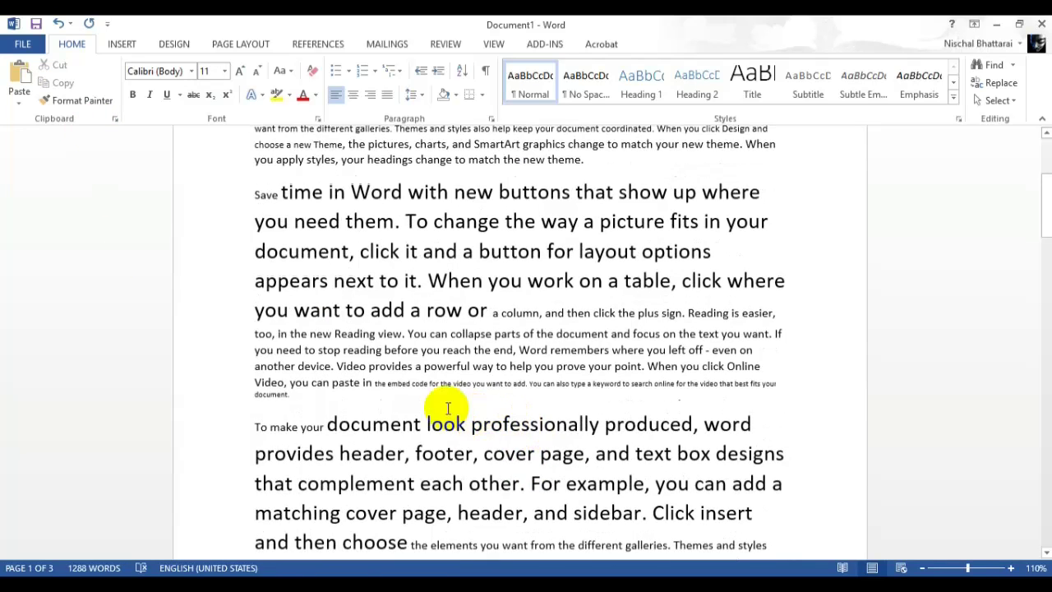
# - Paint the tiny 7 pt formatting onto 'reading before you reach the end, Word remembers where'
pyautogui.moveTo(411, 383); pyautogui.dragTo(586, 385)
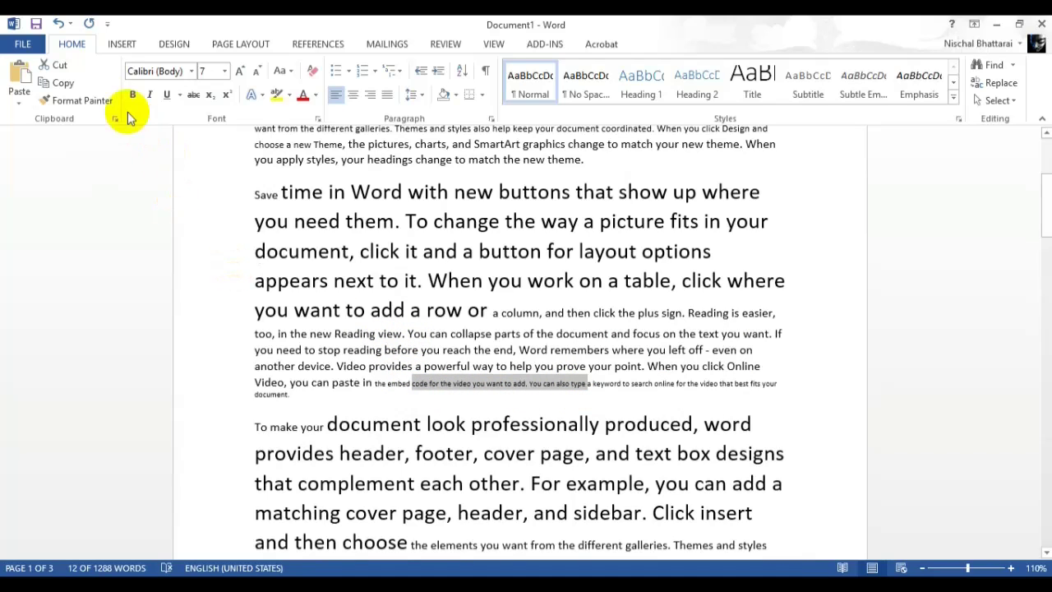
pyautogui.click(99, 100)
pyautogui.moveTo(342, 349); pyautogui.dragTo(649, 349)
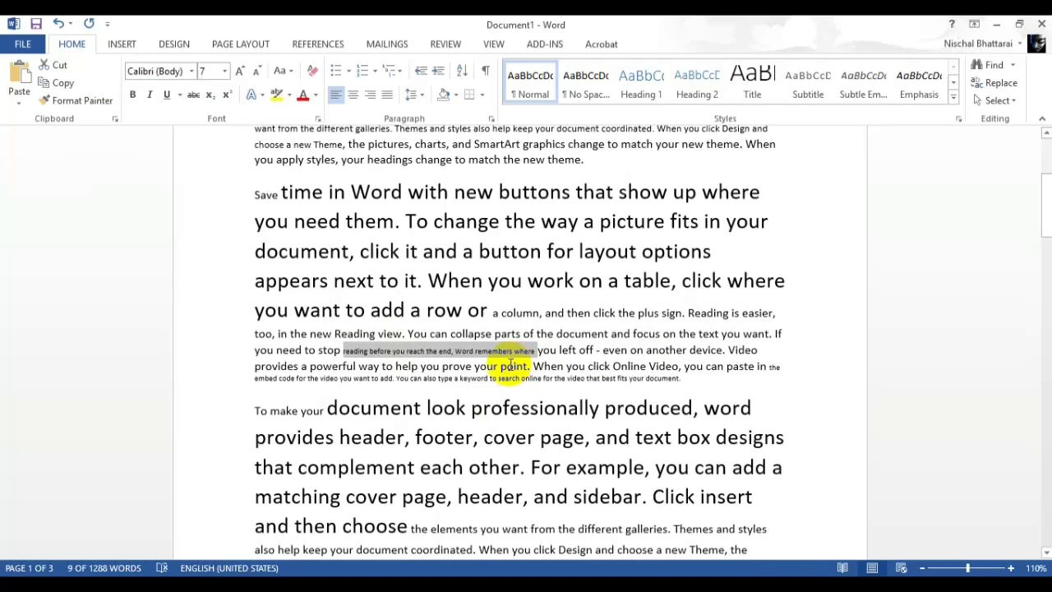
pyautogui.scroll(5, 511, 364)
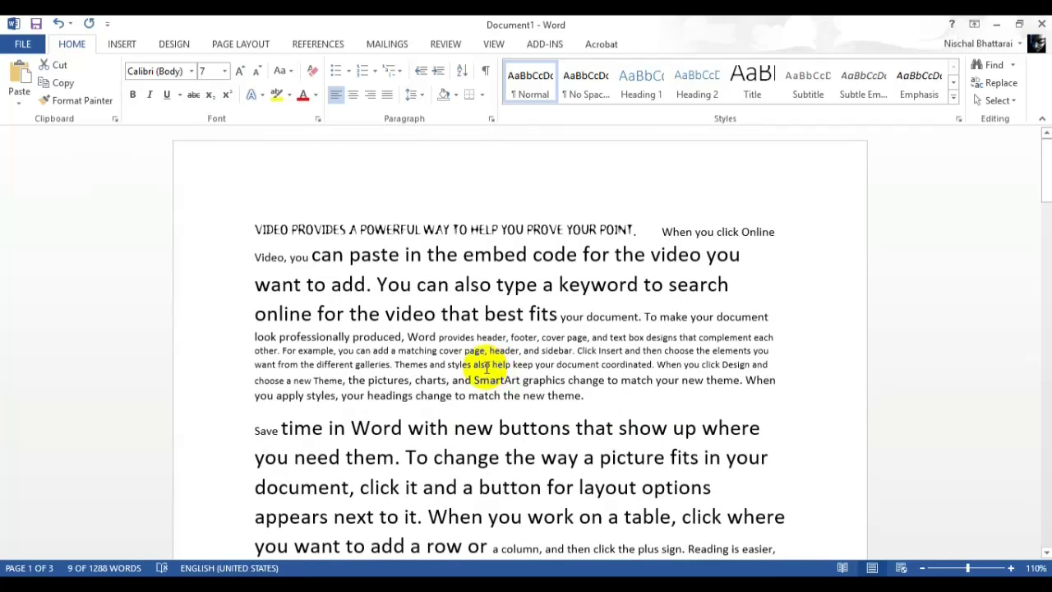
# - Clear all formatting from the rest of the Reading-view paragraph
pyautogui.scroll(-1, 486, 368)
pyautogui.scroll(1, 483, 369)
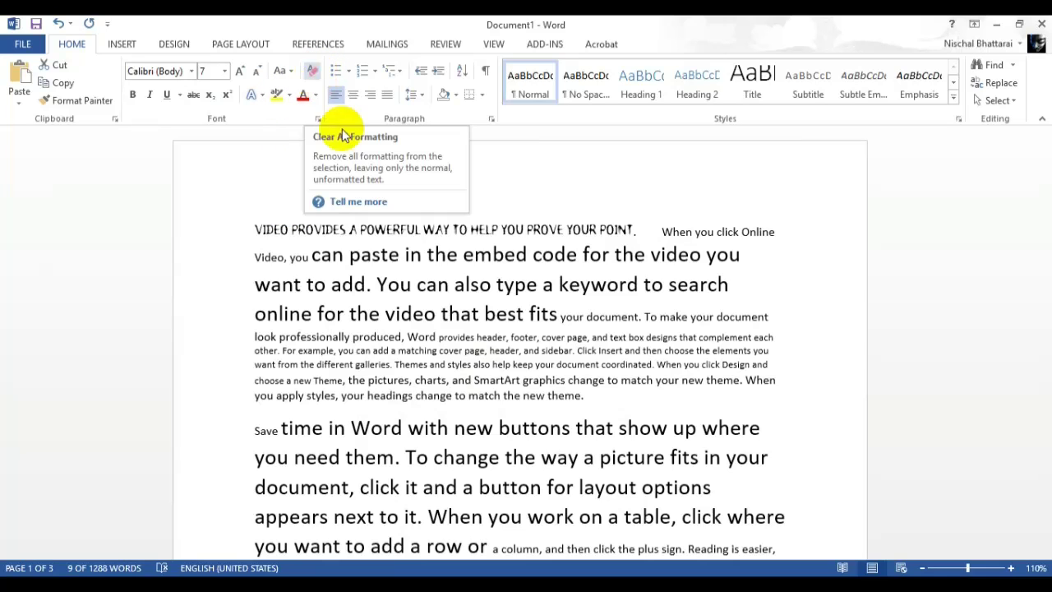
pyautogui.scroll(-1, 396, 431)
pyautogui.scroll(-1, 357, 418)
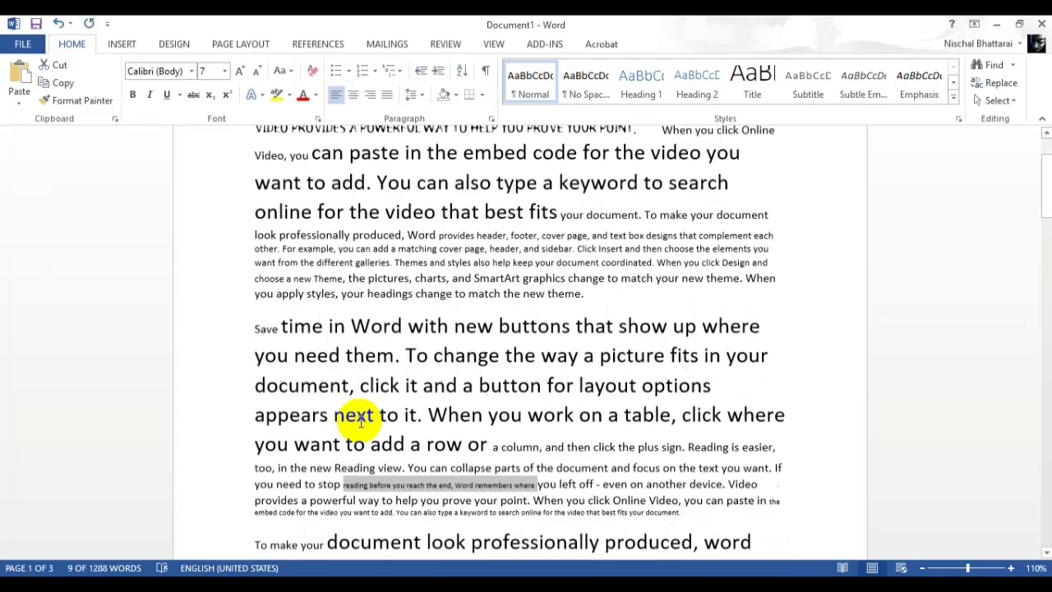
pyautogui.scroll(-1, 357, 418)
pyautogui.click(544, 430)
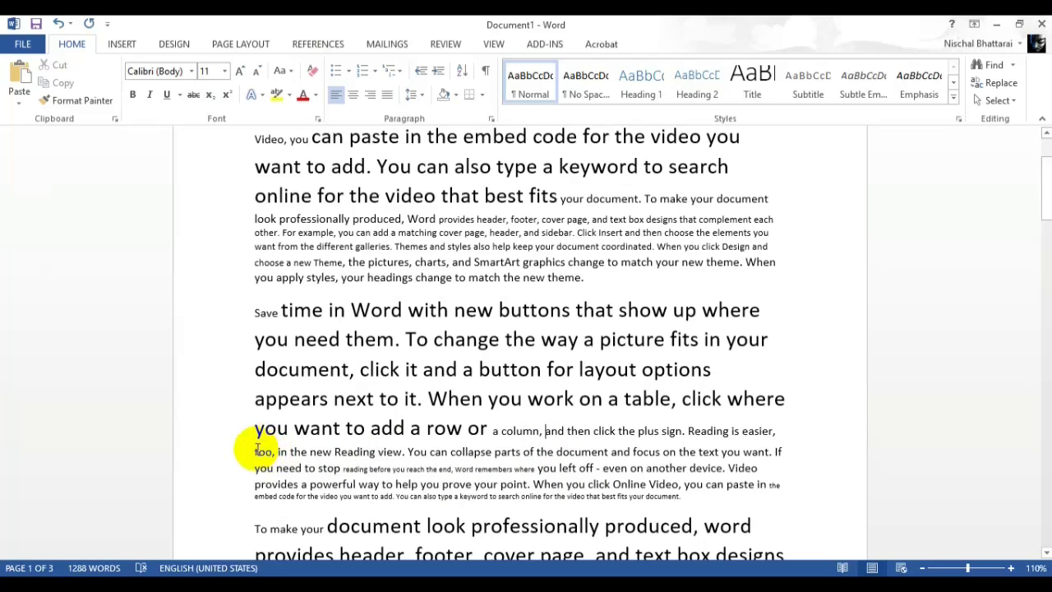
pyautogui.moveTo(250, 450)
pyautogui.mouseDown()
pyautogui.moveTo(521, 462)
pyautogui.moveTo(687, 495)
pyautogui.mouseUp()
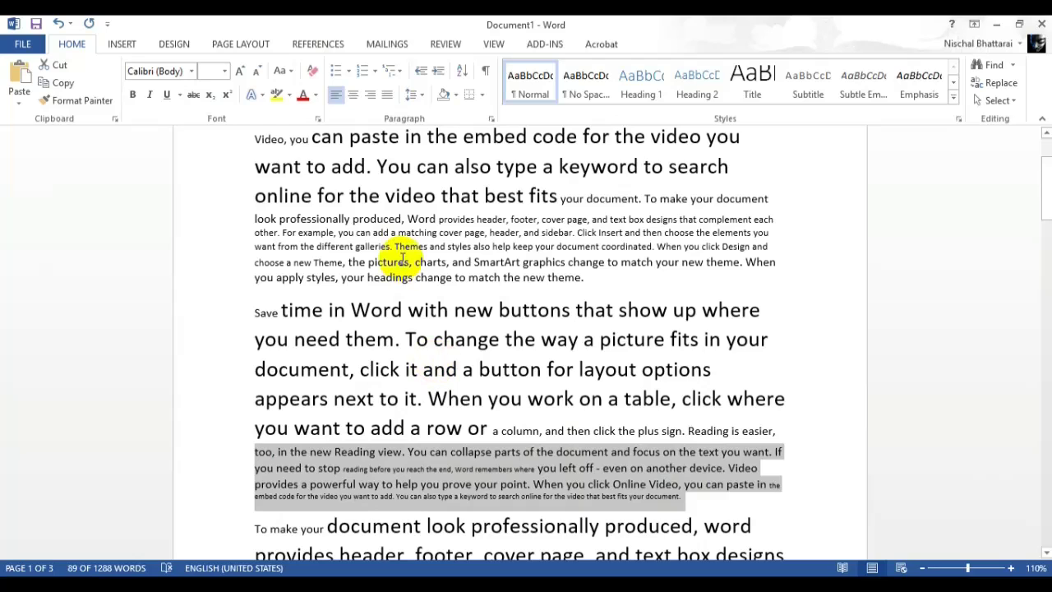
pyautogui.click(313, 72)
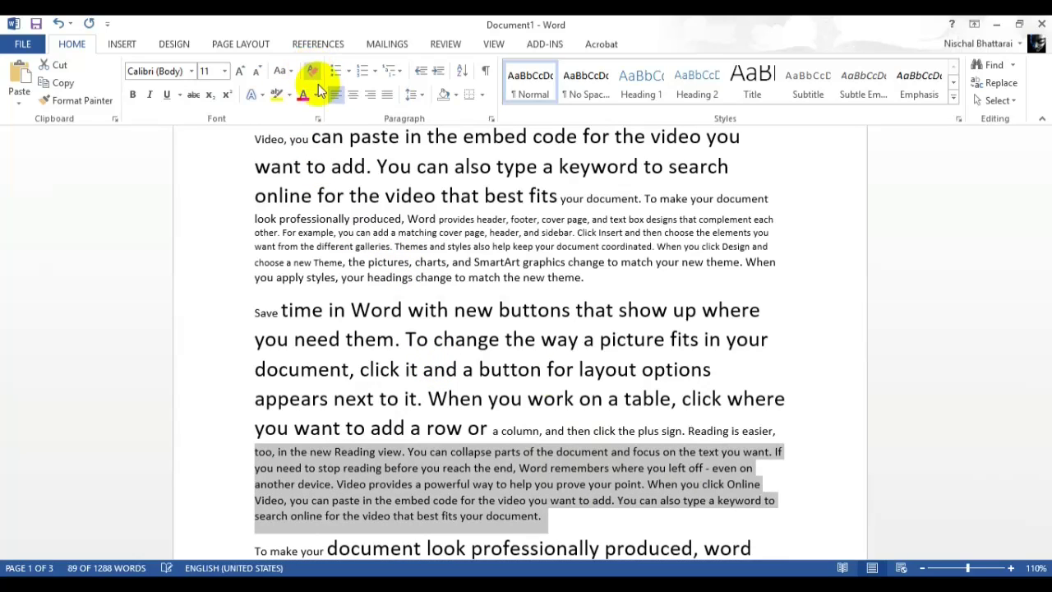
pyautogui.click(582, 511)
# - Clear all formatting from 'document, click it … When you work', returning it to 11 pt
pyautogui.scroll(-1, 580, 512)
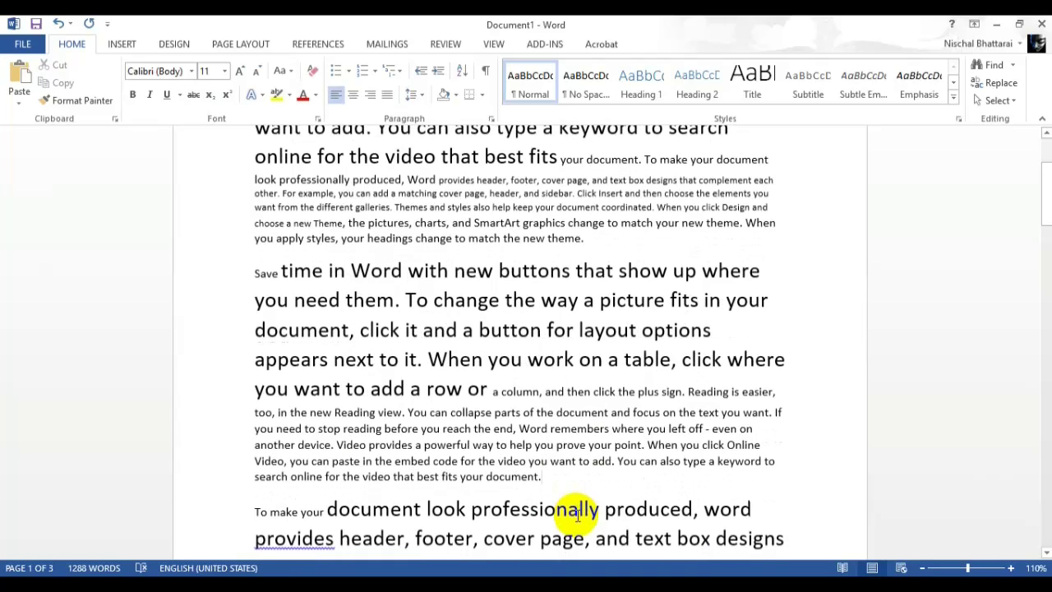
pyautogui.moveTo(255, 329); pyautogui.dragTo(578, 359)
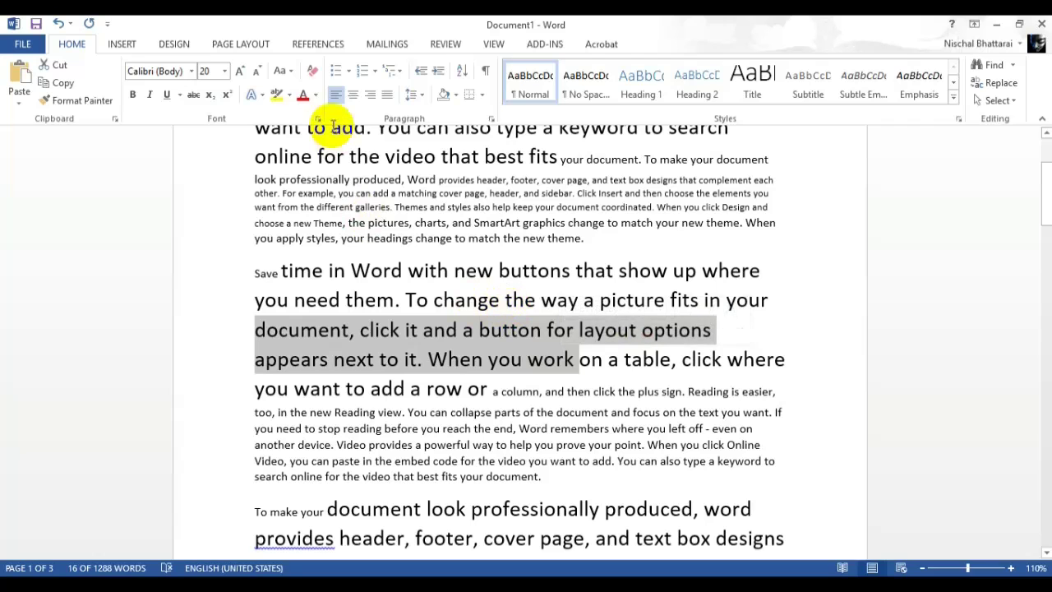
pyautogui.click(311, 72)
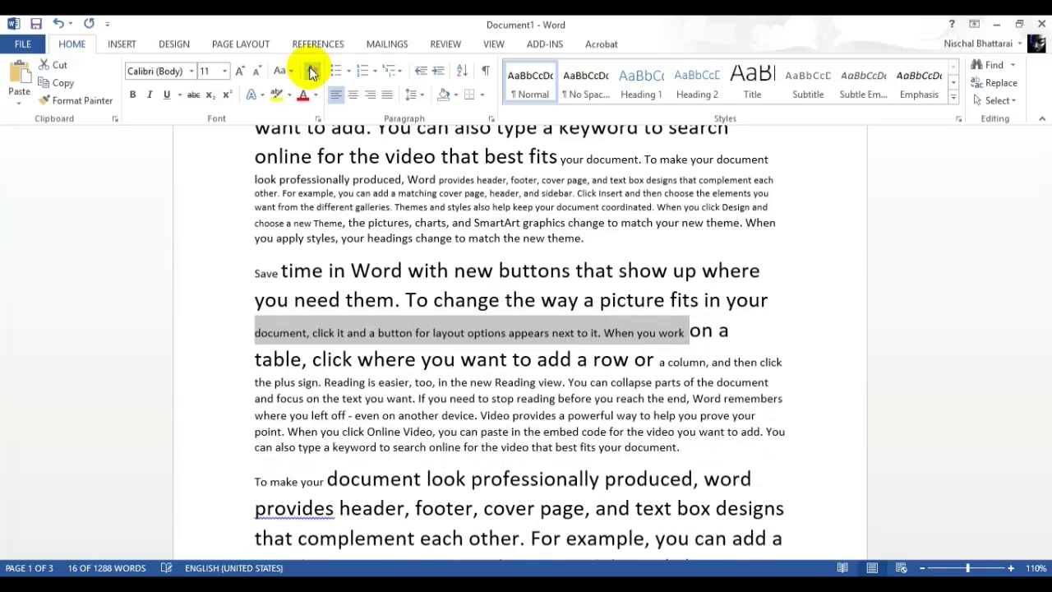
pyautogui.click(768, 405)
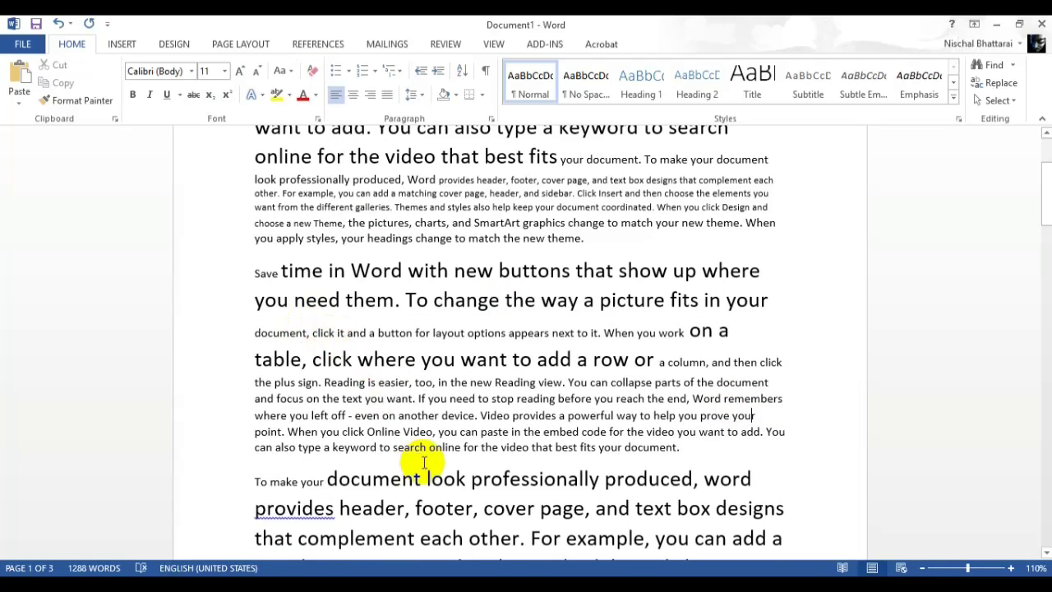
pyautogui.scroll(-4, 411, 452)
pyautogui.scroll(-1, 407, 559)
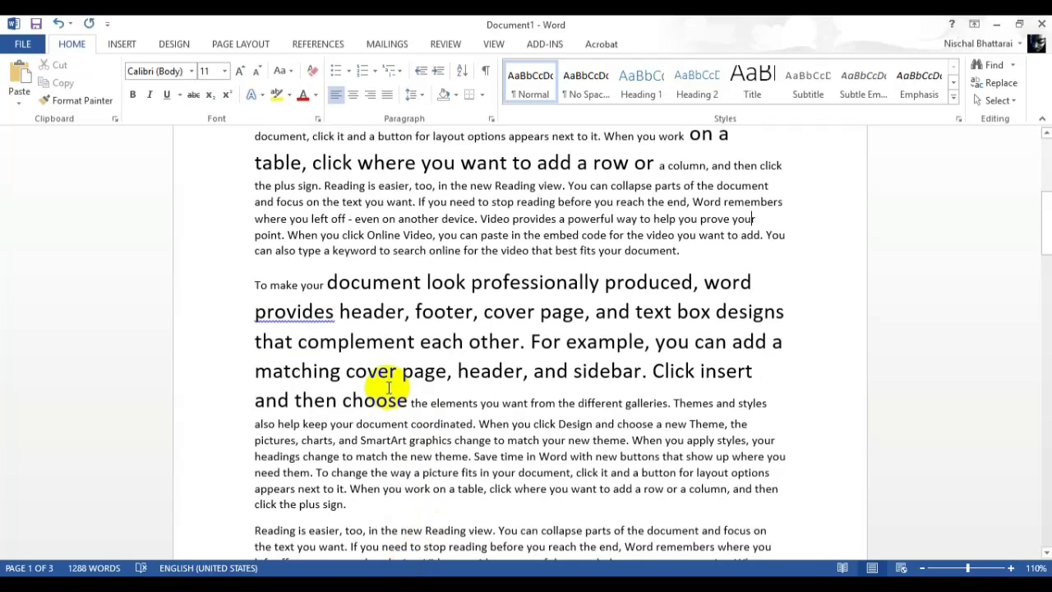
pyautogui.scroll(-3, 376, 423)
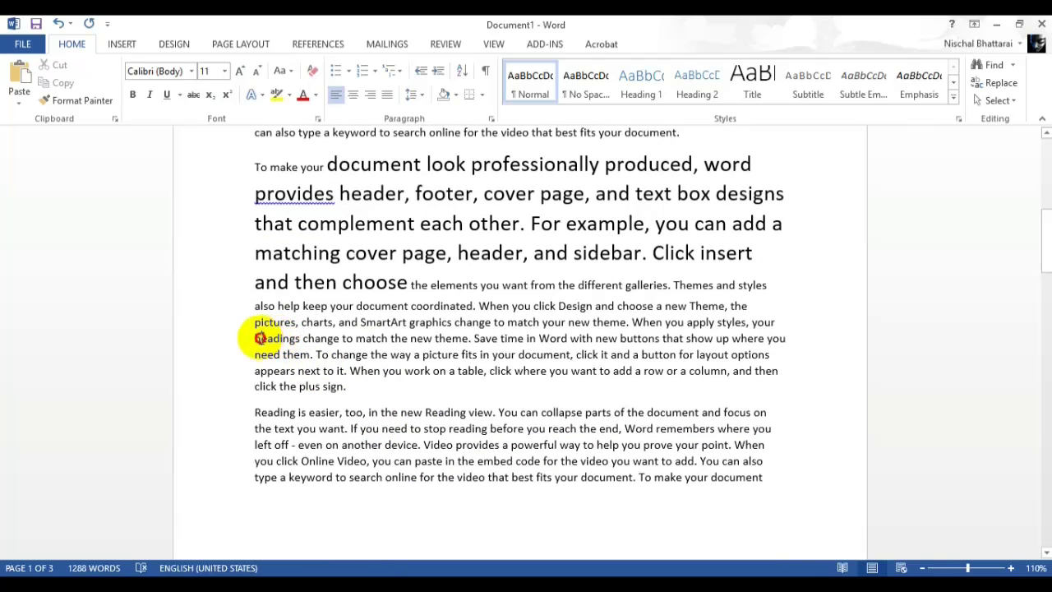
# - Make 'headings change … To change the way' bold
pyautogui.moveTo(254, 338); pyautogui.dragTo(413, 354)
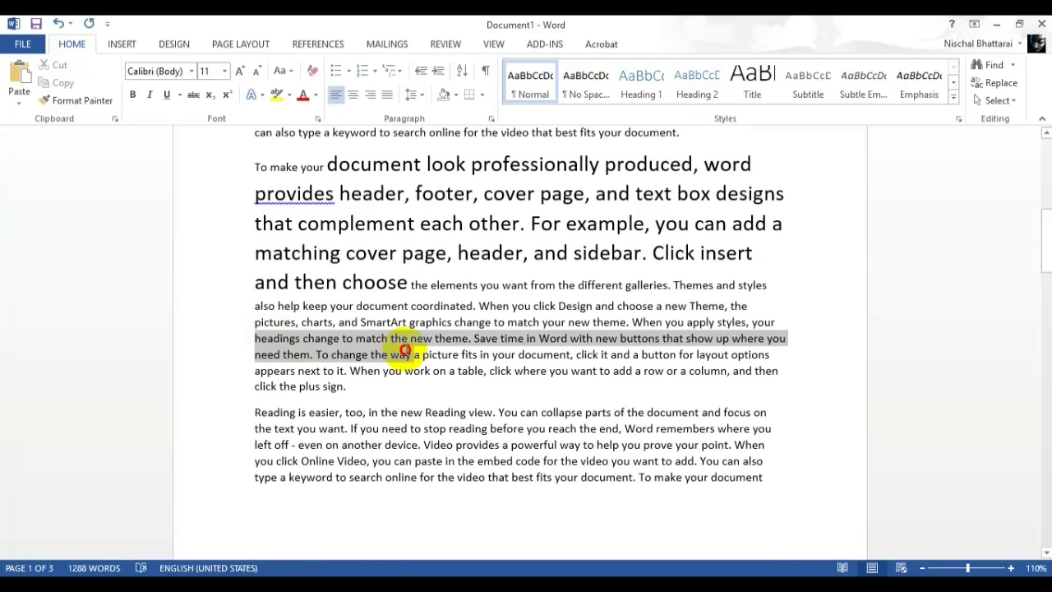
pyautogui.click(134, 95)
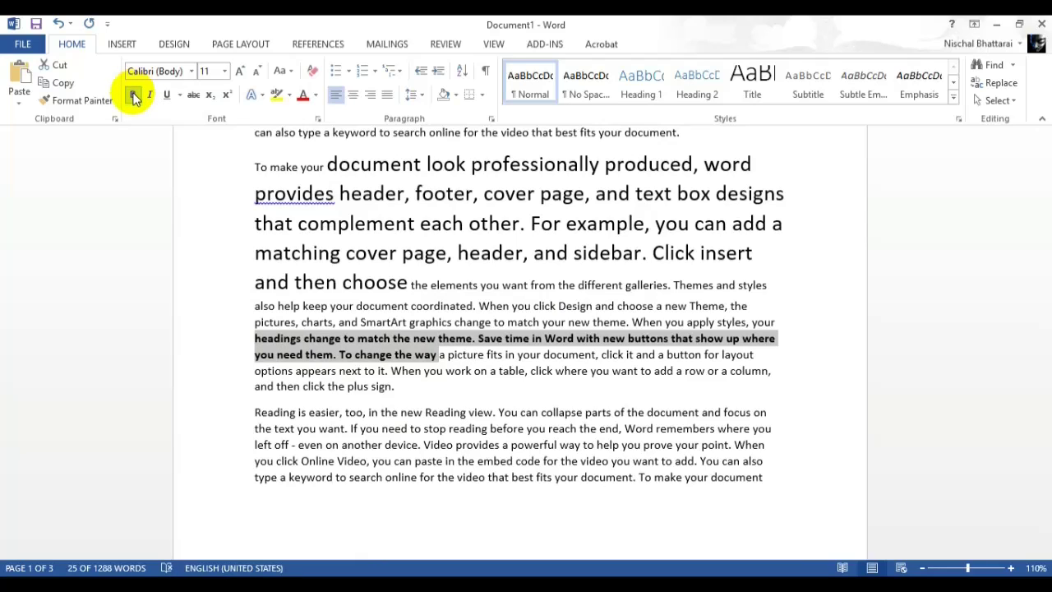
pyautogui.click(134, 95)
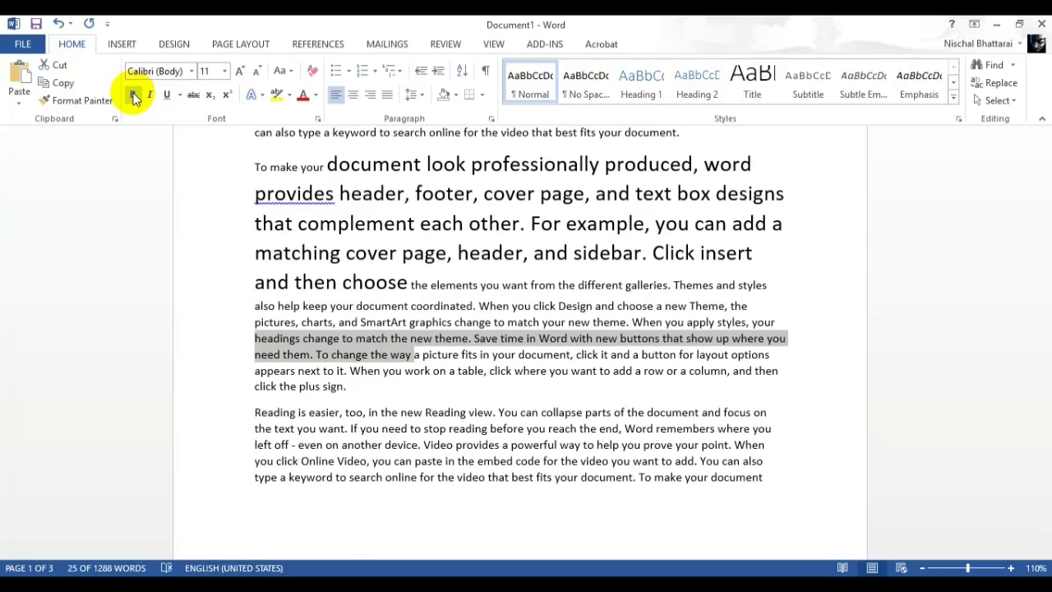
pyautogui.click(134, 95)
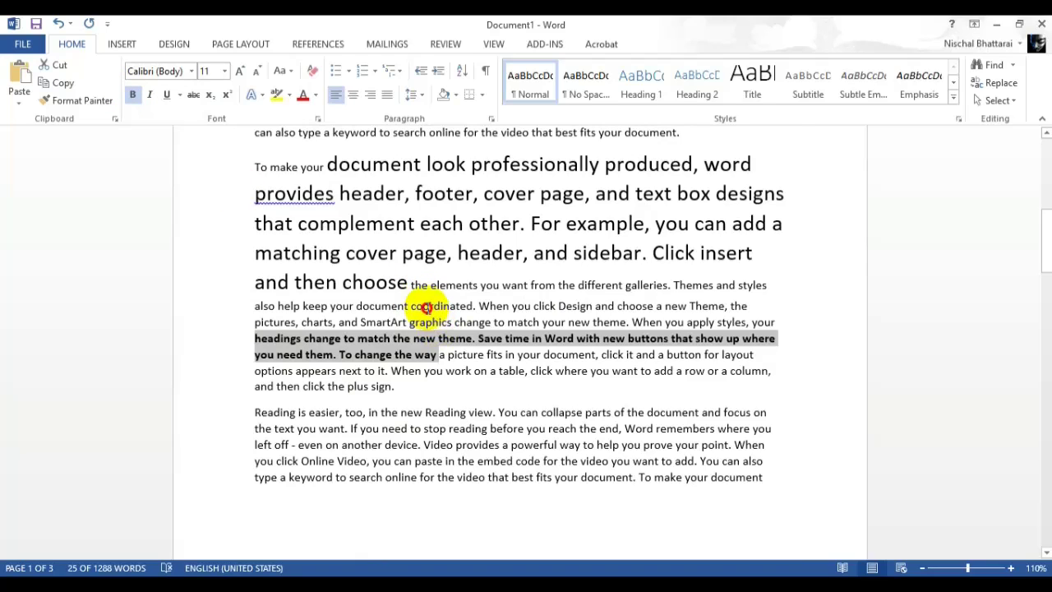
pyautogui.click(412, 306)
# - Italicize 'your document coordinated. When'
pyautogui.moveTo(331, 306); pyautogui.dragTo(510, 305)
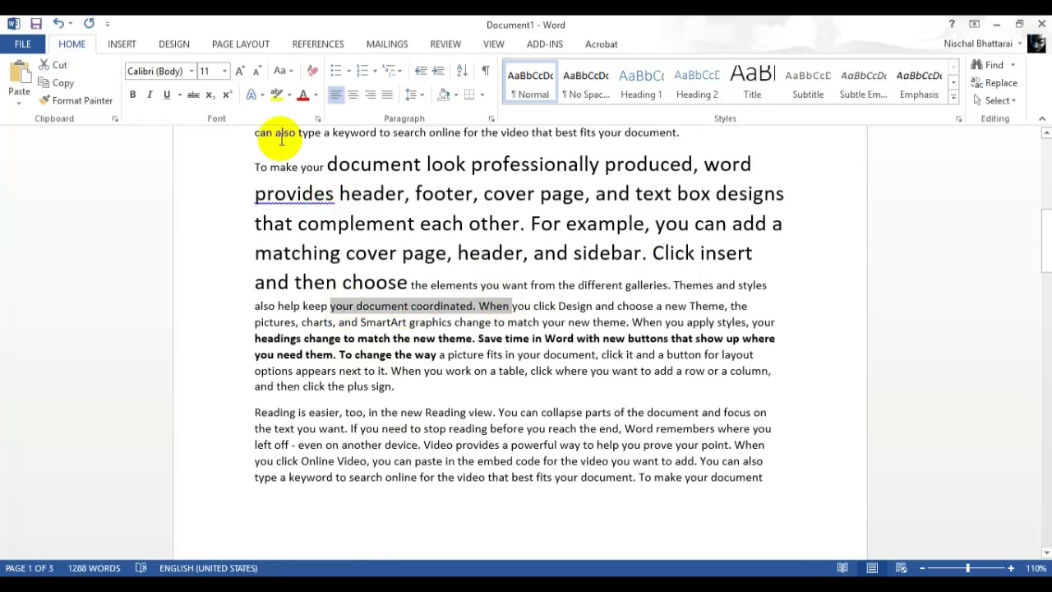
pyautogui.click(150, 97)
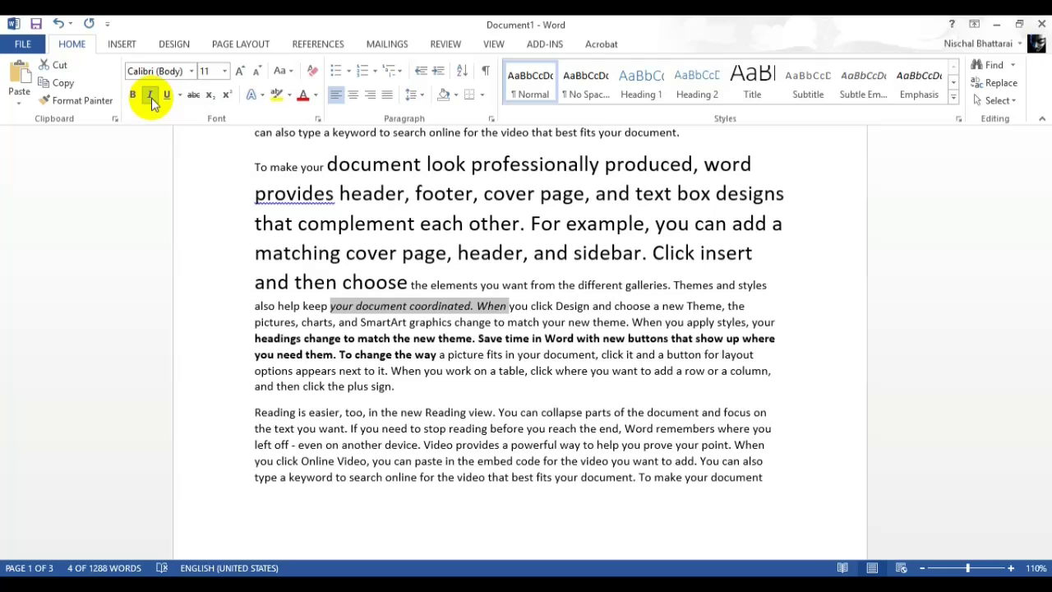
pyautogui.click(151, 100)
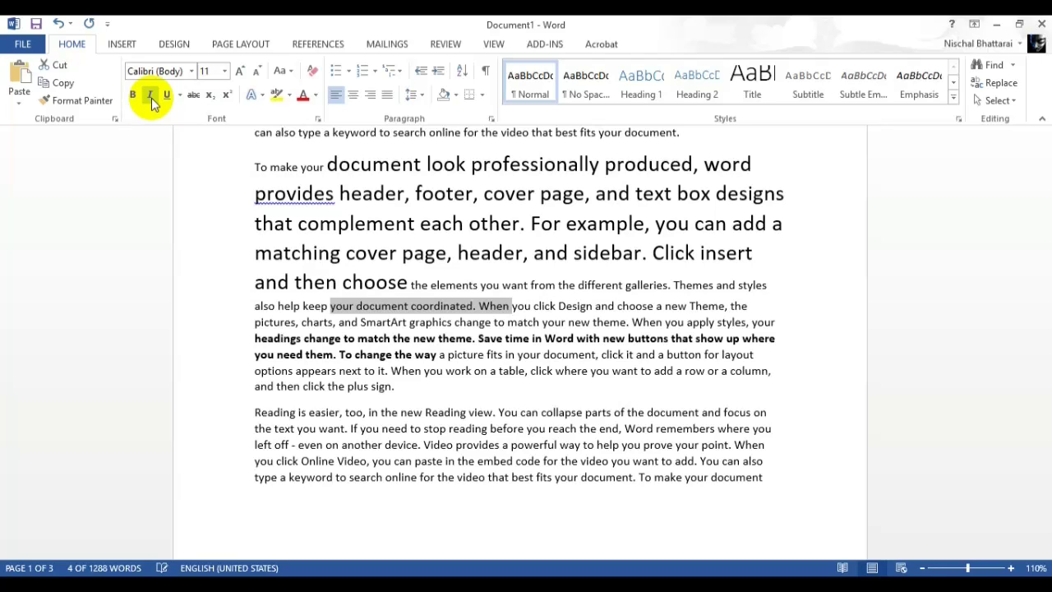
pyautogui.click(151, 100)
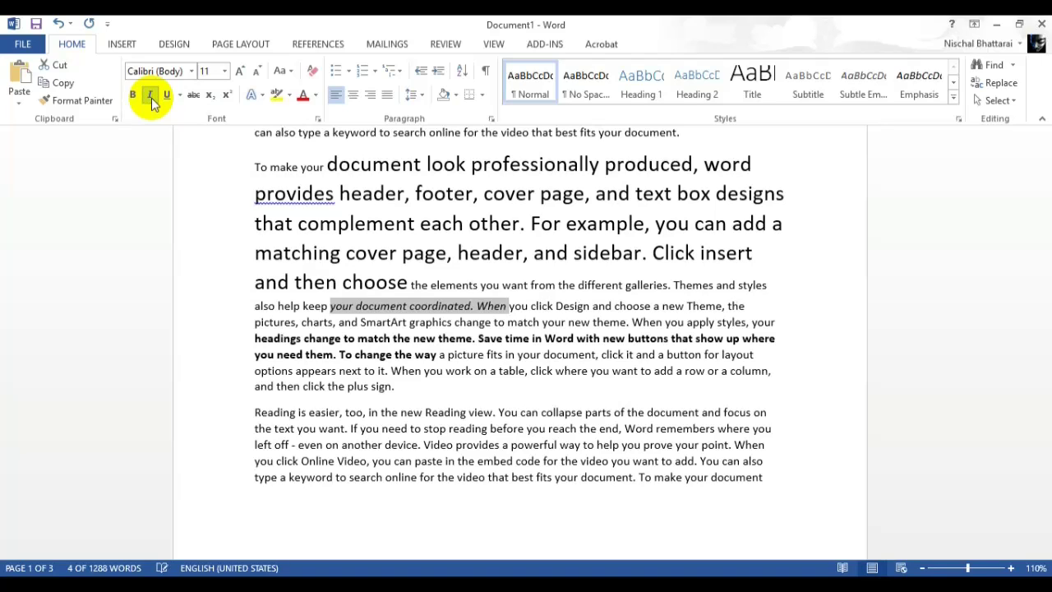
pyautogui.click(540, 370)
pyautogui.moveTo(339, 428); pyautogui.dragTo(578, 428)
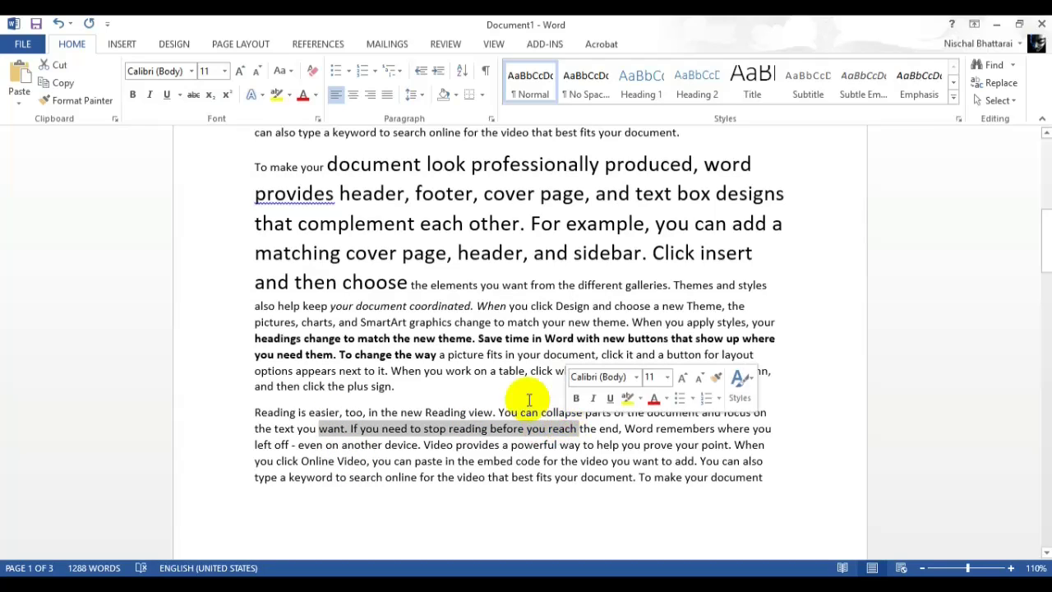
# - Underline 'want. If you need to stop reading before you reach' and make the underline colour red
pyautogui.click(165, 98)
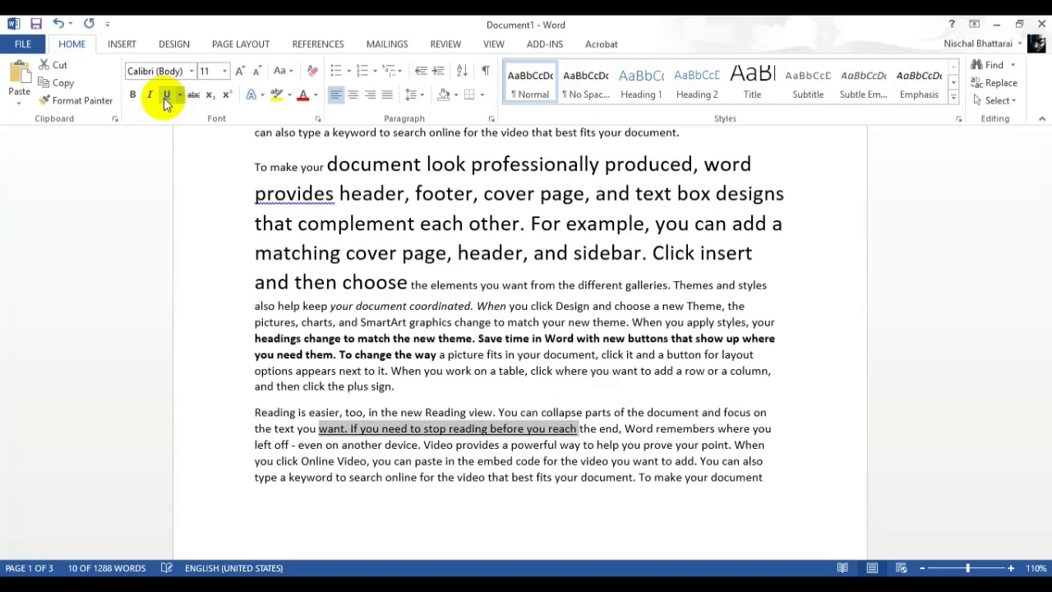
pyautogui.click(180, 97)
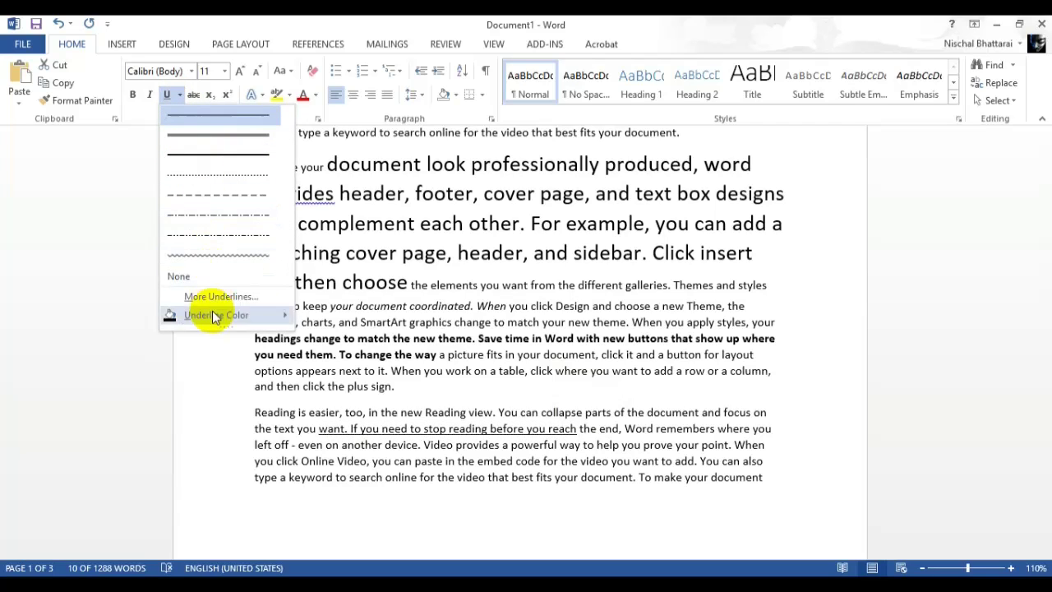
pyautogui.moveTo(190, 315)
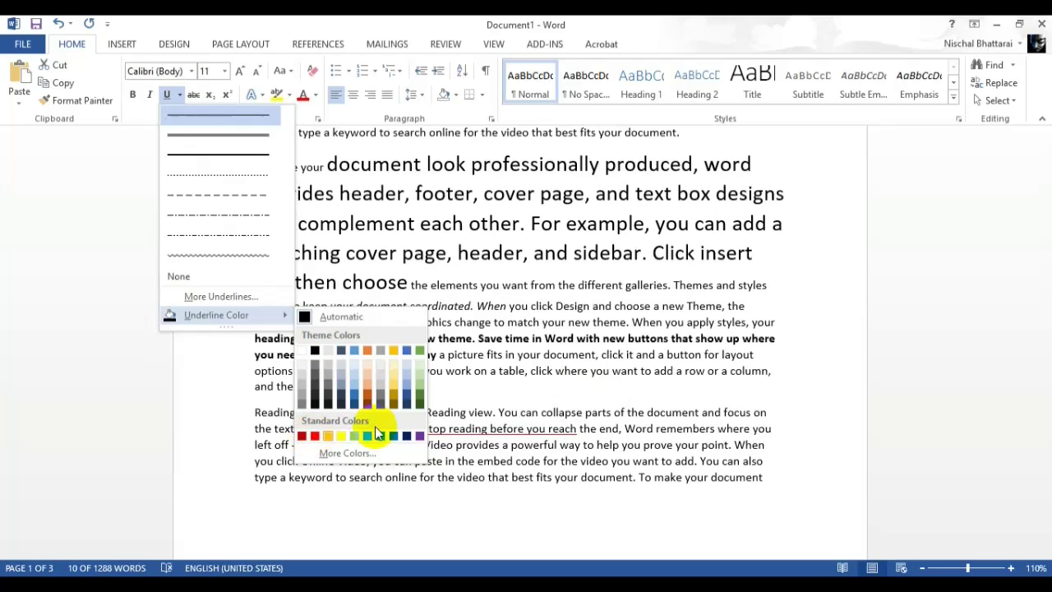
pyautogui.click(314, 437)
pyautogui.click(612, 428)
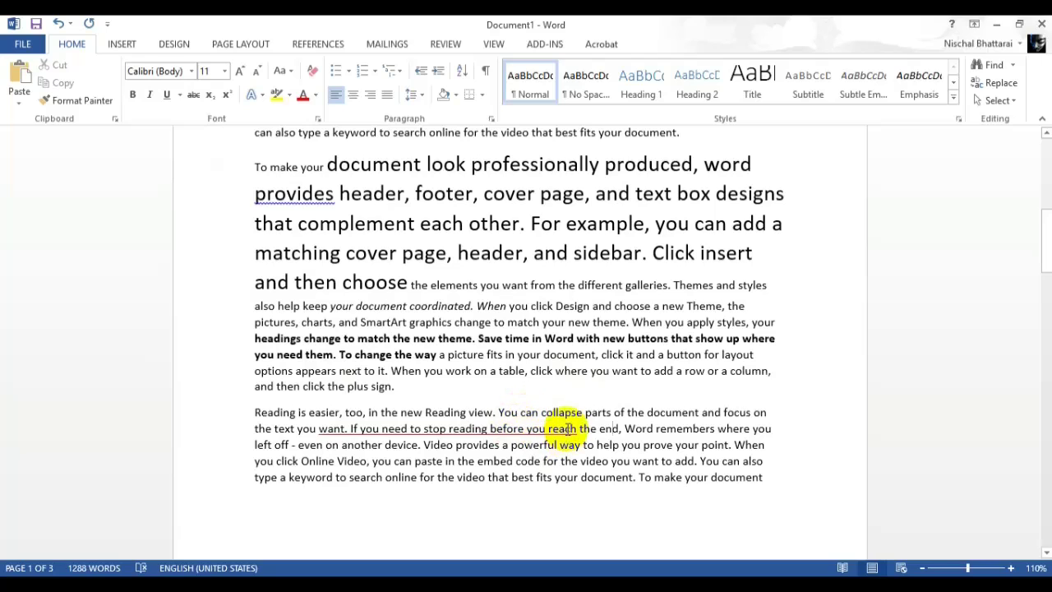
pyautogui.moveTo(577, 428); pyautogui.dragTo(318, 428)
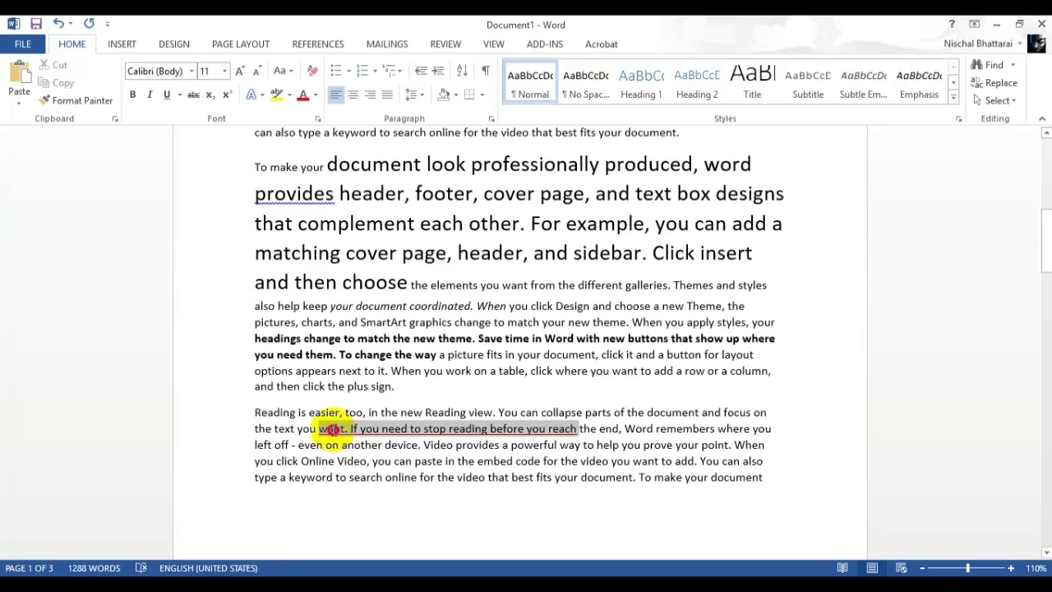
# - Change the phrase's red underline to a dashed style in the detailed underline settings
pyautogui.click(179, 96)
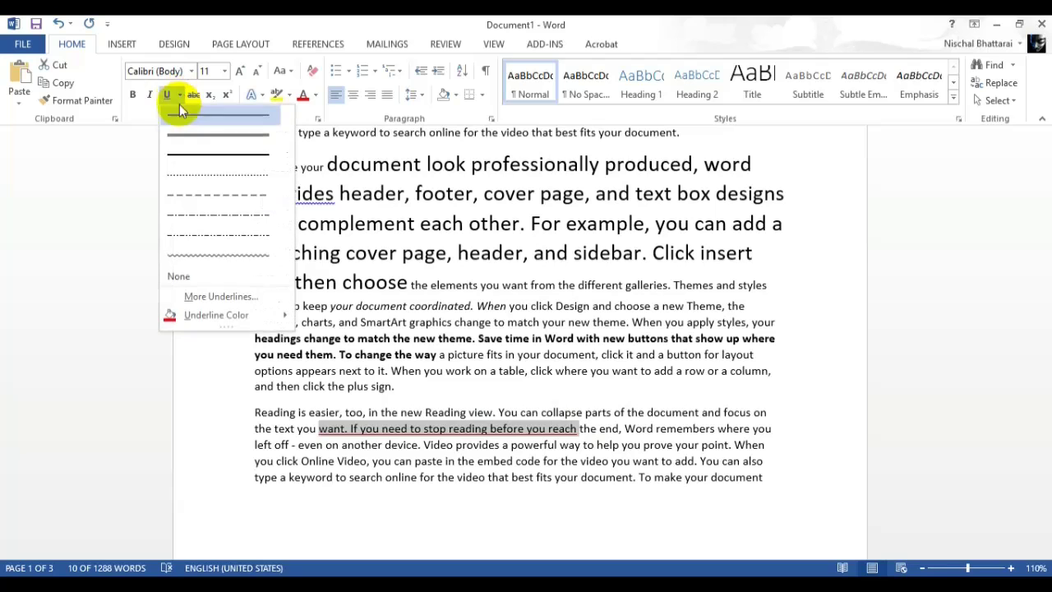
pyautogui.click(222, 297)
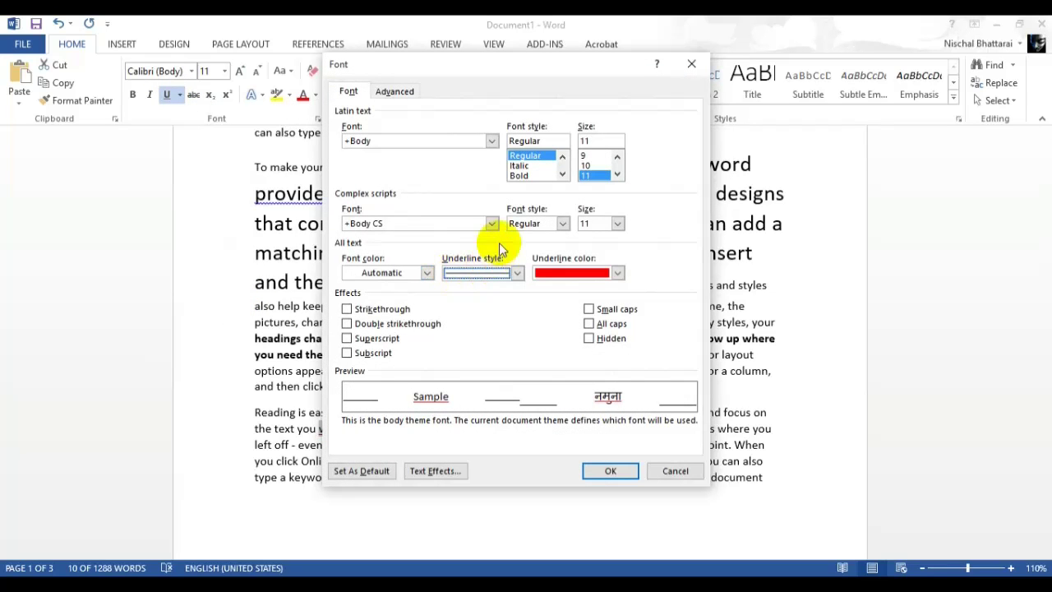
pyautogui.click(518, 272)
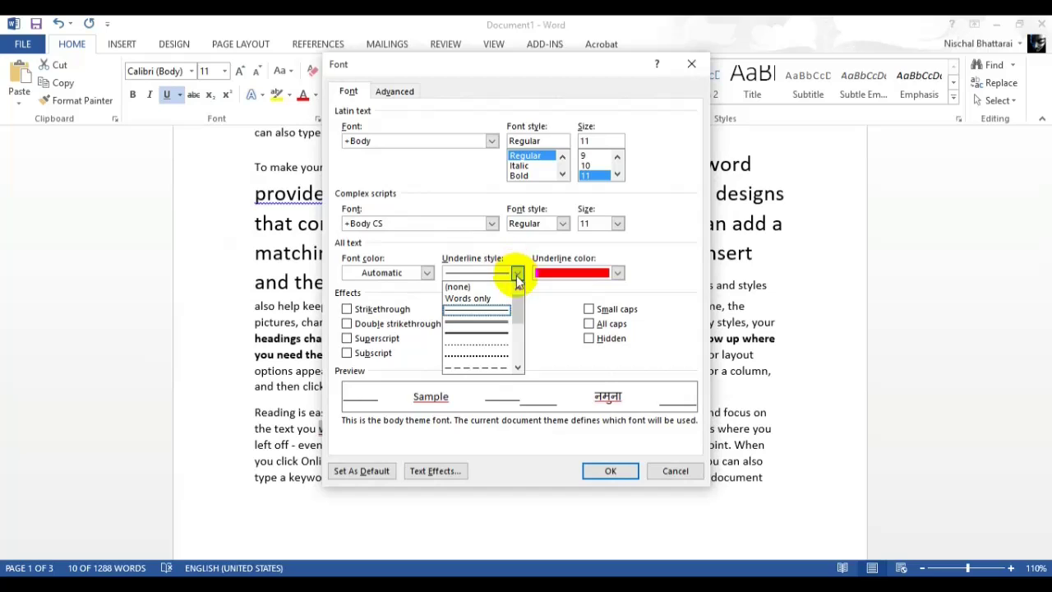
pyautogui.scroll(-3, 490, 336)
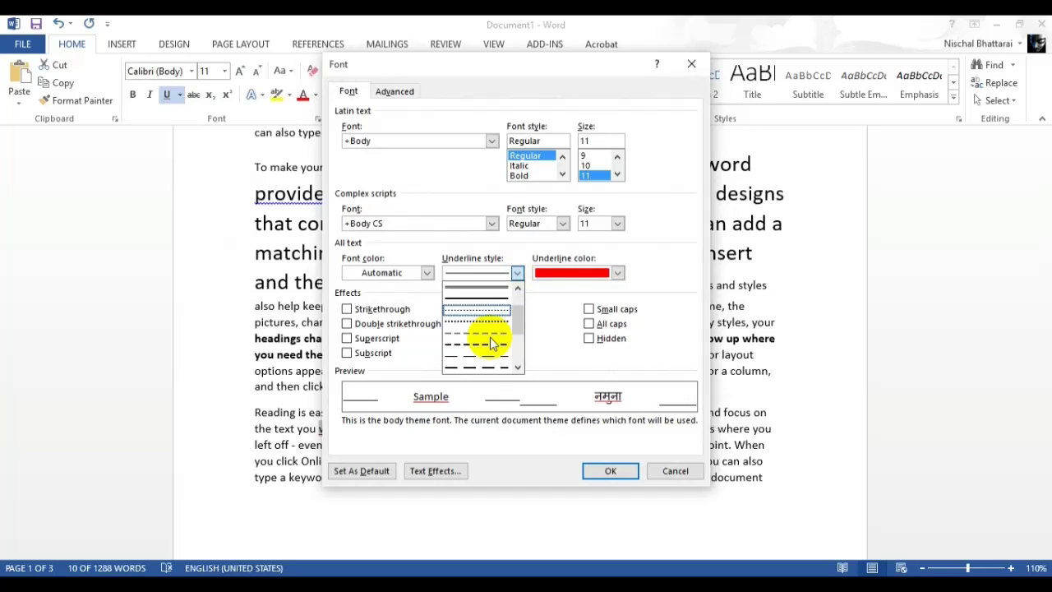
pyautogui.scroll(-1, 490, 337)
pyautogui.click(490, 339)
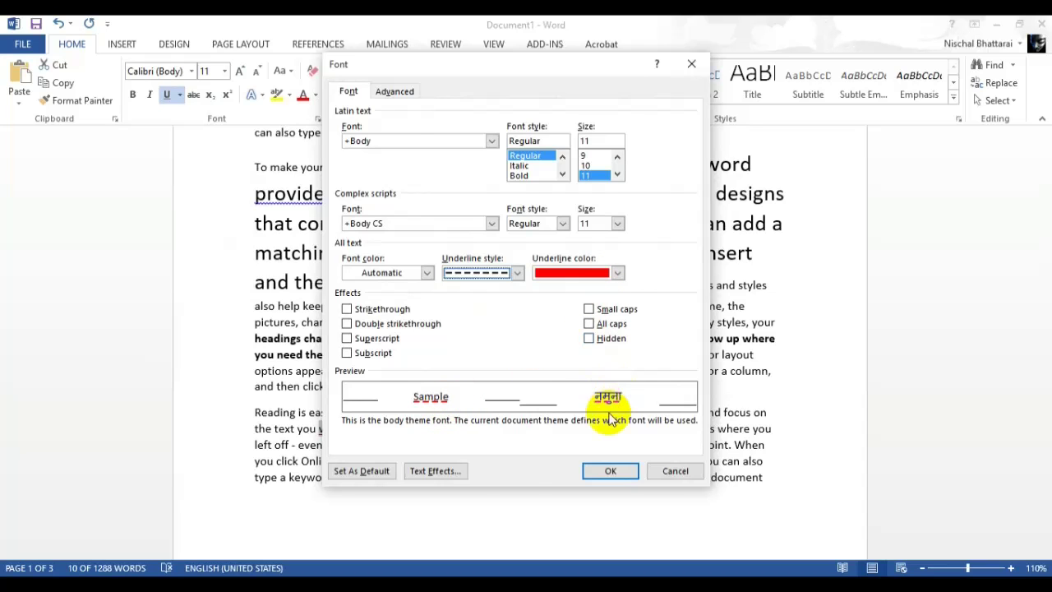
pyautogui.click(612, 470)
# - Reselect the phrase and reapply a plain underline, then select 'When you work'
pyautogui.click(595, 445)
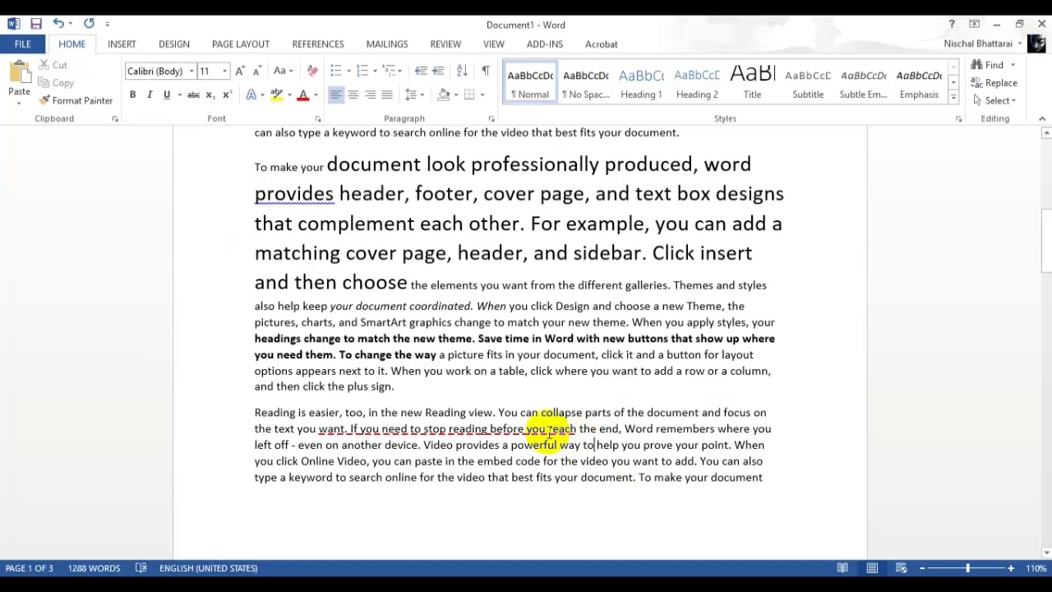
pyautogui.moveTo(569, 429); pyautogui.dragTo(322, 428)
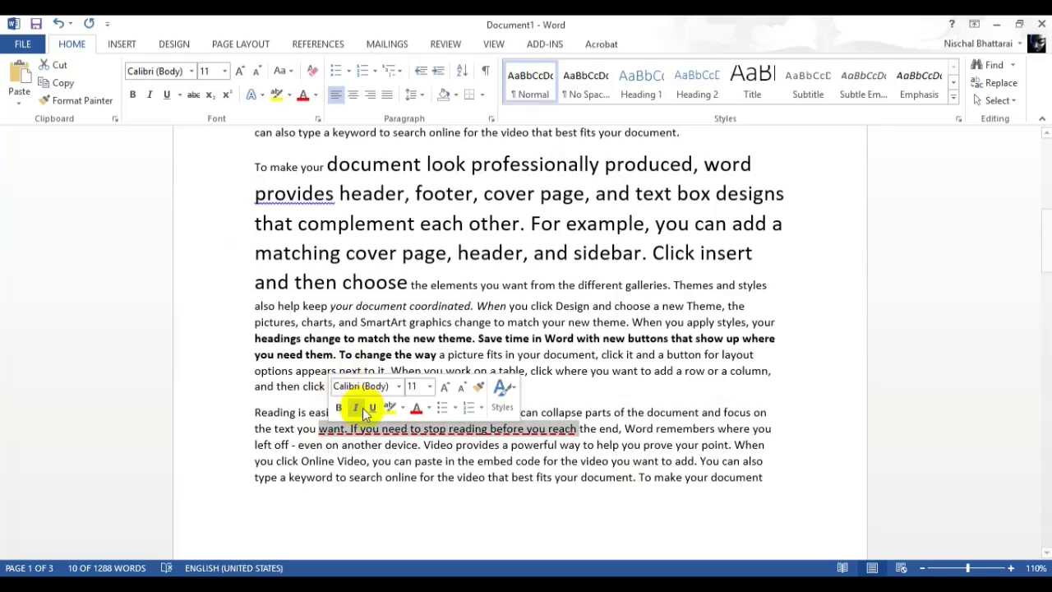
pyautogui.click(374, 409)
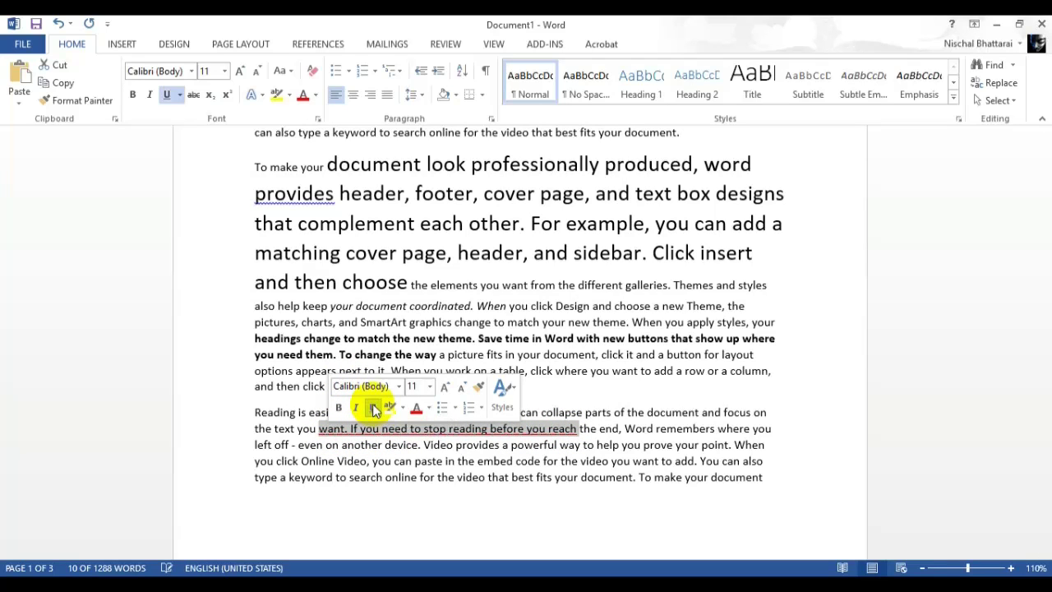
pyautogui.click(374, 409)
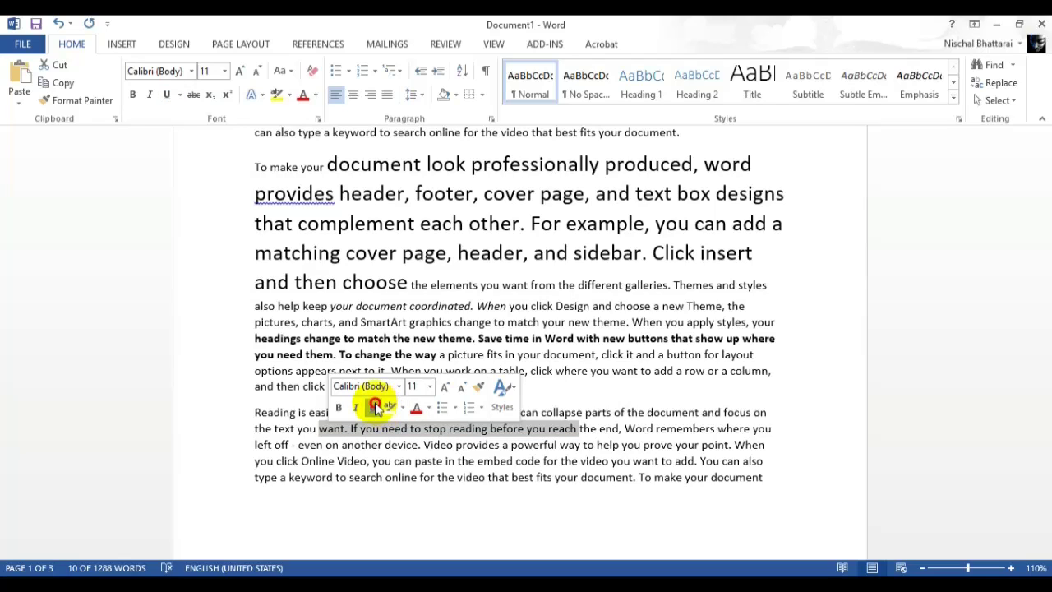
pyautogui.click(374, 408)
pyautogui.click(585, 431)
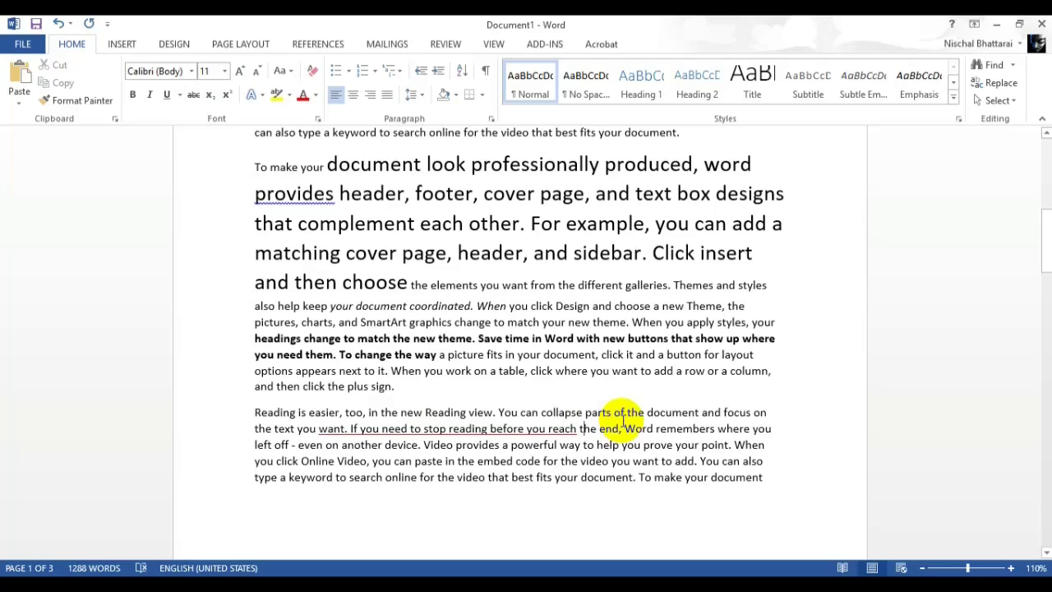
pyautogui.scroll(-1, 622, 420)
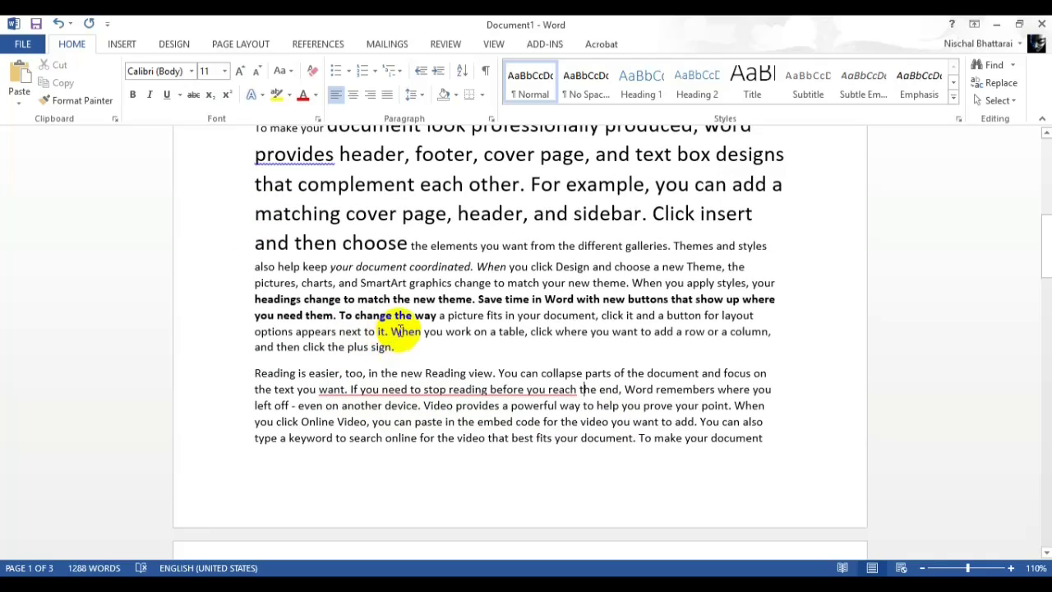
pyautogui.moveTo(391, 332); pyautogui.dragTo(470, 336)
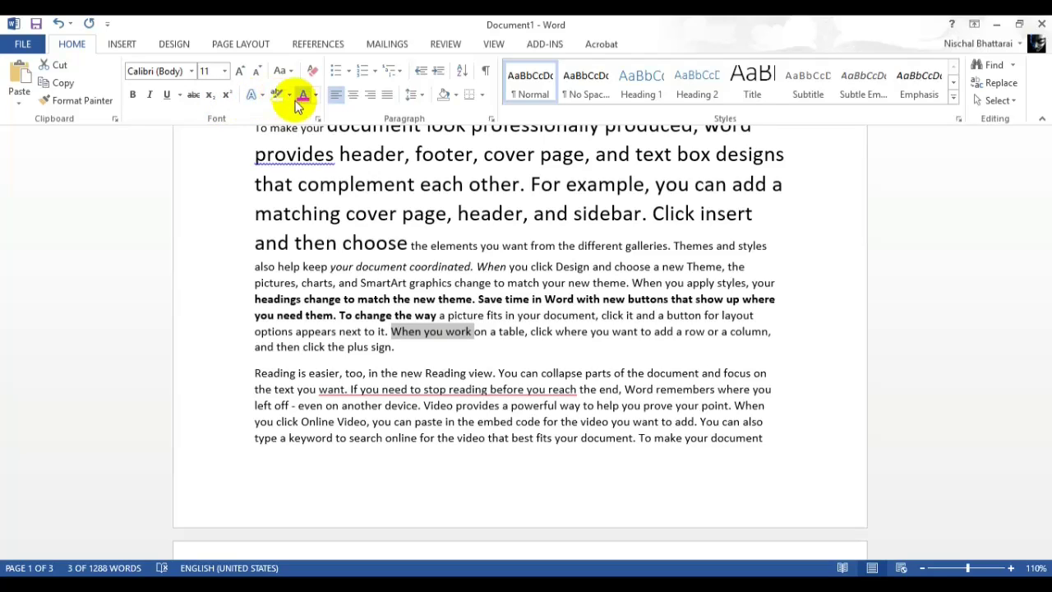
# - Strike through 'When you work', 'When you click Design and' and 'for the video you'
pyautogui.click(196, 98)
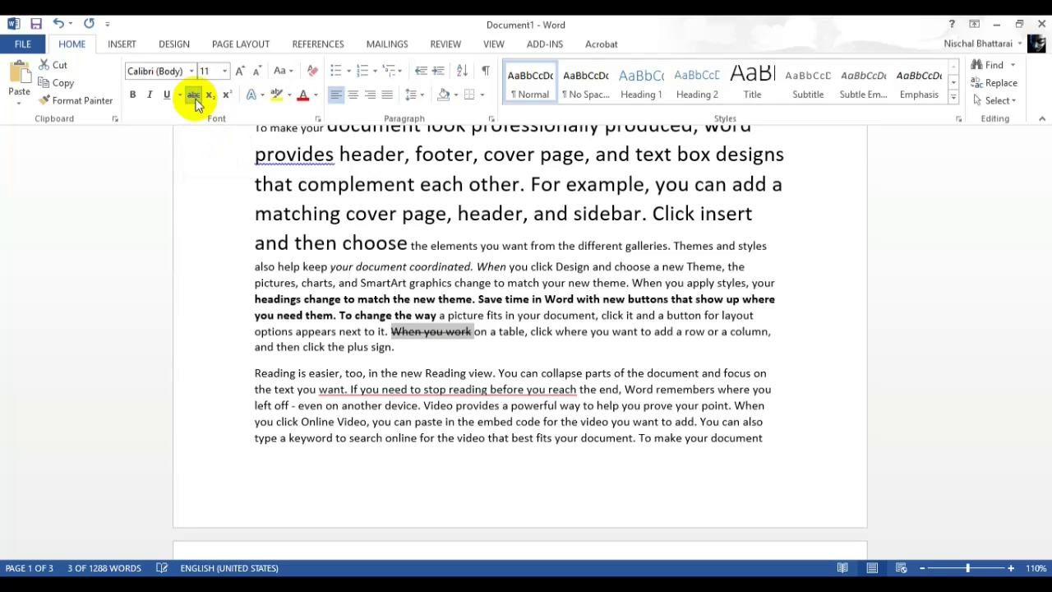
pyautogui.click(468, 331)
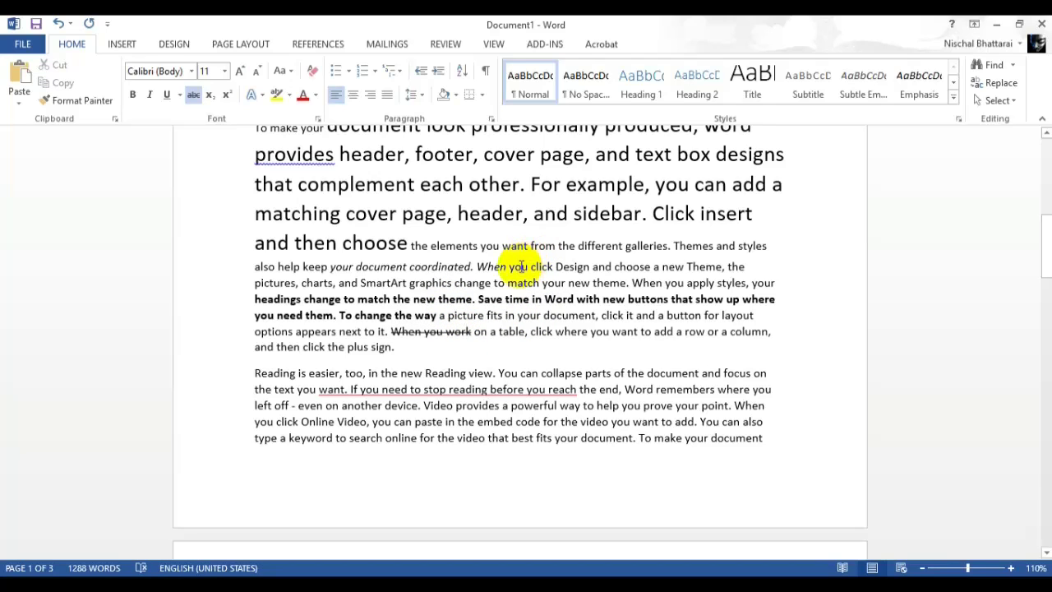
pyautogui.moveTo(476, 266); pyautogui.dragTo(612, 267)
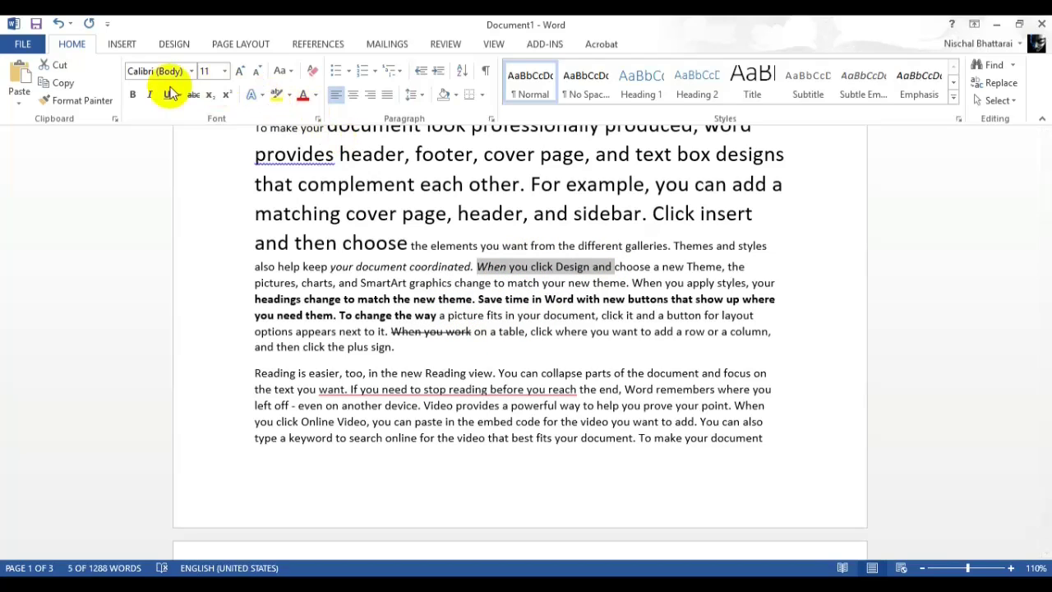
pyautogui.click(512, 472)
pyautogui.click(765, 437)
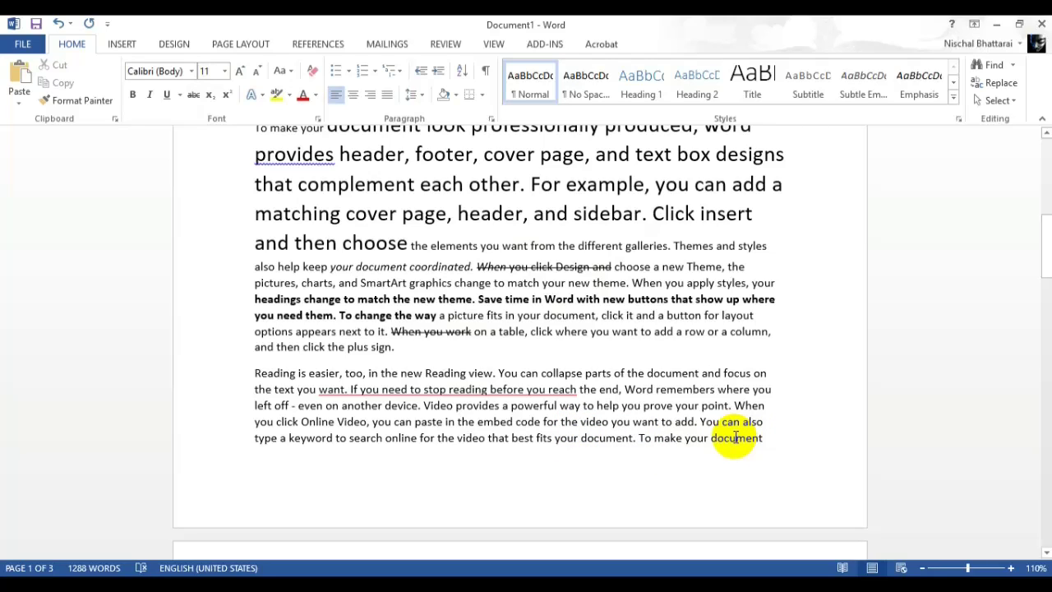
pyautogui.moveTo(542, 421); pyautogui.dragTo(633, 421)
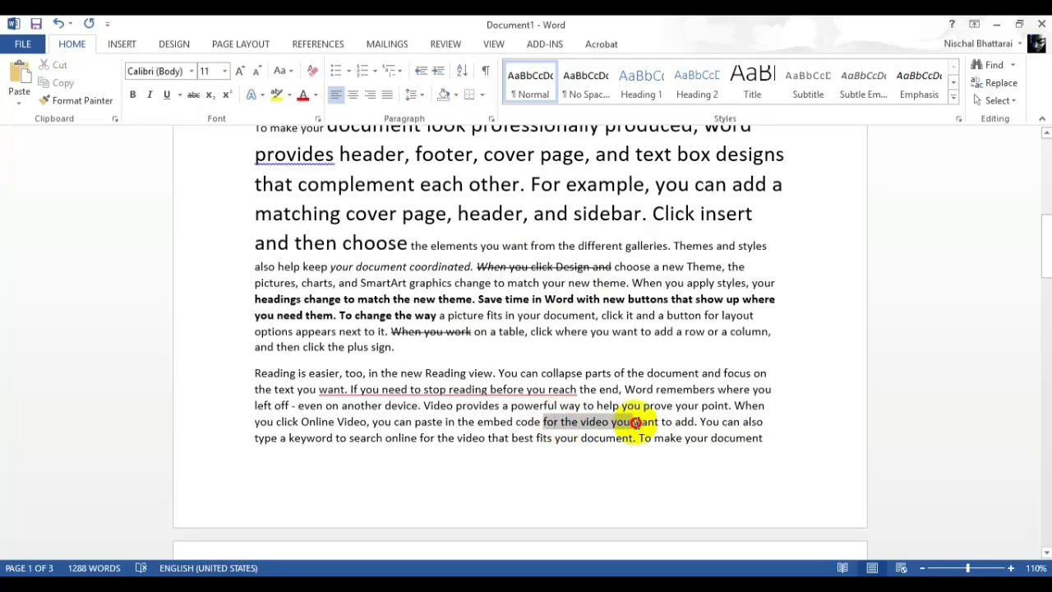
pyautogui.click(199, 97)
pyautogui.click(726, 405)
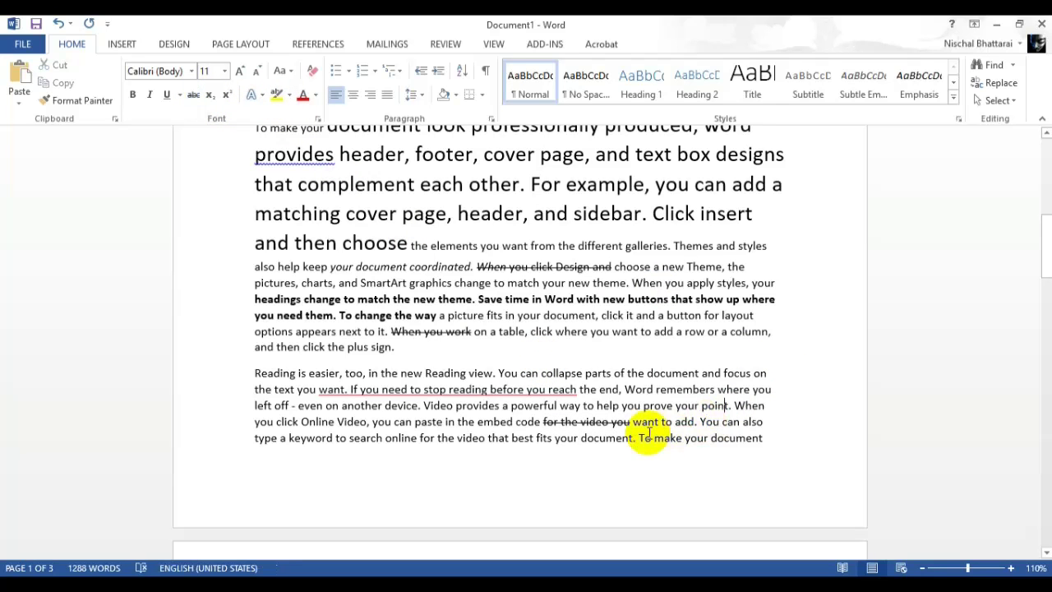
pyautogui.scroll(-3, 653, 415)
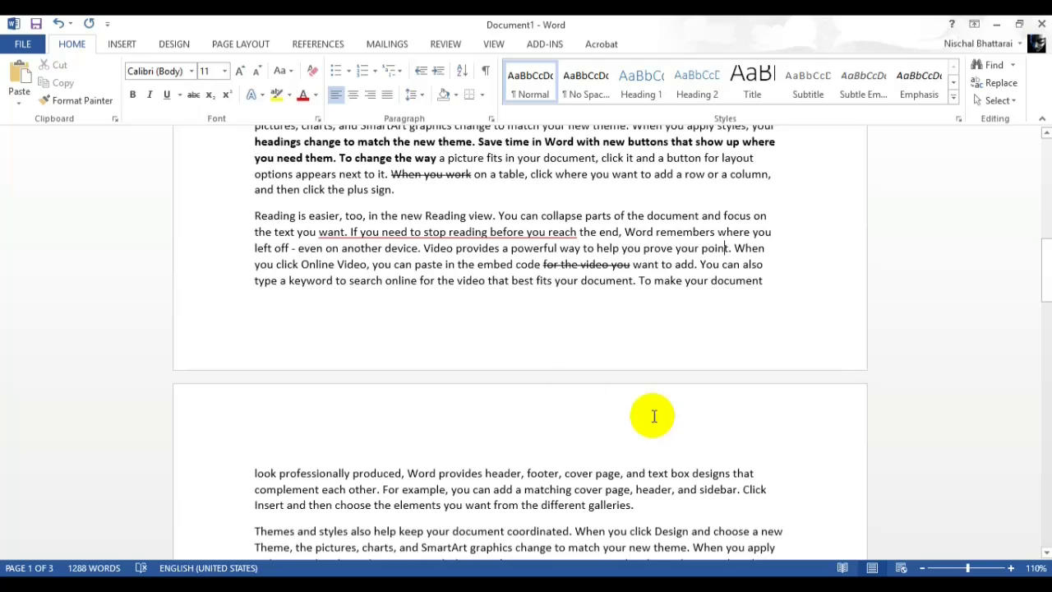
pyautogui.scroll(-5, 383, 293)
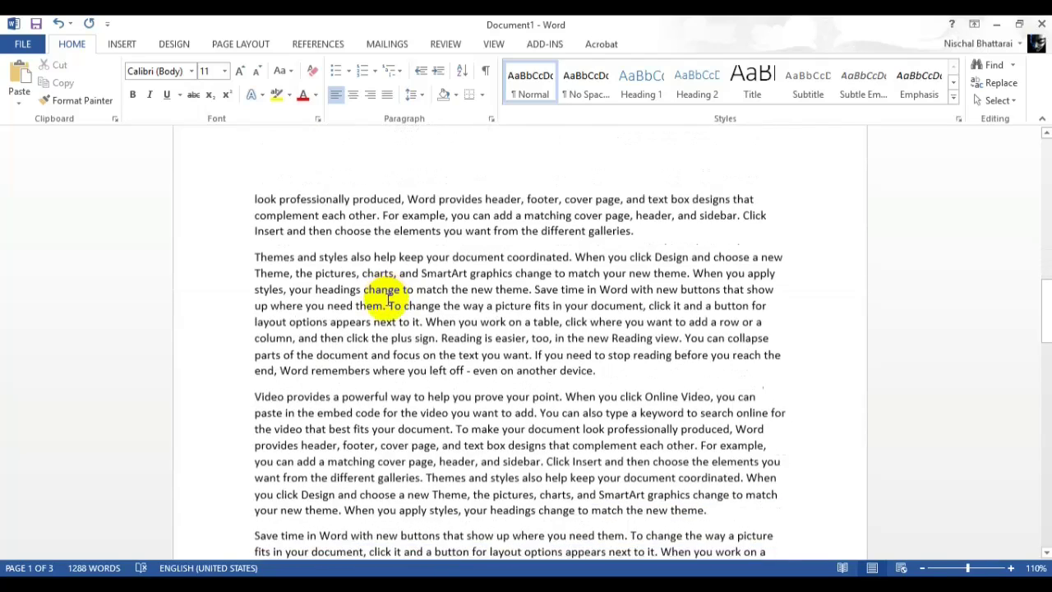
pyautogui.scroll(-5, 389, 300)
pyautogui.scroll(-5, 388, 299)
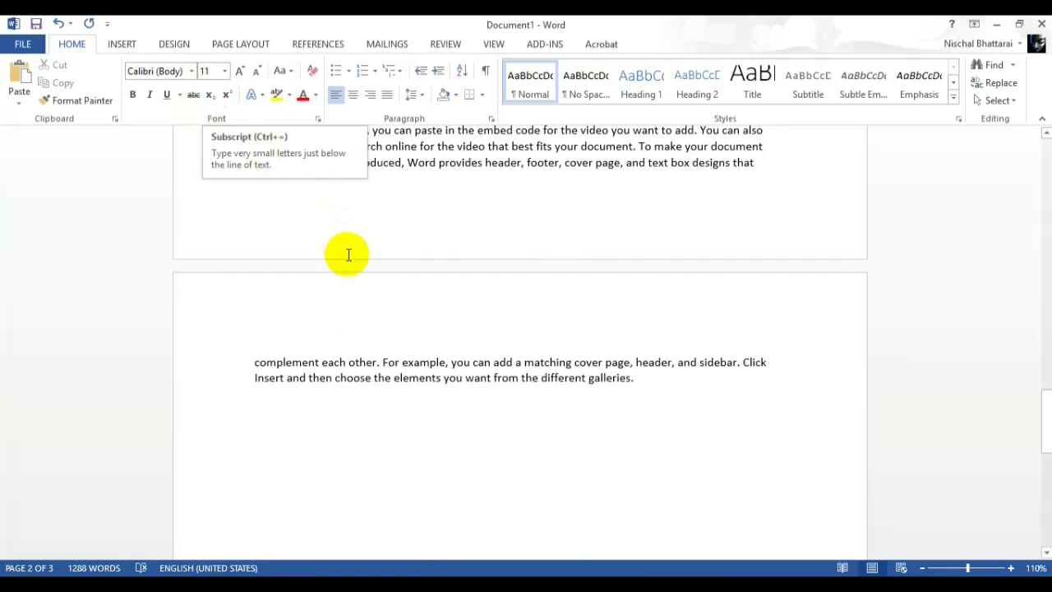
# - Make the 2 in (a+b)2 on page 3 a superscript
pyautogui.scroll(-2, 333, 398)
pyautogui.write('(a+b)2')
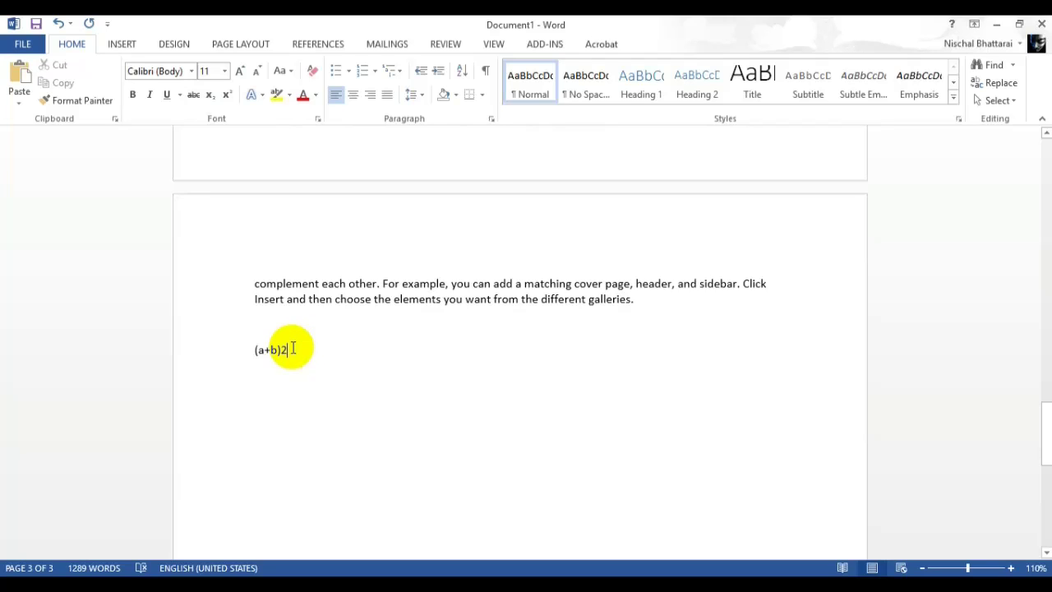
pyautogui.moveTo(282, 350); pyautogui.dragTo(282, 351)
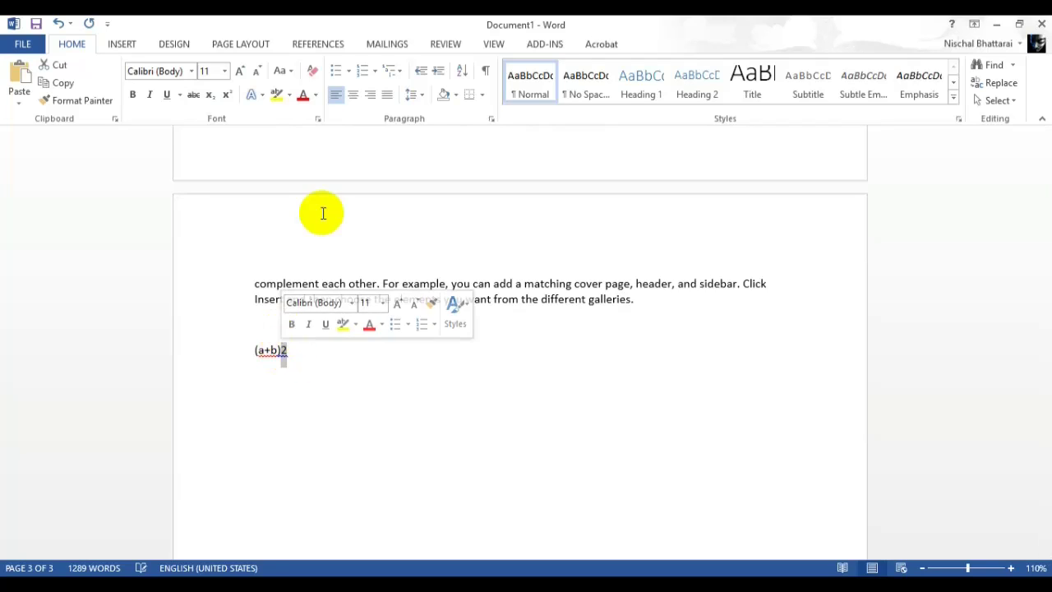
pyautogui.click(229, 97)
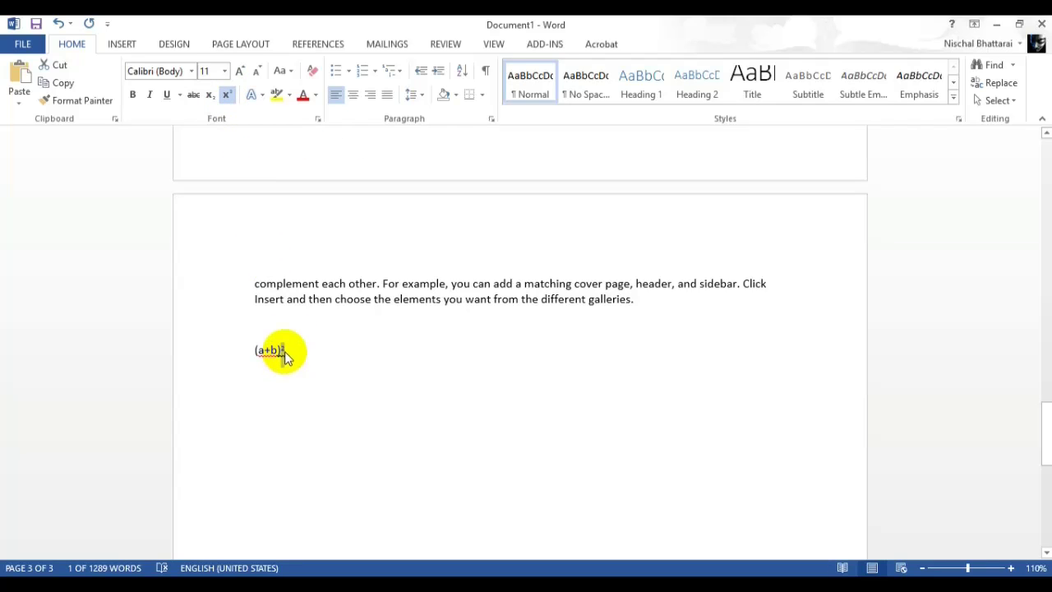
pyautogui.click(285, 350)
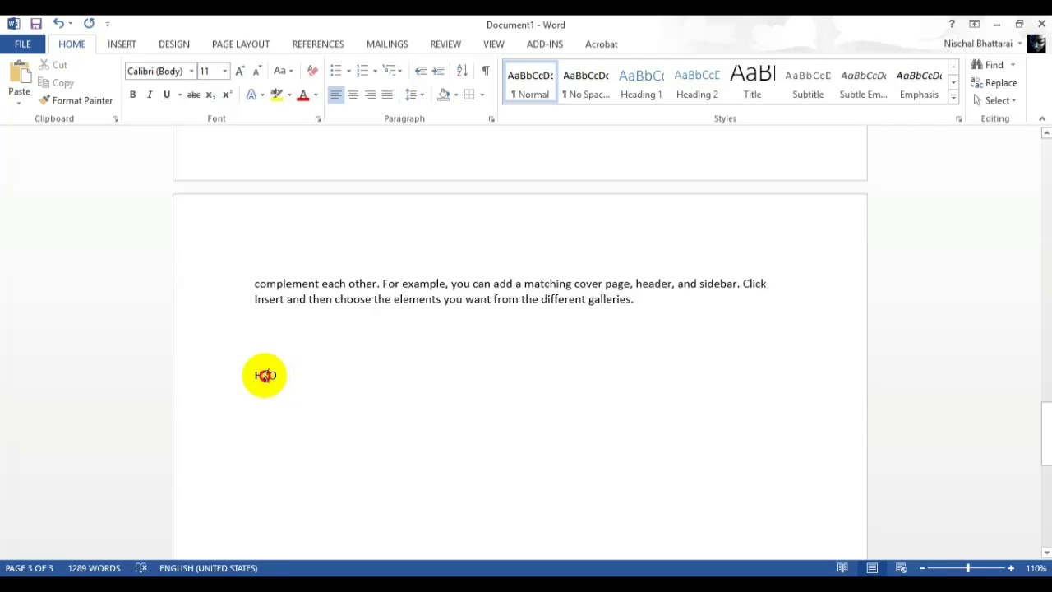
# - Make the 2 in H2O a subscript
pyautogui.moveTo(262, 375); pyautogui.dragTo(269, 376)
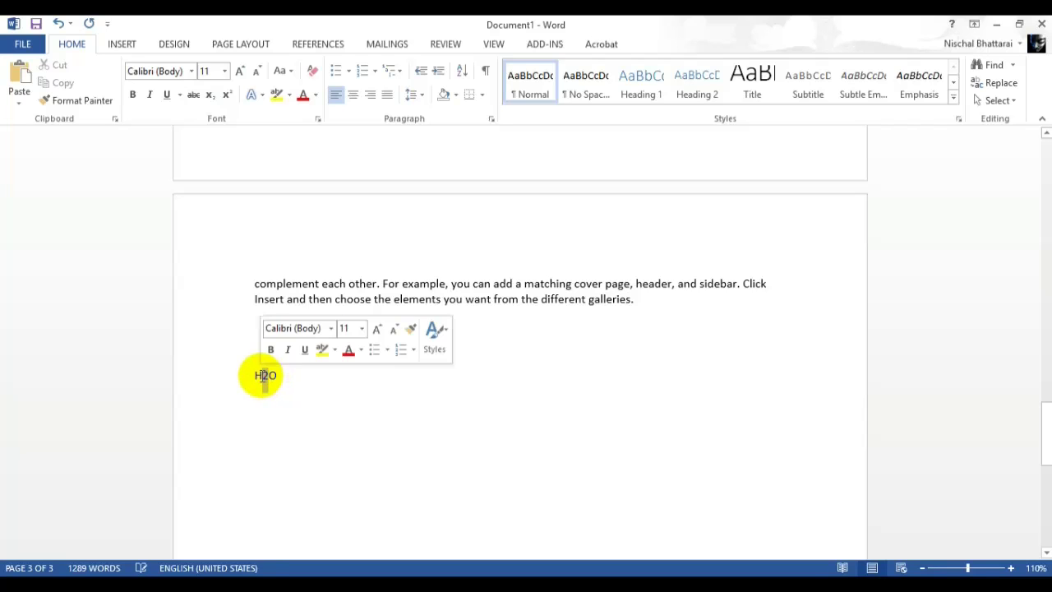
pyautogui.click(211, 96)
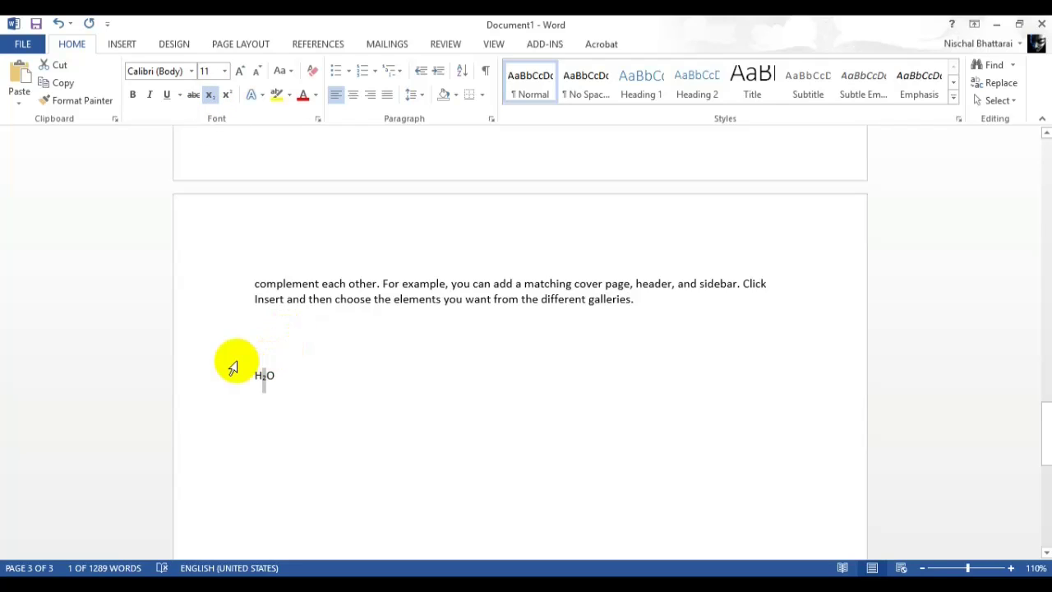
pyautogui.press('Right')
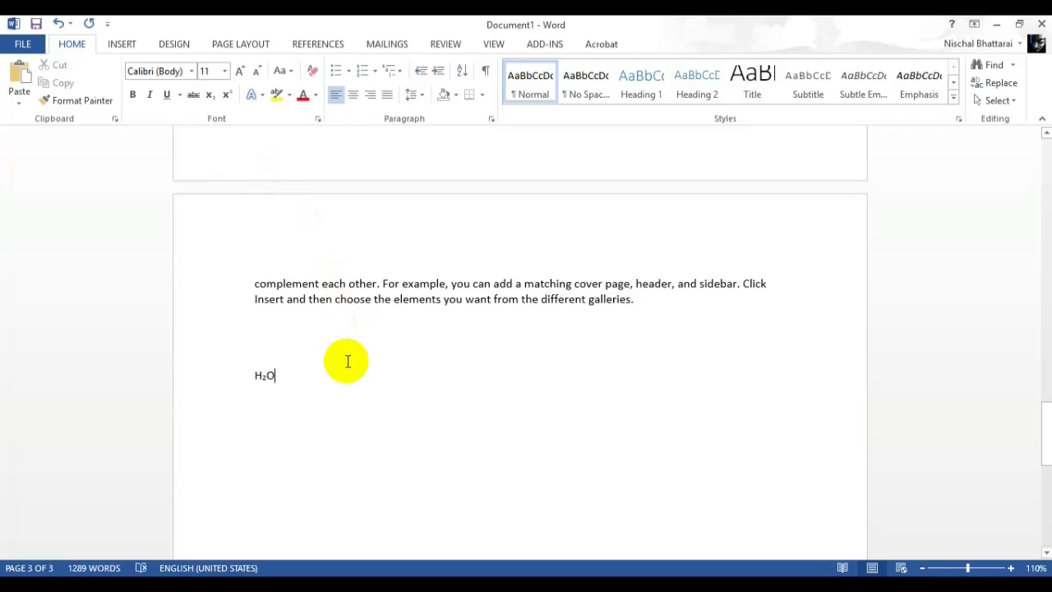
# - Delete the H₂O line and scroll back up through the sample text
pyautogui.moveTo(329, 375); pyautogui.dragTo(218, 373)
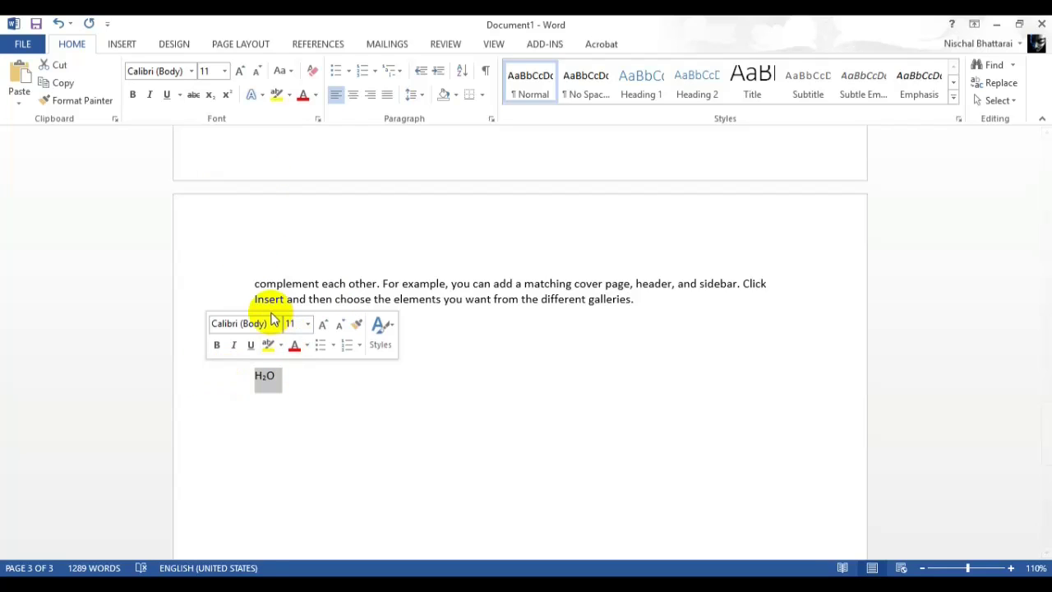
pyautogui.press('Delete')
pyautogui.scroll(4, 294, 376)
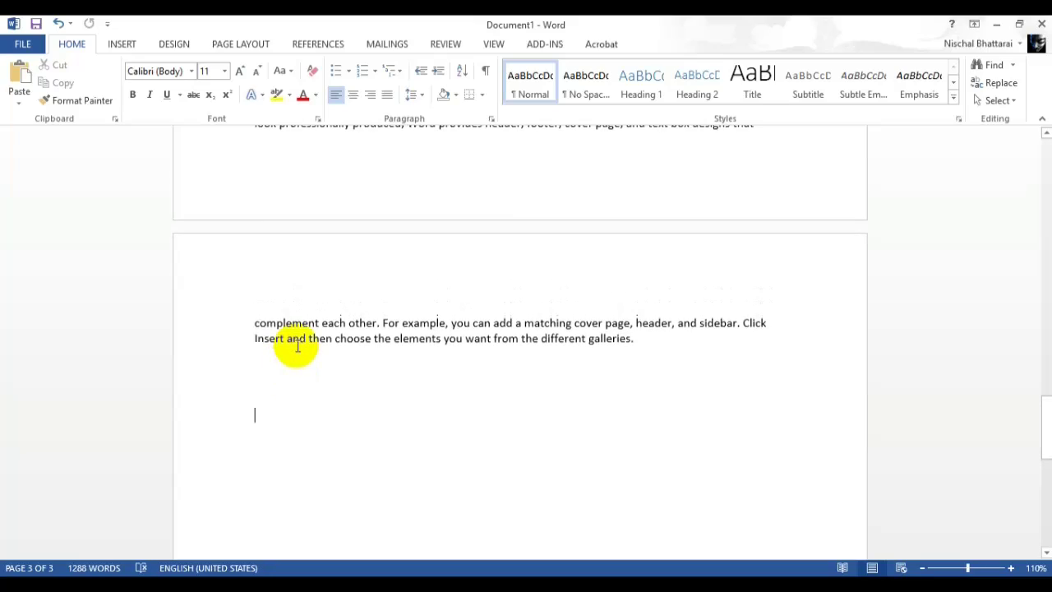
pyautogui.scroll(3, 300, 339)
pyautogui.scroll(3, 294, 334)
pyautogui.scroll(3, 289, 319)
pyautogui.scroll(3, 280, 304)
pyautogui.scroll(3, 271, 288)
pyautogui.scroll(3, 266, 273)
pyautogui.scroll(1, 263, 270)
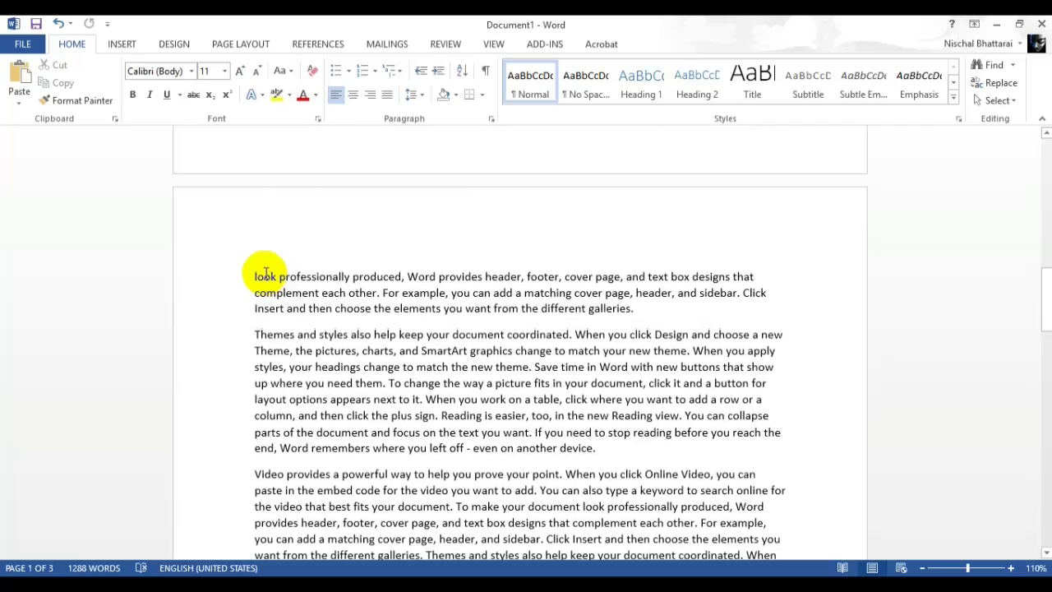
pyautogui.scroll(-1, 258, 265)
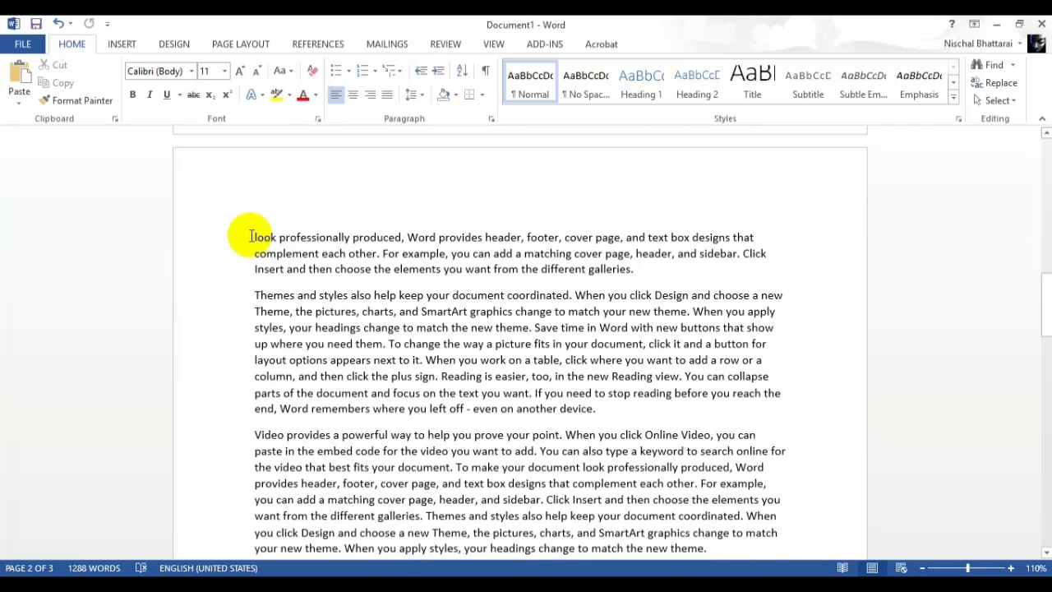
# - Set the paragraph beginning 'look professionally produced' to 16 pt
pyautogui.moveTo(252, 236); pyautogui.dragTo(655, 263)
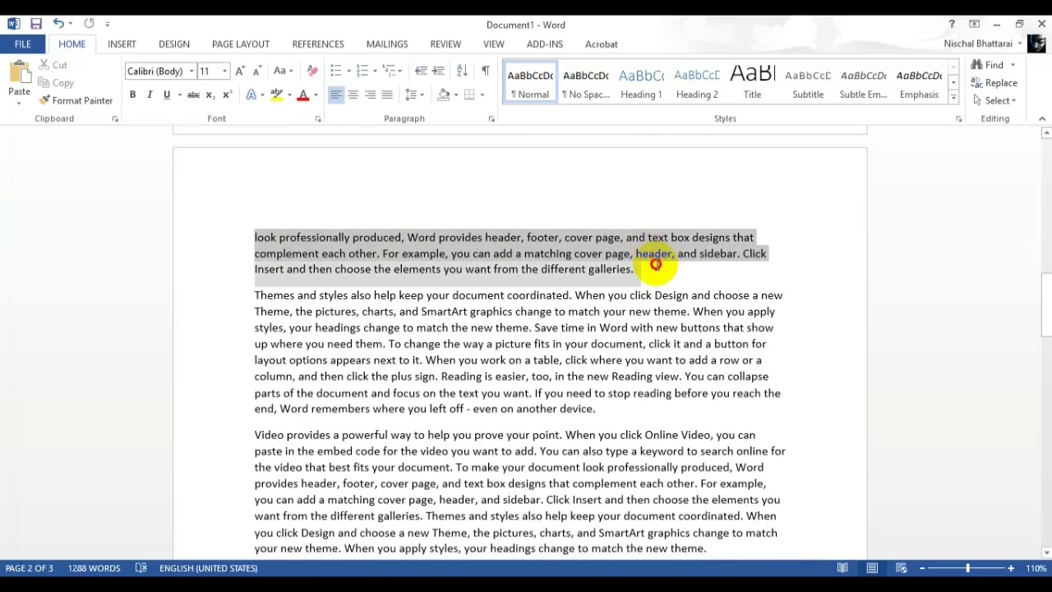
pyautogui.click(228, 72)
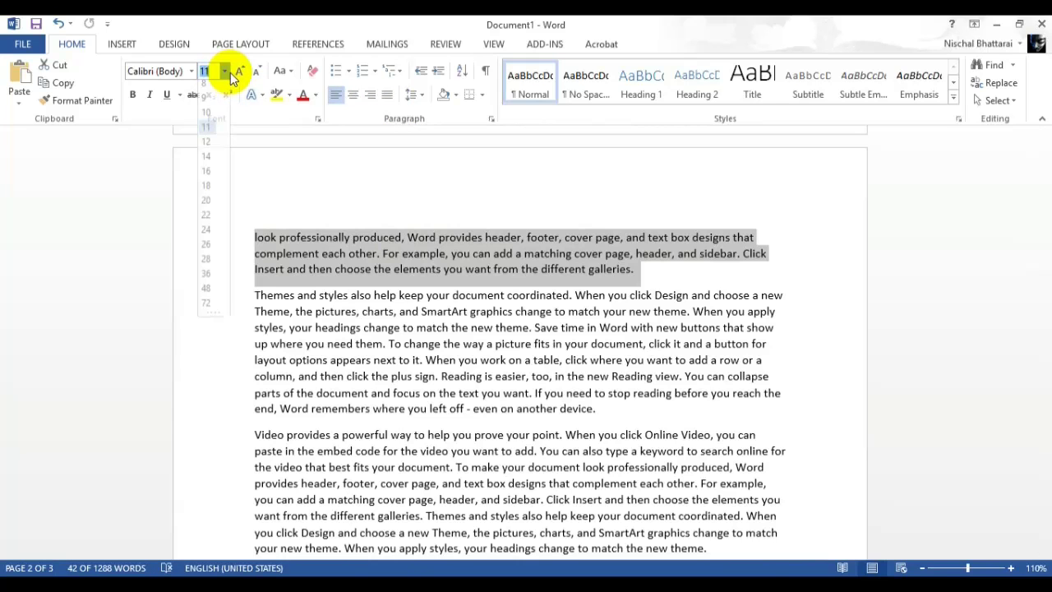
pyautogui.click(206, 179)
pyautogui.click(357, 247)
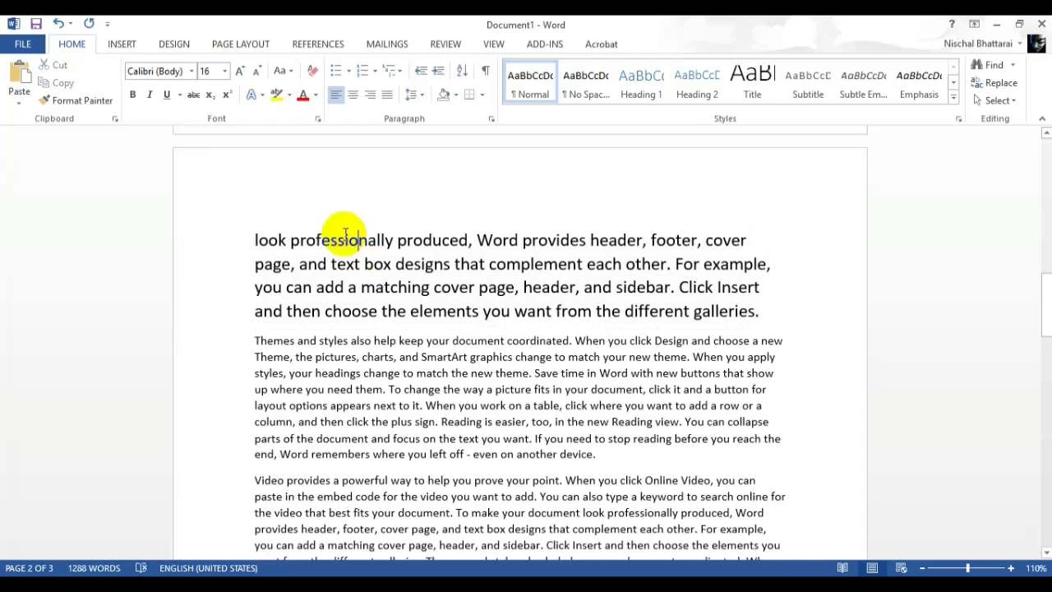
# - Apply a perspective shadow to the enlarged paragraph and scroll down to blank page 3
pyautogui.moveTo(252, 234); pyautogui.dragTo(757, 316)
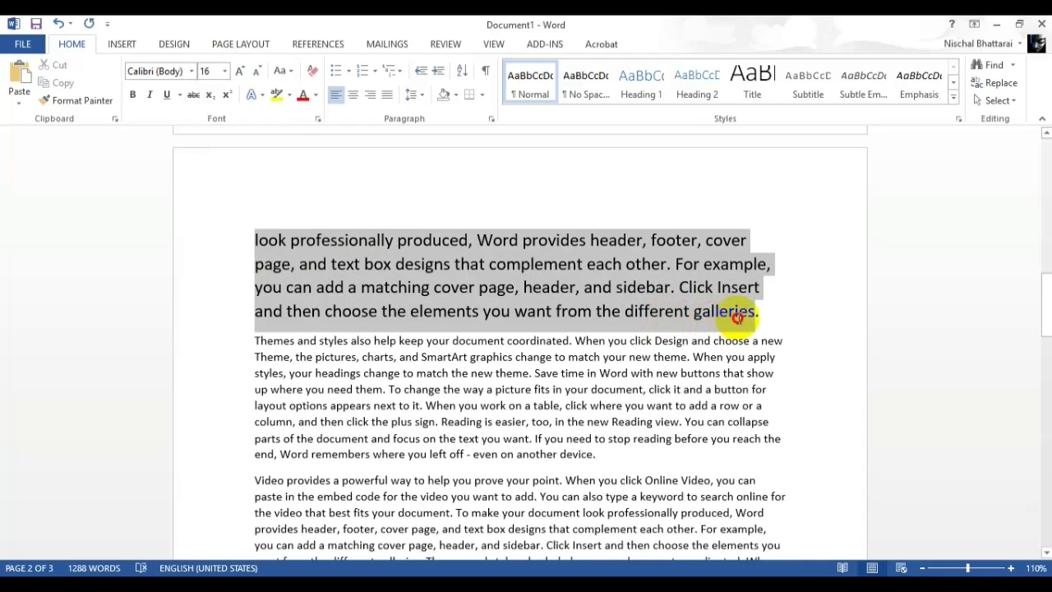
pyautogui.click(263, 97)
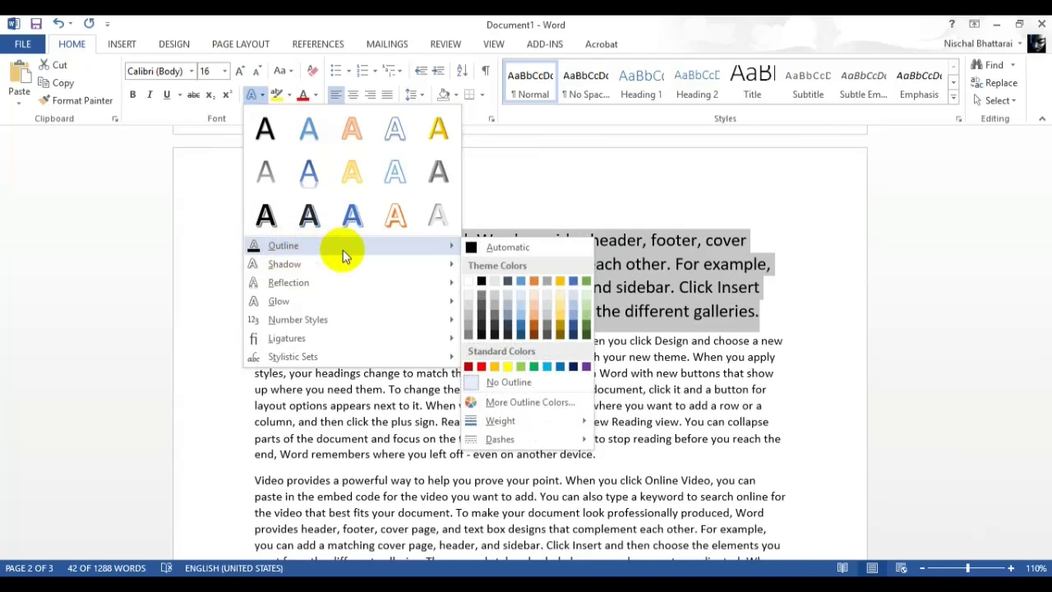
pyautogui.moveTo(440, 262)
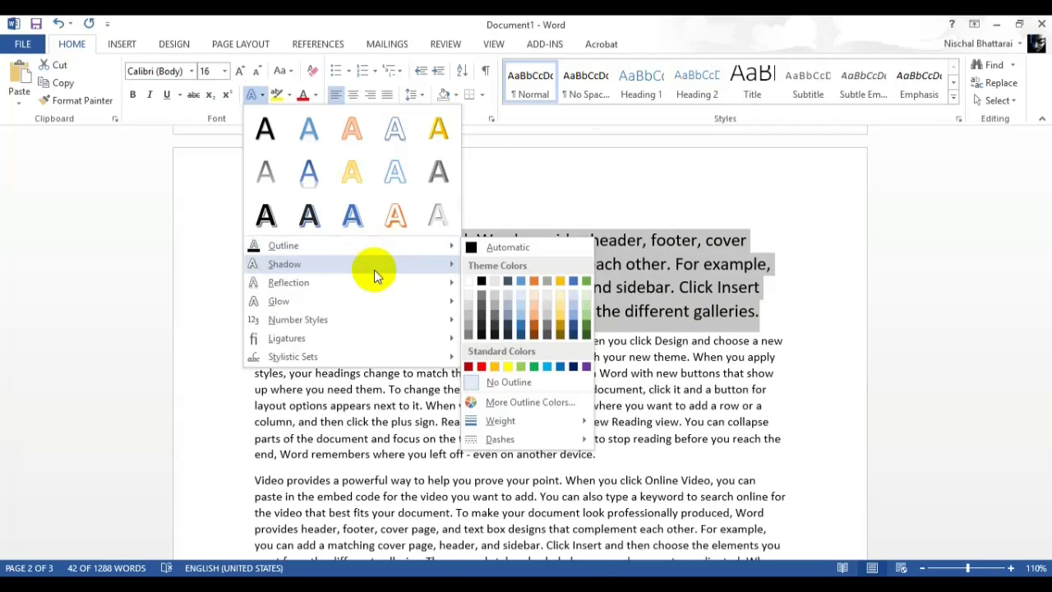
pyautogui.moveTo(374, 269)
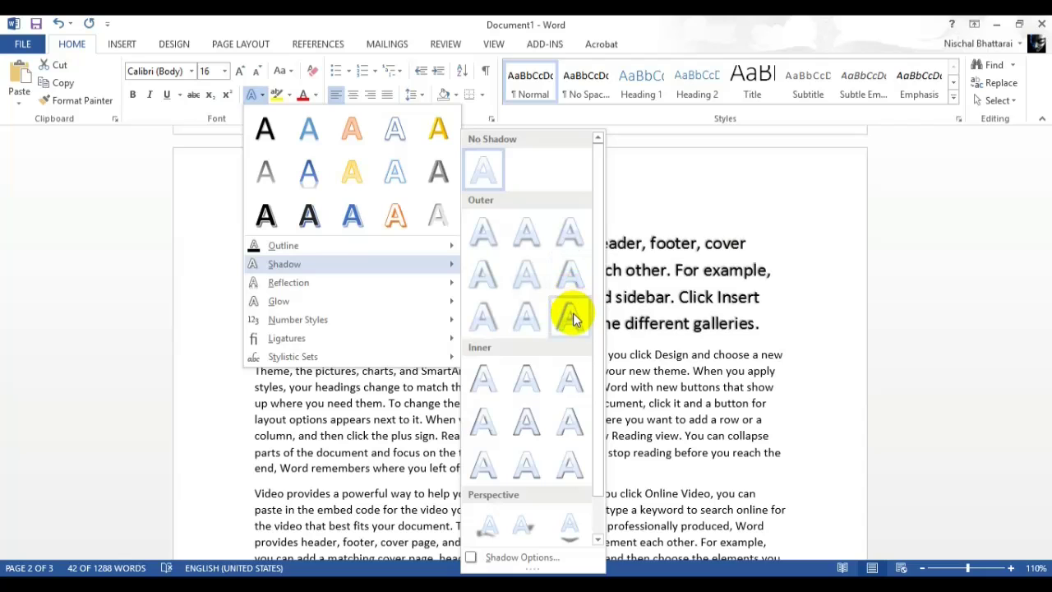
pyautogui.scroll(-1, 573, 319)
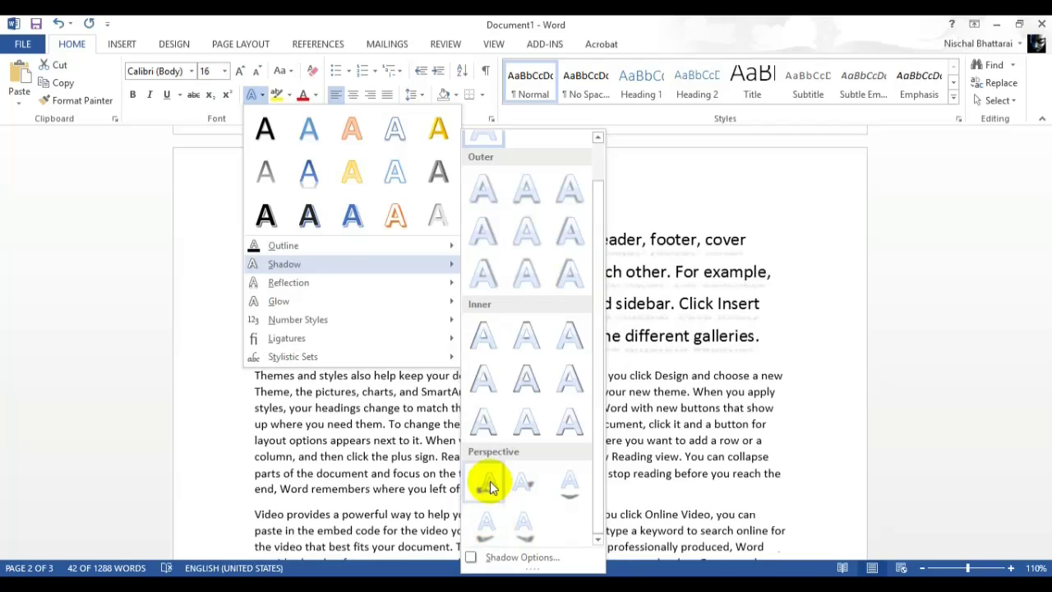
pyautogui.click(488, 482)
pyautogui.click(776, 313)
pyautogui.scroll(-3, 500, 271)
pyautogui.scroll(-4, 499, 277)
pyautogui.scroll(-9, 499, 280)
pyautogui.scroll(-6, 505, 277)
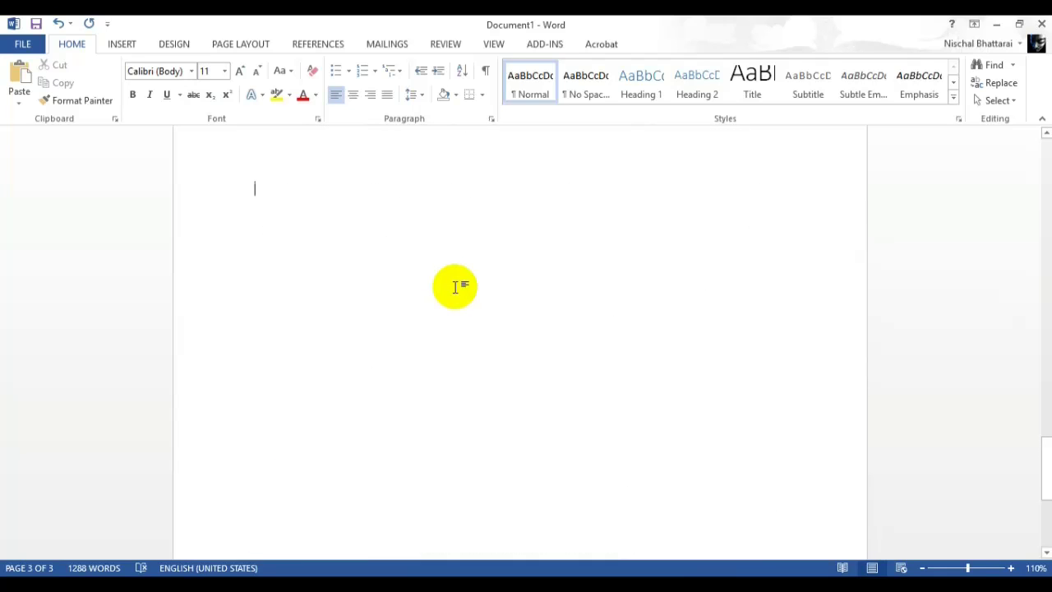
# - Type the heading 'Tricks Nepal' and set it to 72 pt
pyautogui.write('Tricks Nepal')
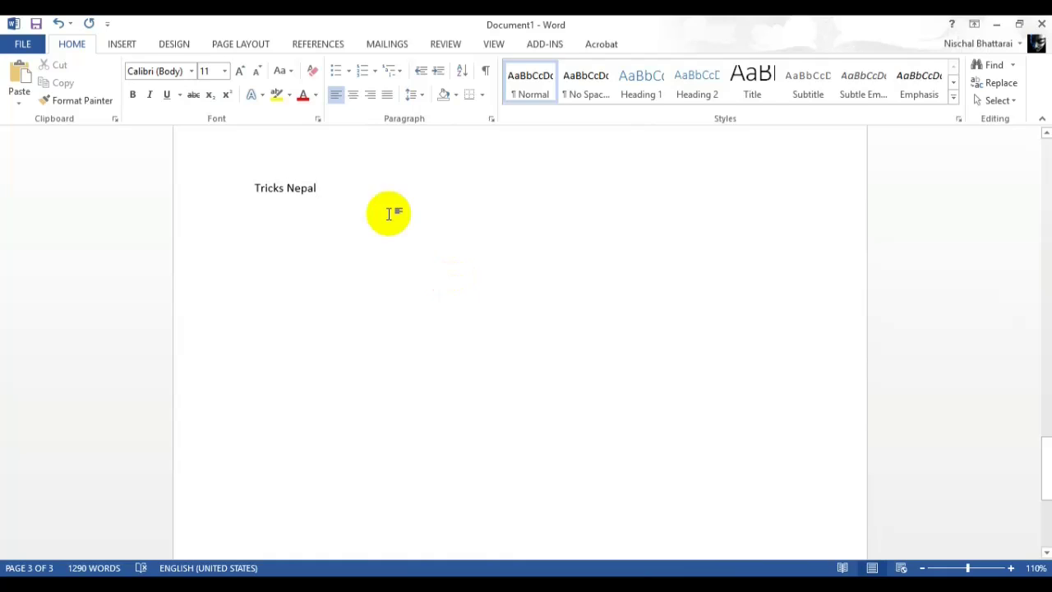
pyautogui.click(232, 200)
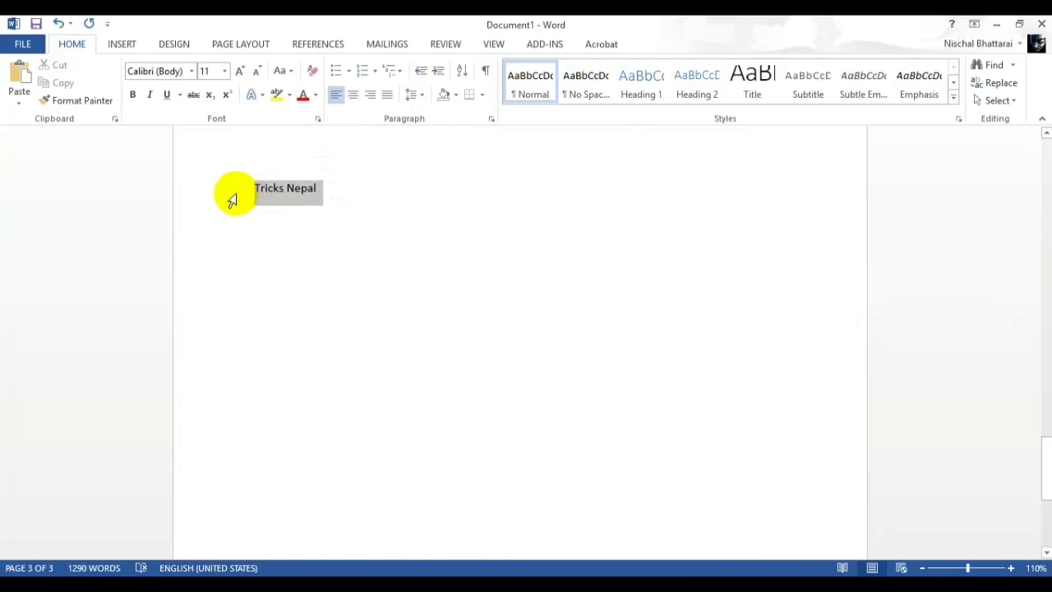
pyautogui.click(225, 70)
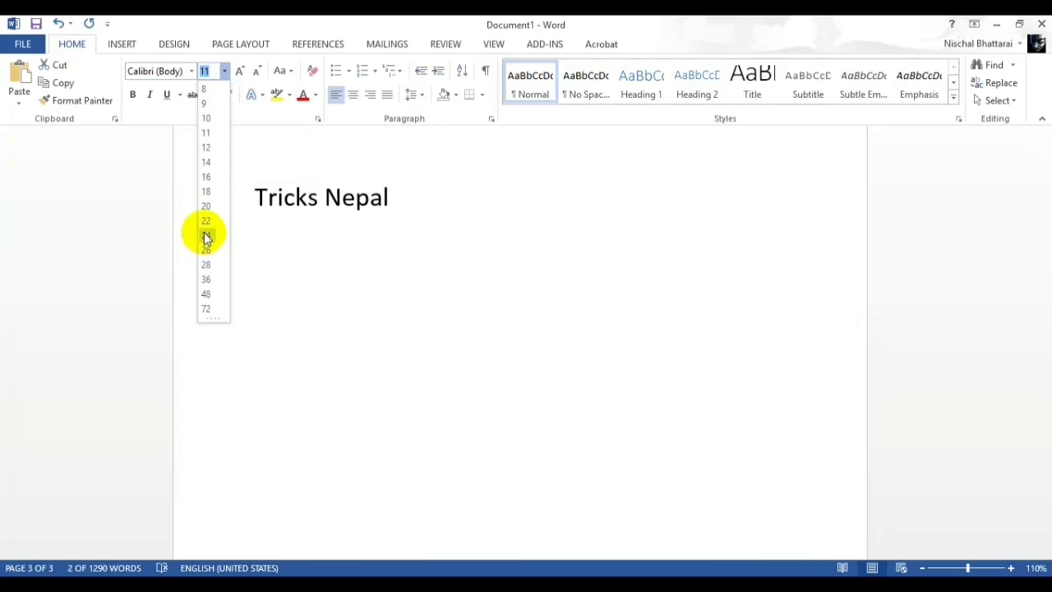
pyautogui.click(207, 310)
pyautogui.click(641, 279)
# - Give the Tricks Nepal heading a perspective shadow, keeping both words on one line
pyautogui.moveTo(690, 238); pyautogui.dragTo(281, 229)
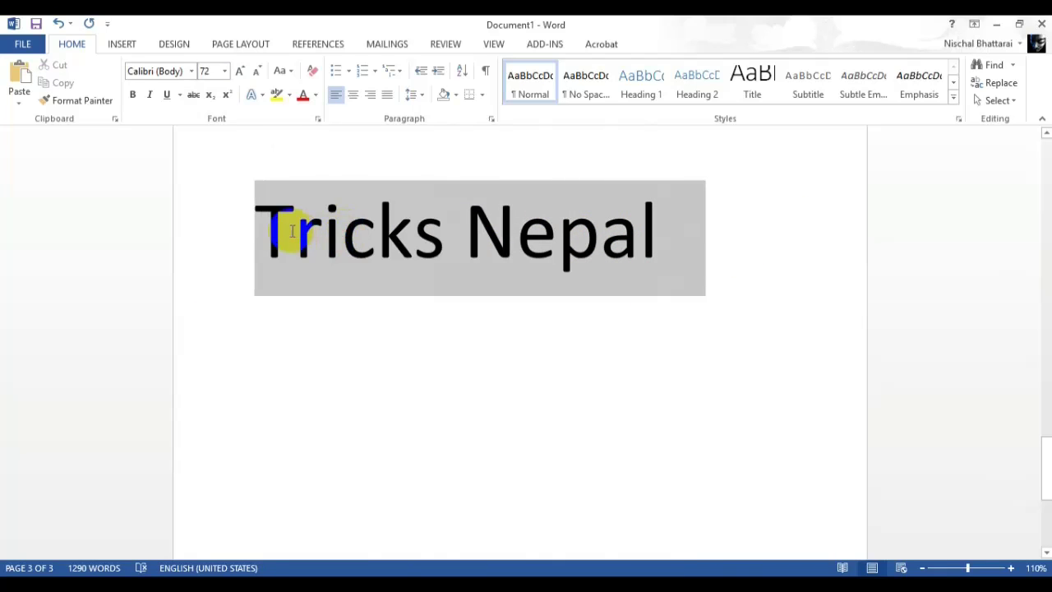
pyautogui.click(259, 95)
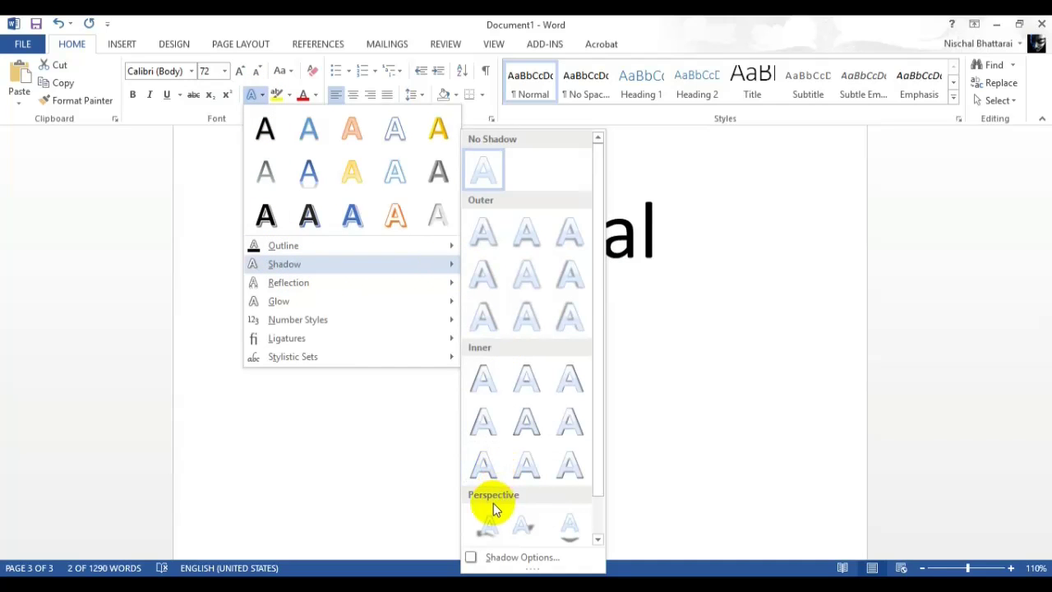
pyautogui.click(571, 529)
pyautogui.click(685, 256)
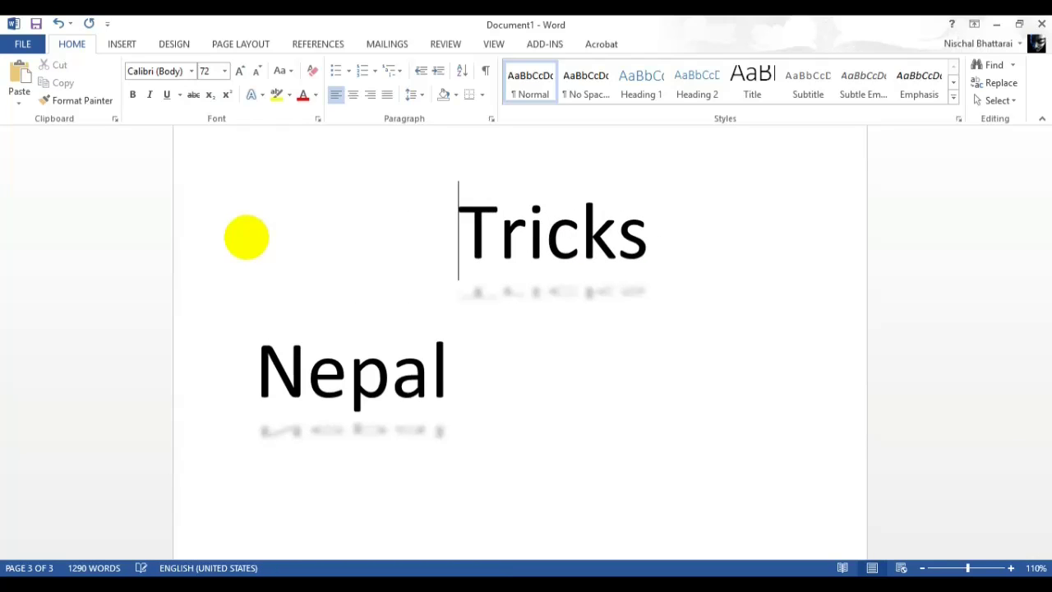
pyautogui.press('Return')
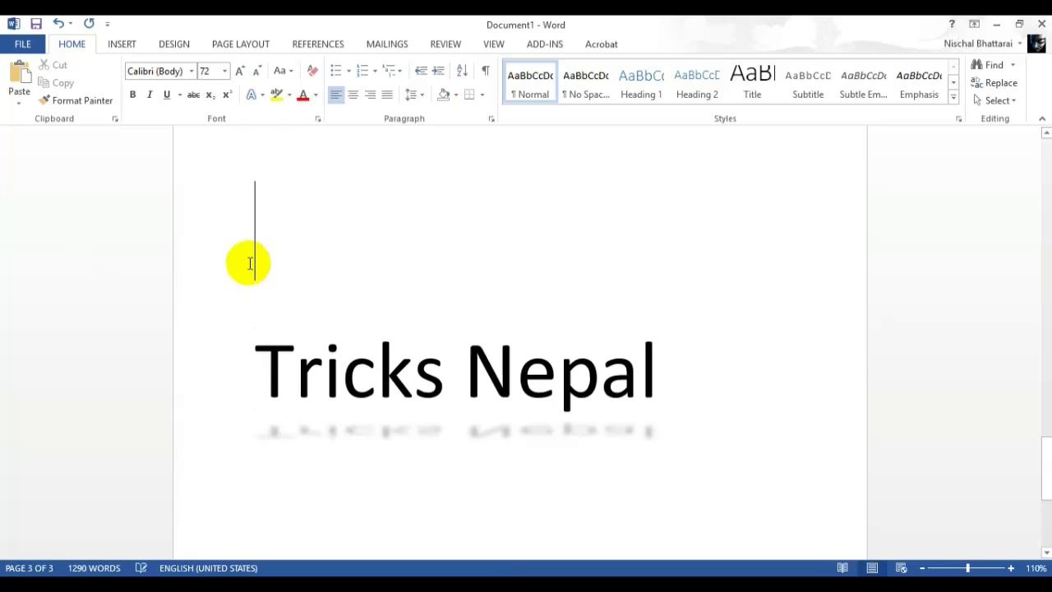
pyautogui.moveTo(249, 363); pyautogui.dragTo(796, 326)
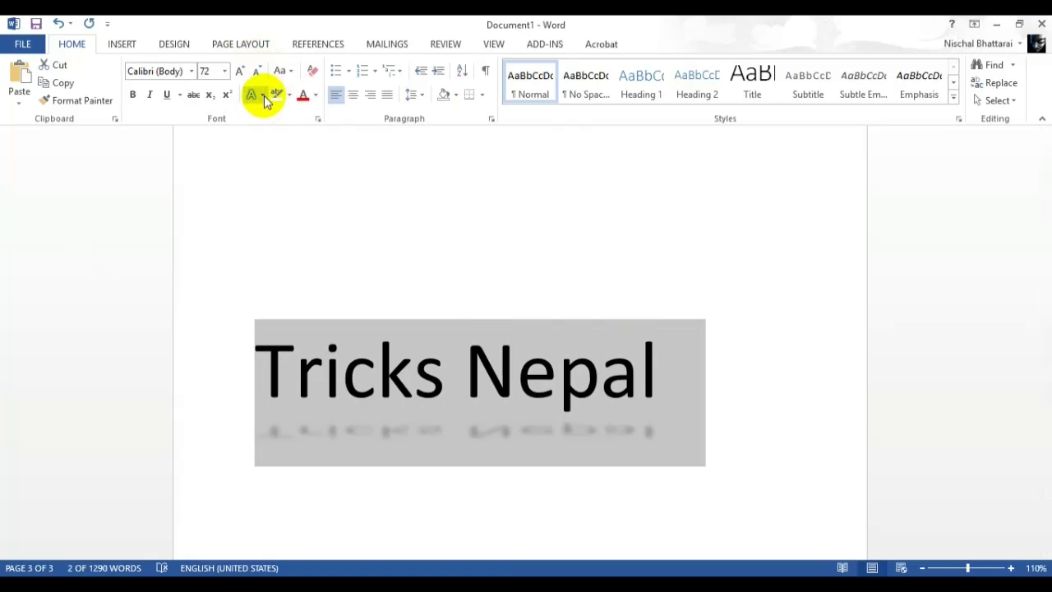
pyautogui.click(263, 97)
pyautogui.moveTo(426, 265)
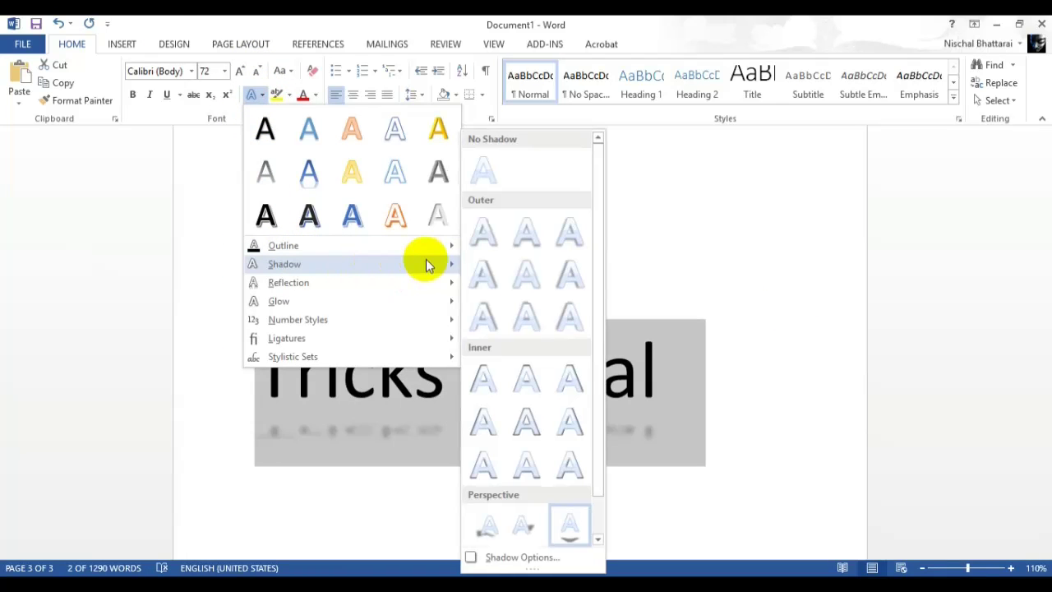
pyautogui.scroll(-1, 537, 433)
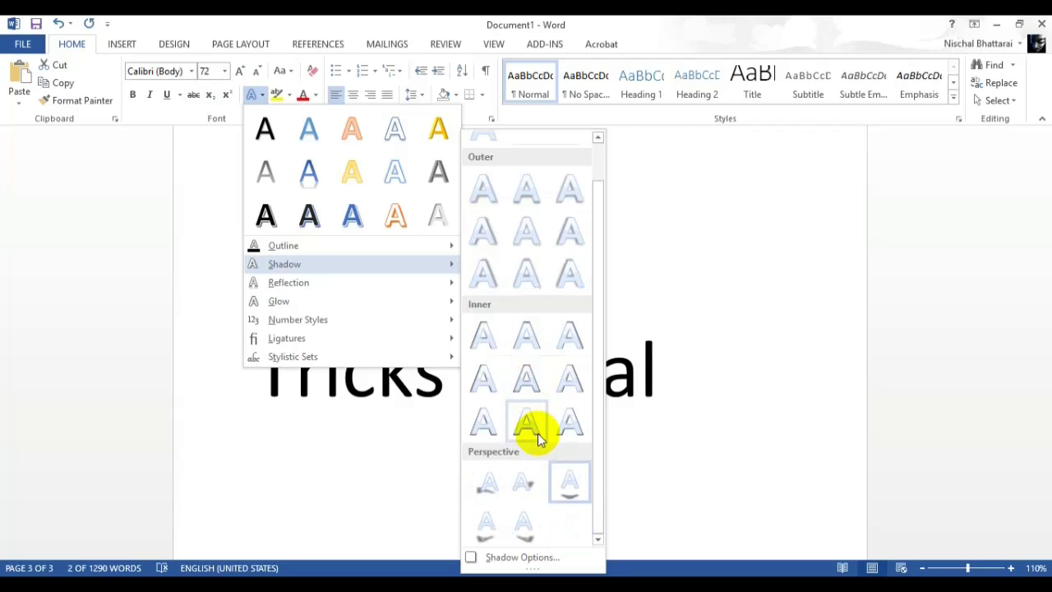
pyautogui.click(520, 532)
pyautogui.click(667, 403)
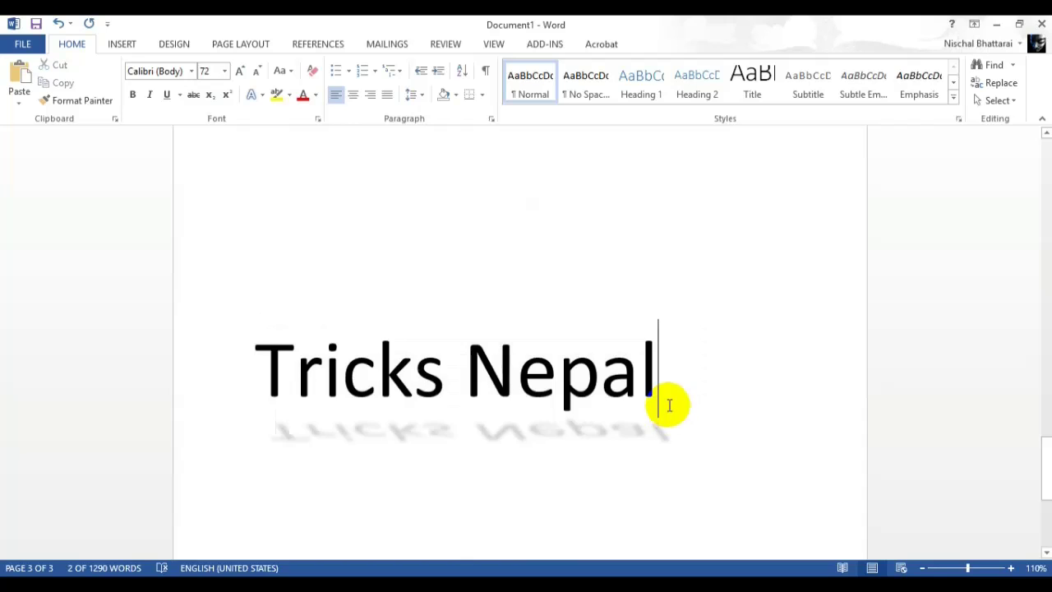
# - Add a red glow to the Tricks Nepal heading
pyautogui.moveTo(667, 383); pyautogui.dragTo(194, 364)
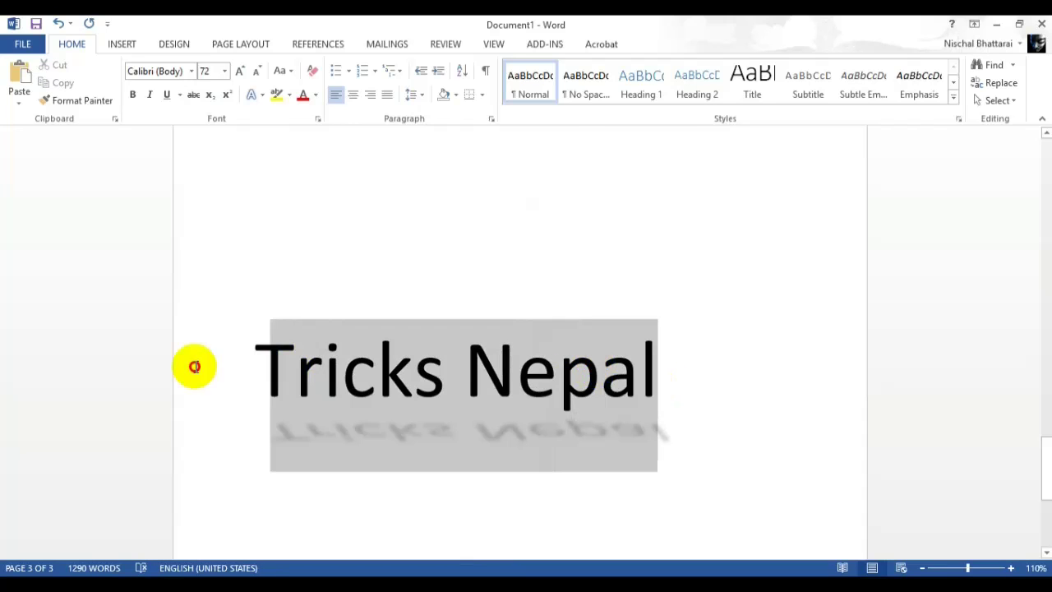
pyautogui.click(262, 96)
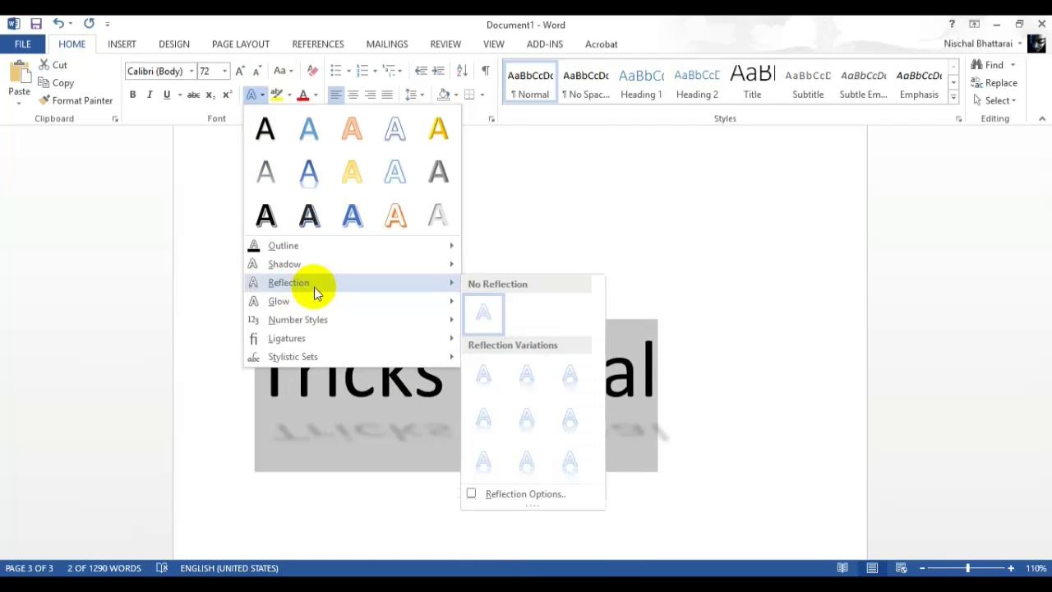
pyautogui.moveTo(433, 304)
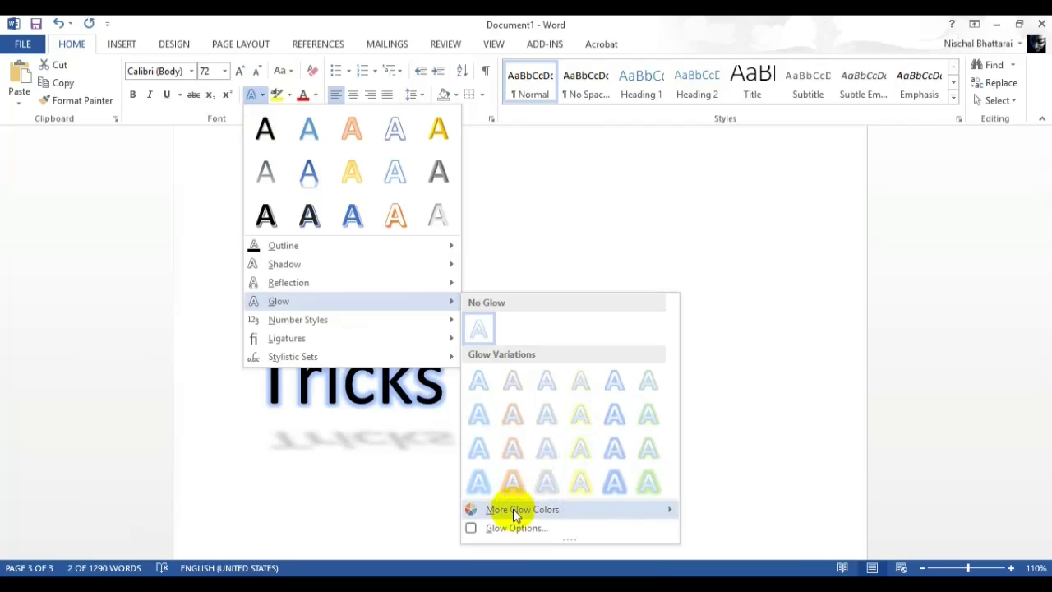
pyautogui.moveTo(514, 511)
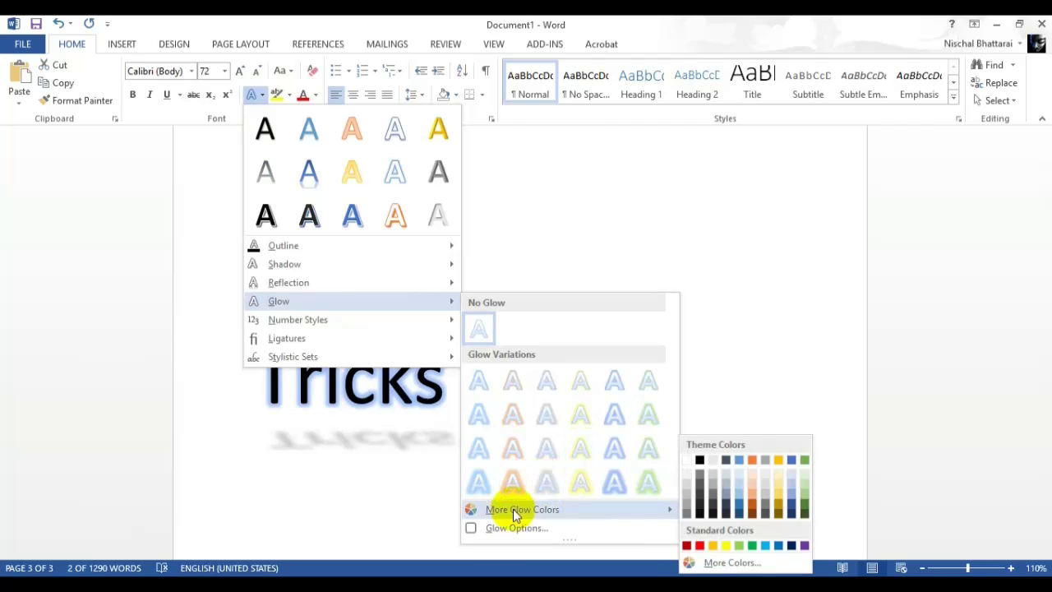
pyautogui.click(700, 546)
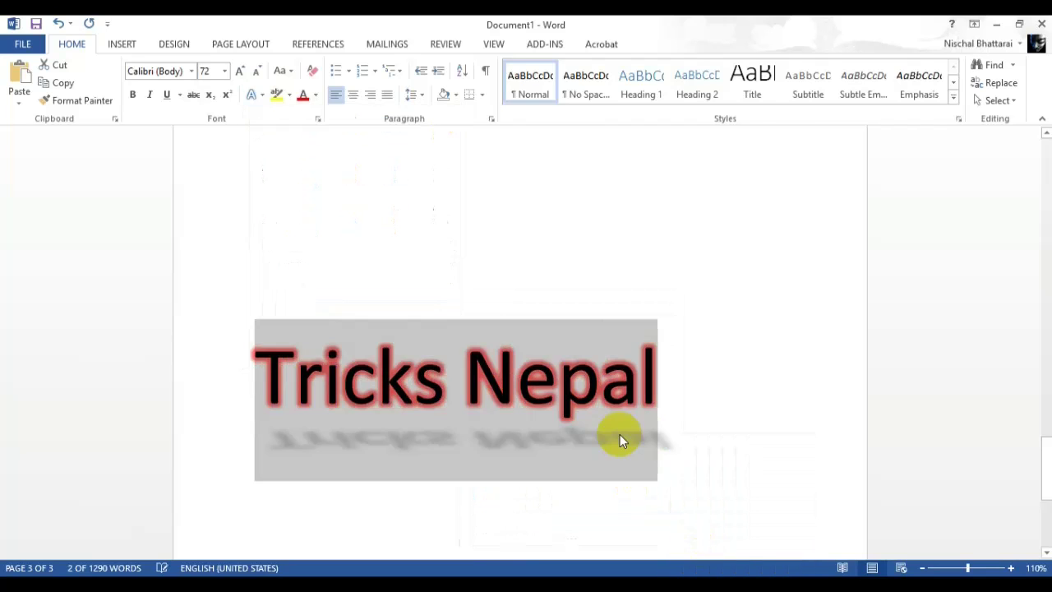
pyautogui.moveTo(662, 372); pyautogui.dragTo(110, 370)
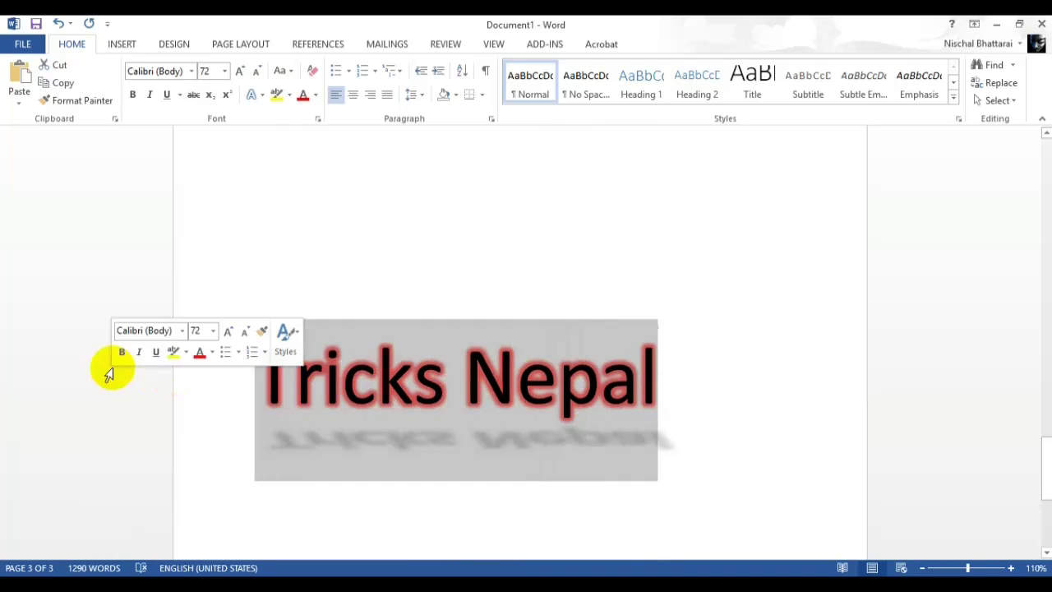
pyautogui.click(261, 95)
pyautogui.click(287, 93)
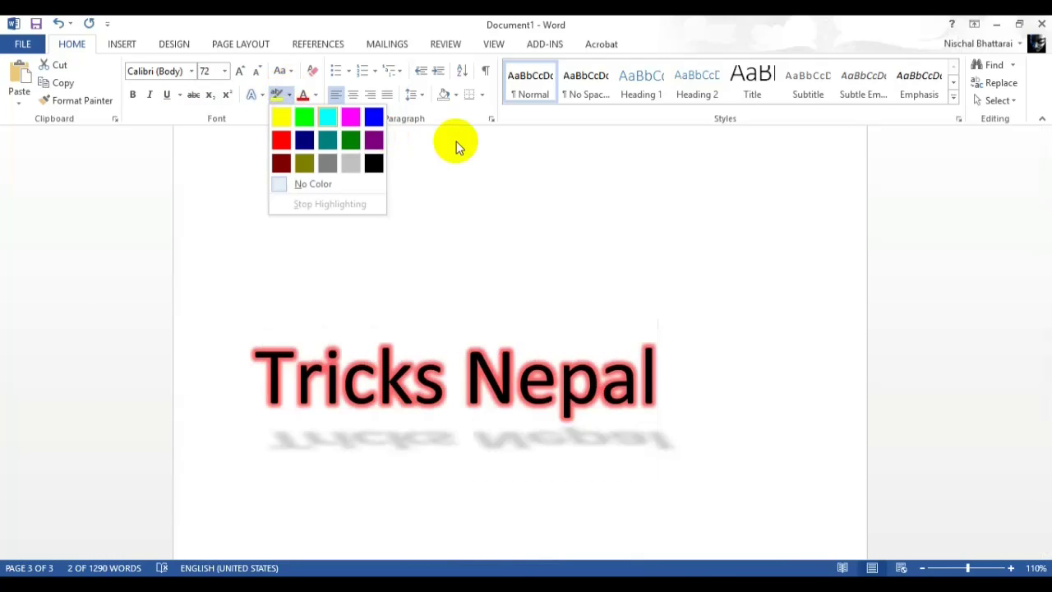
# - Highlight the first three lines of the 'To make' paragraph in yellow
pyautogui.click(572, 200)
pyautogui.scroll(2, 572, 201)
pyautogui.scroll(4, 485, 207)
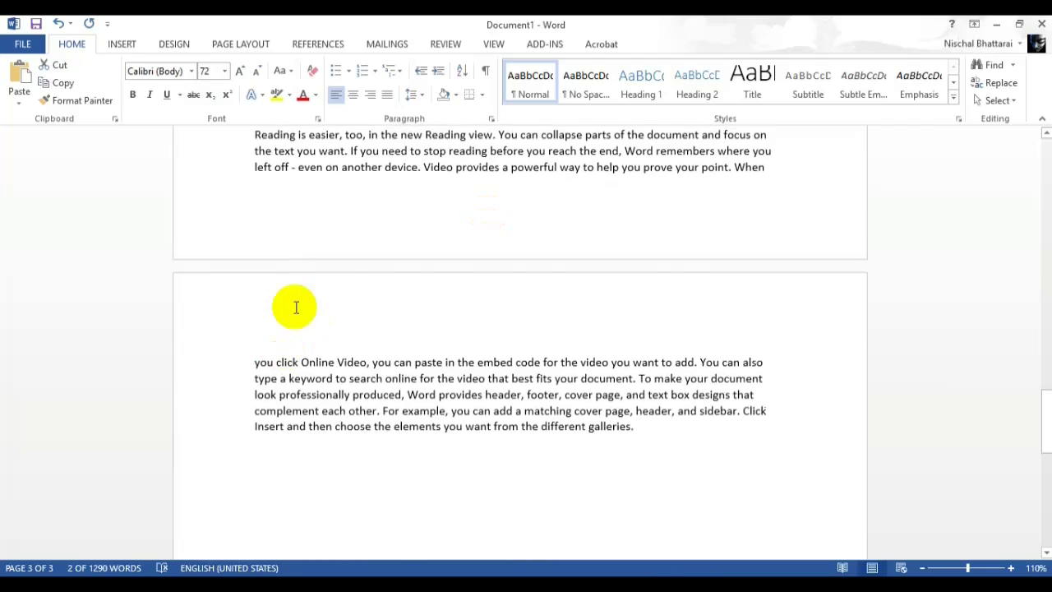
pyautogui.scroll(3, 301, 254)
pyautogui.scroll(3, 261, 246)
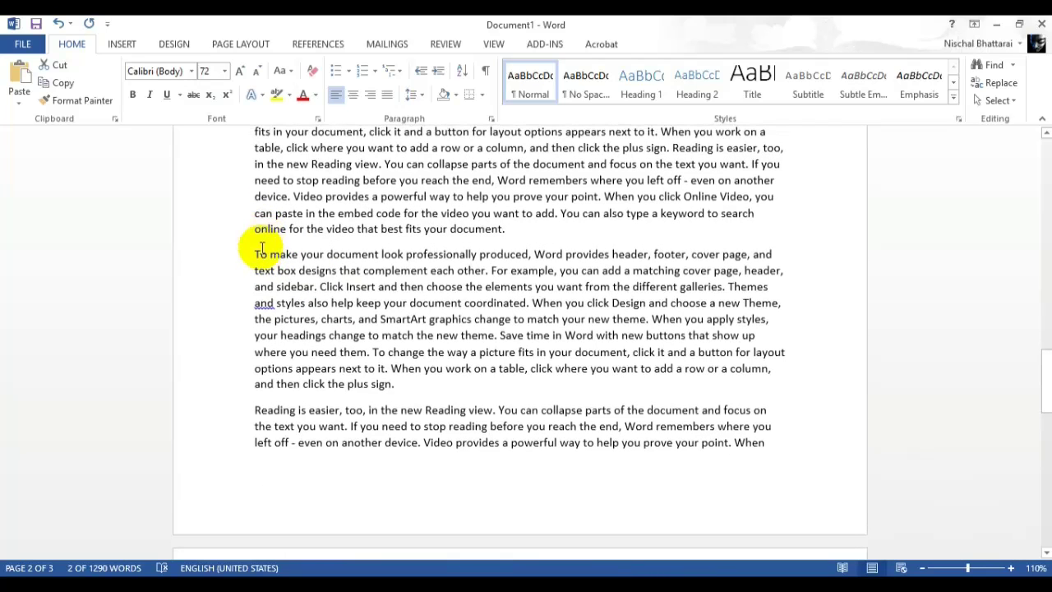
pyautogui.moveTo(257, 251); pyautogui.dragTo(580, 284)
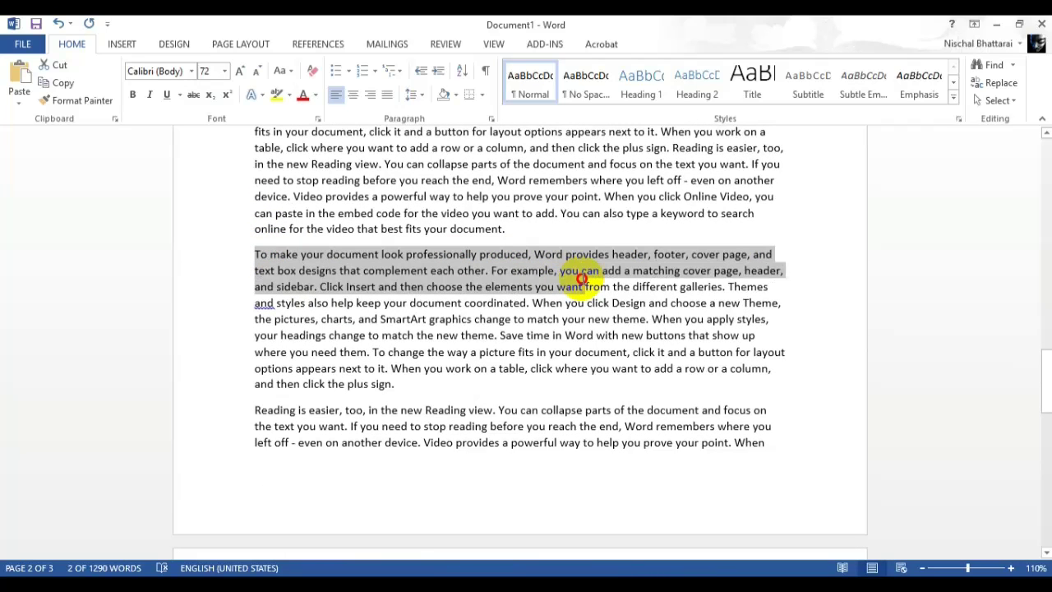
pyautogui.click(278, 95)
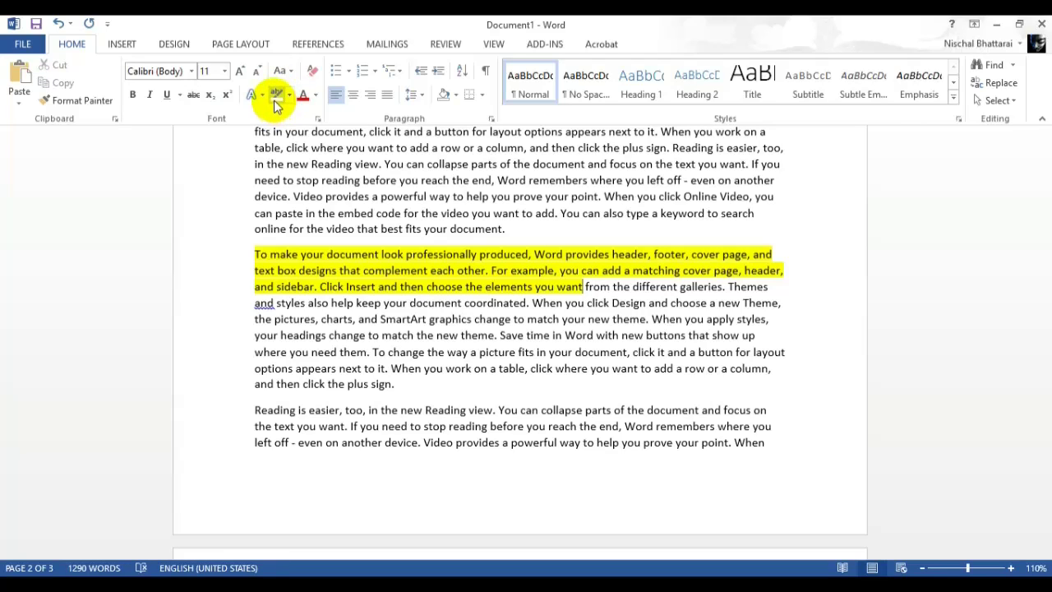
# - Highlight two Reading view passages, including 'remembers…embed code for', in red
pyautogui.click(289, 94)
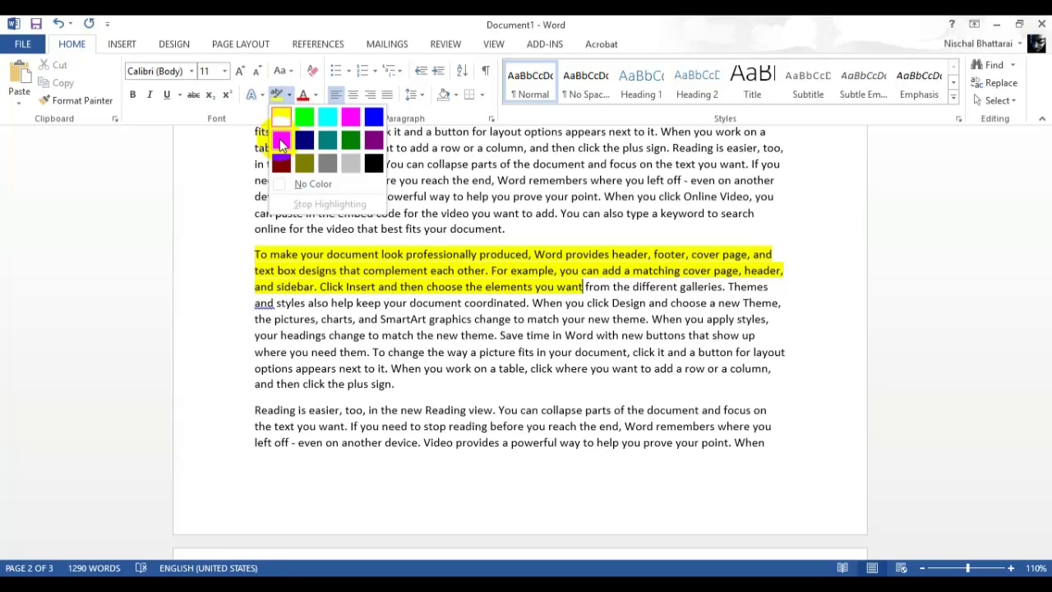
pyautogui.click(280, 141)
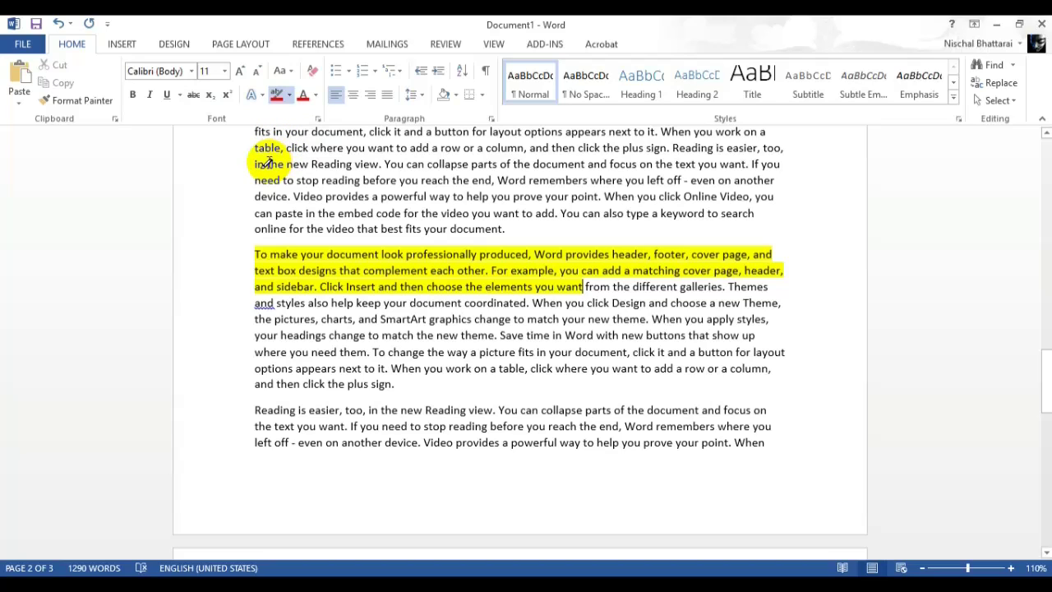
pyautogui.moveTo(267, 163); pyautogui.dragTo(497, 164)
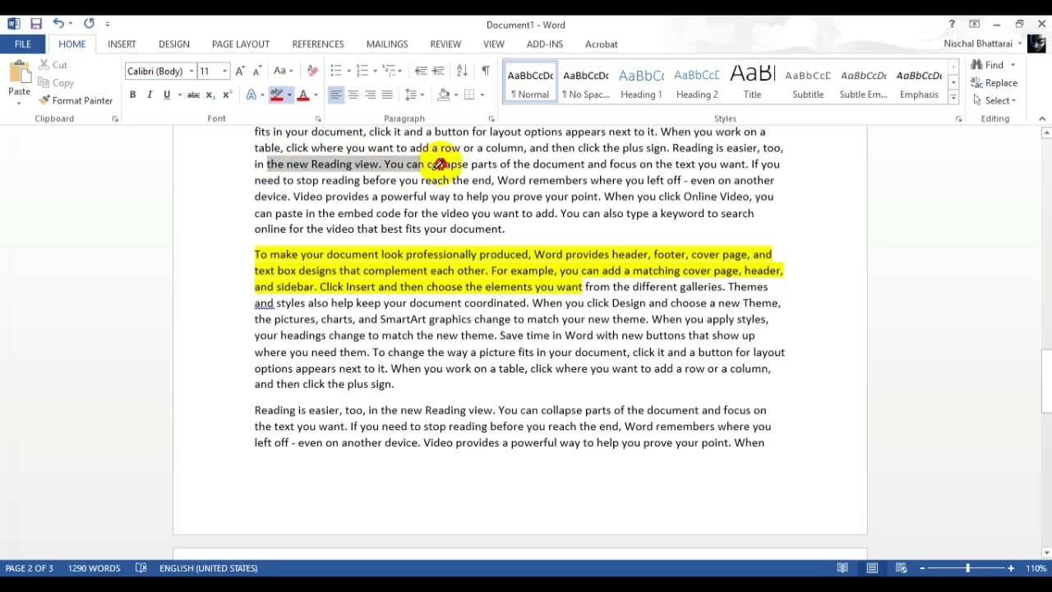
pyautogui.click(487, 197)
pyautogui.moveTo(573, 180); pyautogui.dragTo(419, 212)
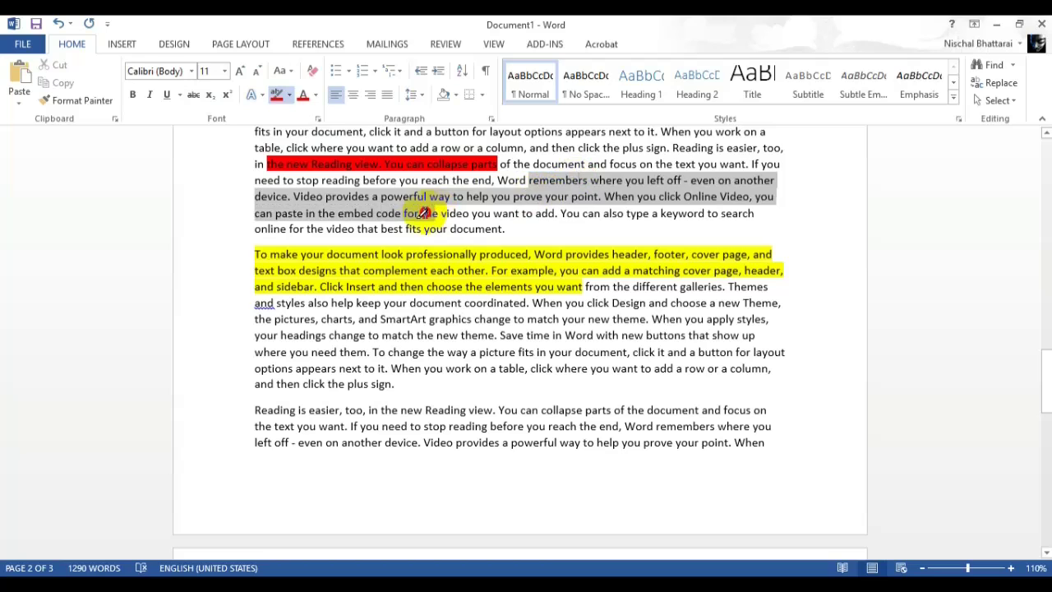
pyautogui.click(277, 96)
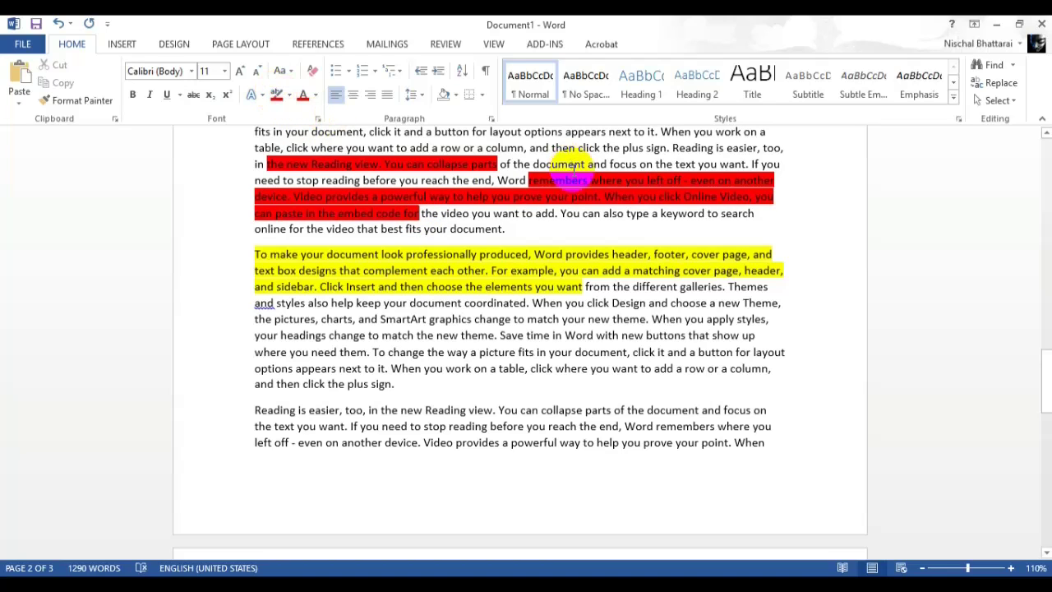
# - Highlight 'match the new theme. Save time in Word' in bright green
pyautogui.moveTo(398, 337); pyautogui.dragTo(577, 336)
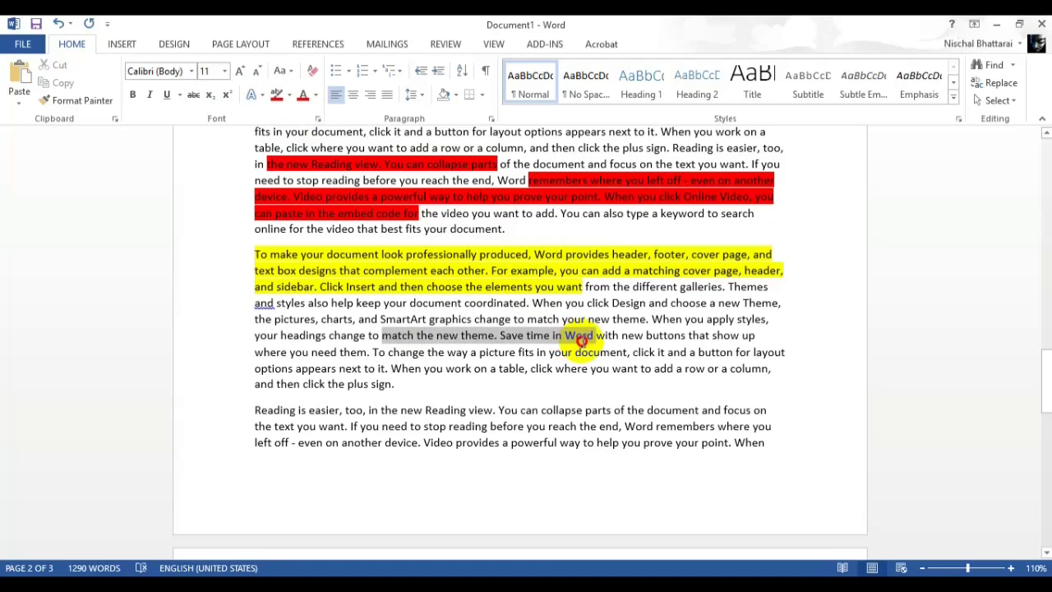
pyautogui.click(291, 96)
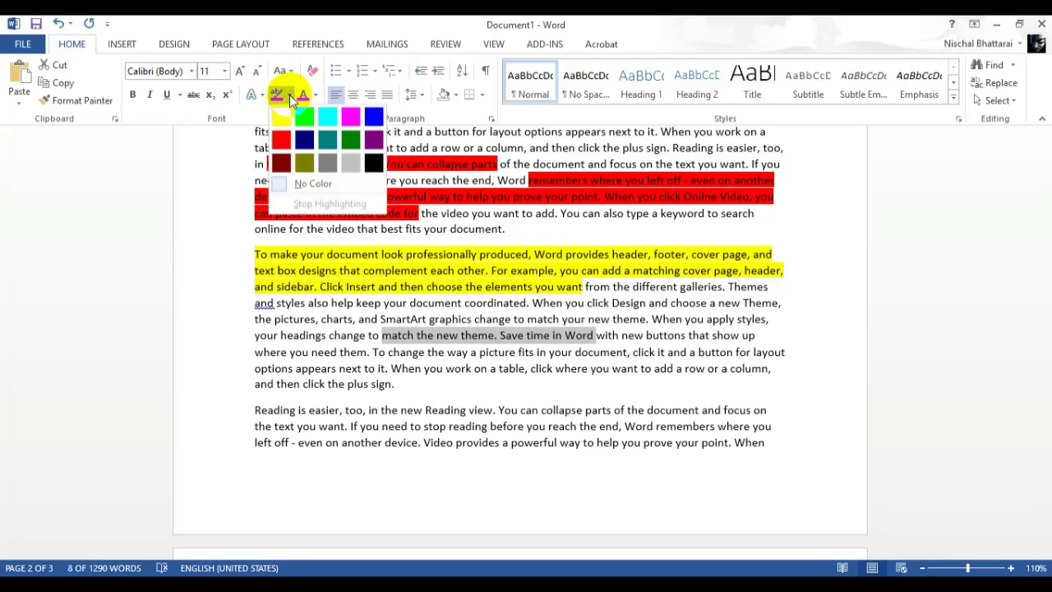
pyautogui.click(304, 117)
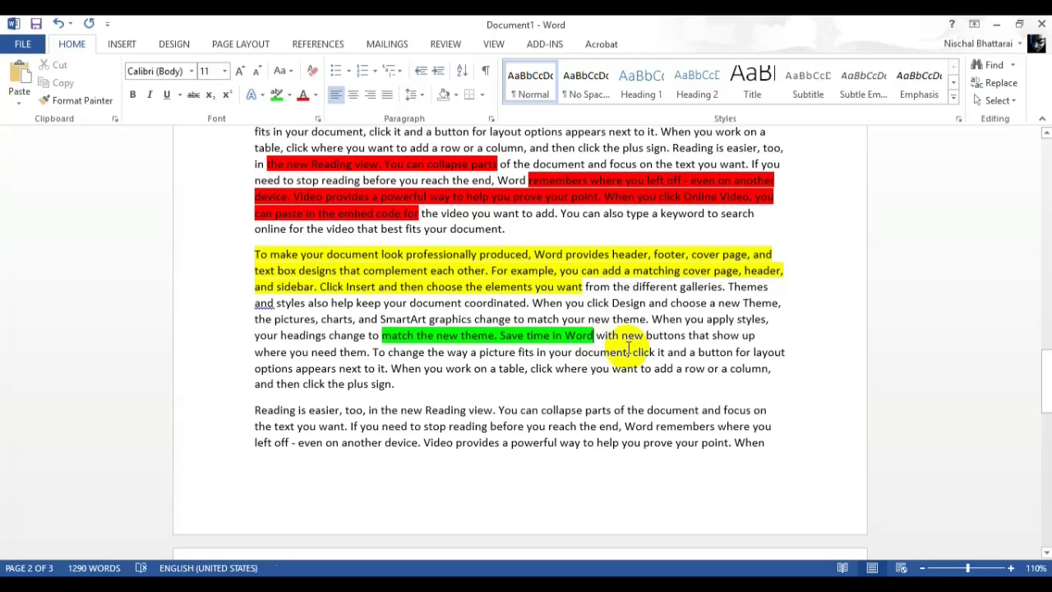
pyautogui.moveTo(596, 335); pyautogui.dragTo(629, 352)
pyautogui.click(586, 326)
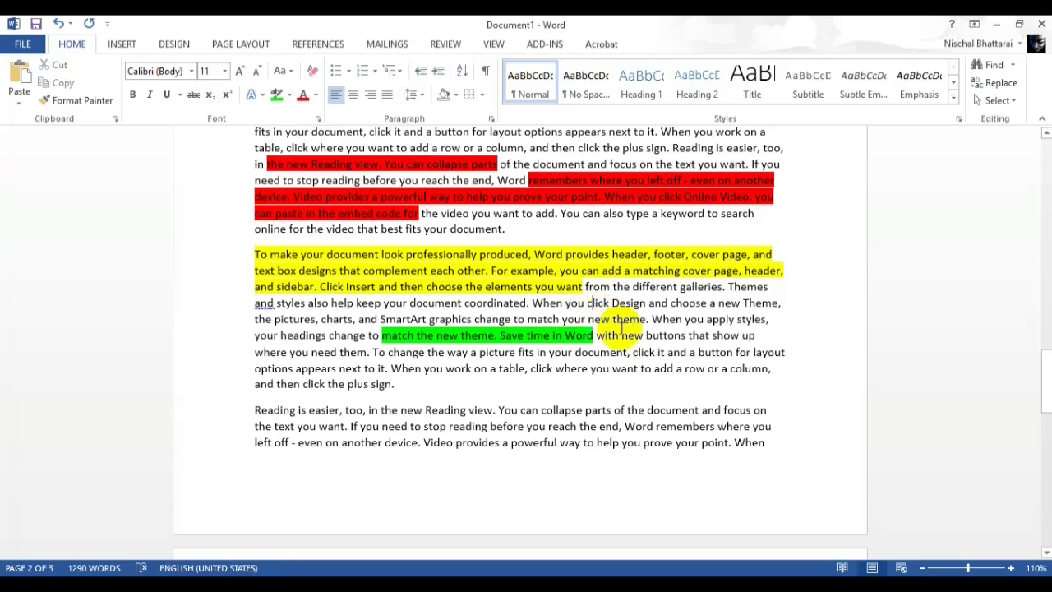
pyautogui.scroll(1, 622, 329)
pyautogui.scroll(2, 622, 329)
pyautogui.scroll(3, 587, 305)
# - Colour the text from 'Video provides' through 'type a' red
pyautogui.scroll(3, 442, 242)
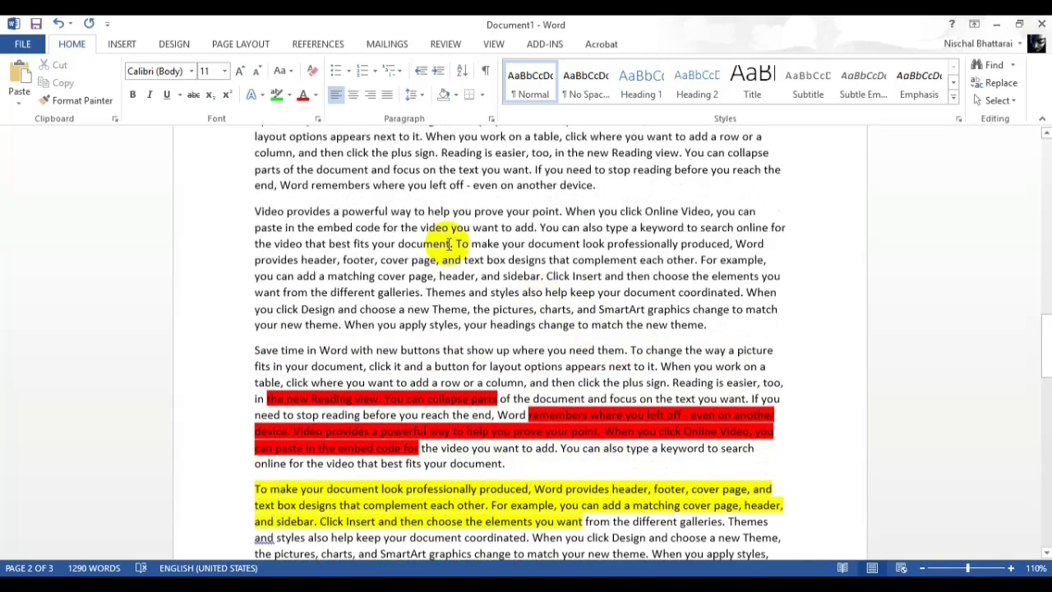
pyautogui.moveTo(259, 211); pyautogui.dragTo(641, 230)
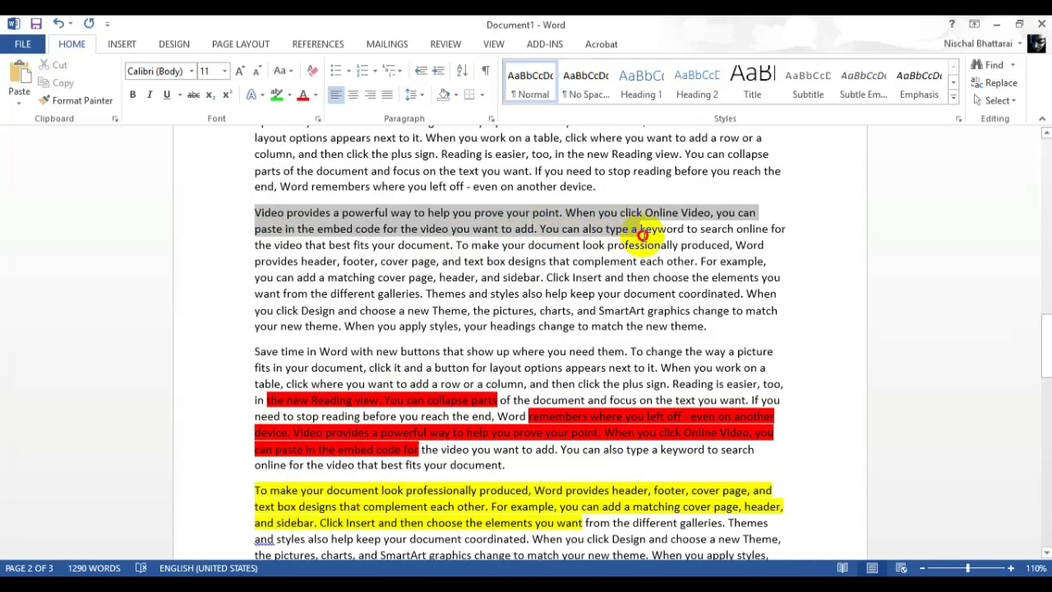
pyautogui.click(307, 97)
# - Make 'matching cover page…and then' and 'pictures, charts, and SmartArt graphics' light blue
pyautogui.moveTo(329, 277); pyautogui.dragTo(639, 277)
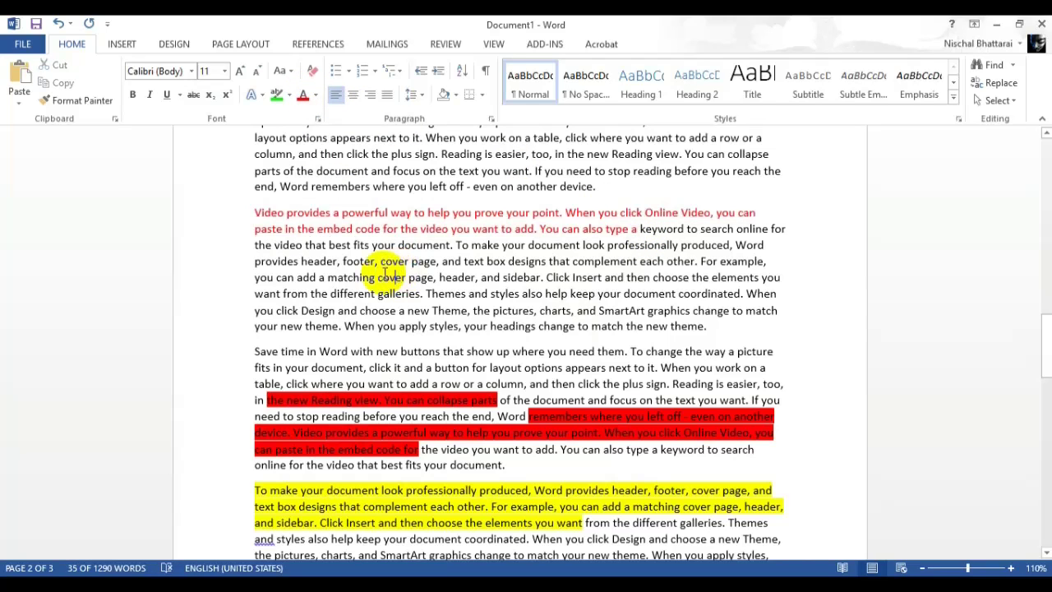
pyautogui.click(315, 96)
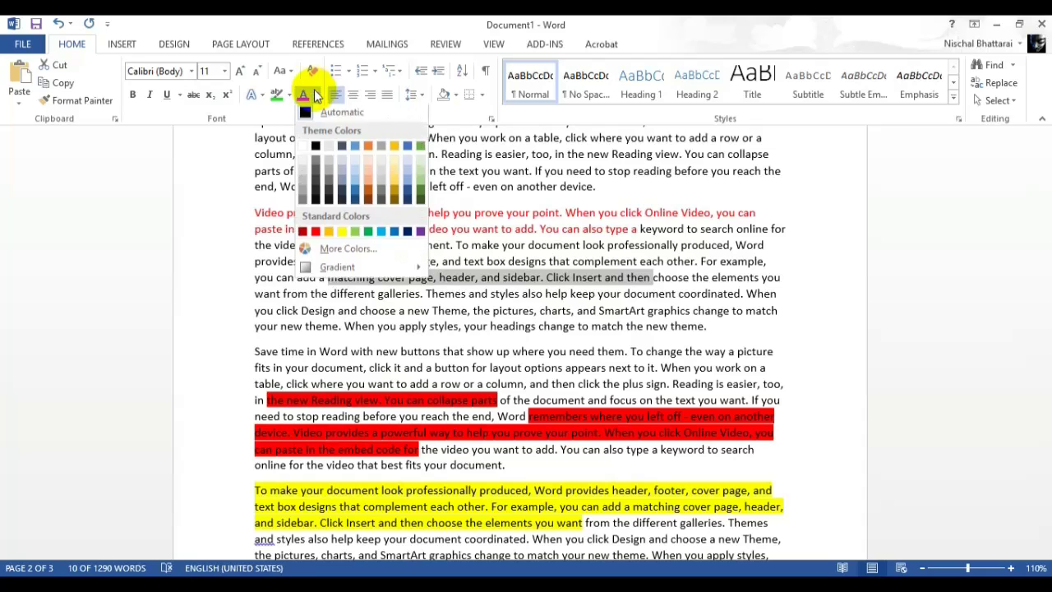
pyautogui.click(356, 182)
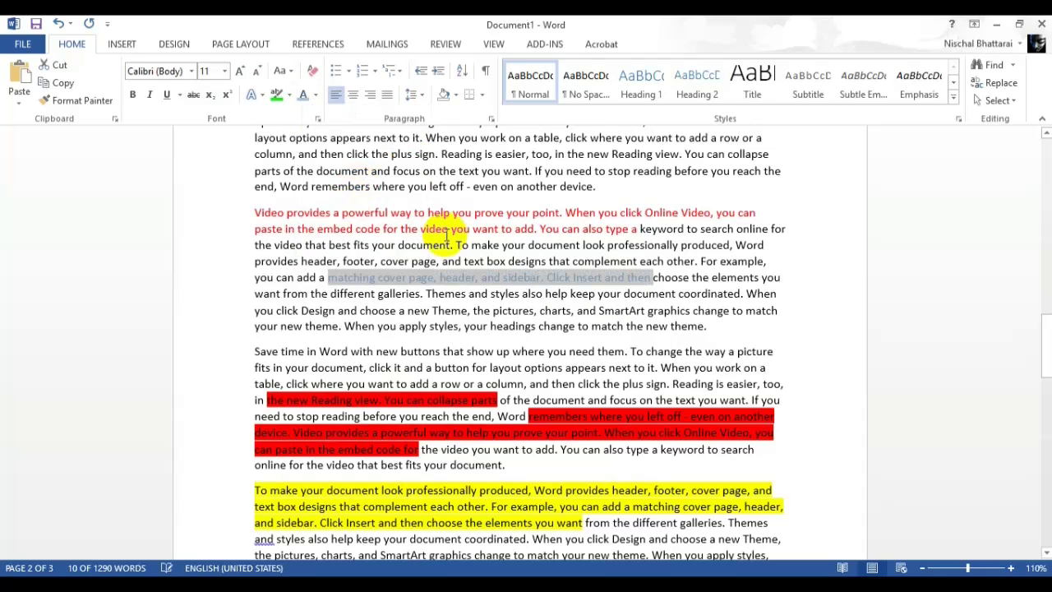
pyautogui.click(680, 327)
pyautogui.moveTo(530, 311); pyautogui.dragTo(688, 311)
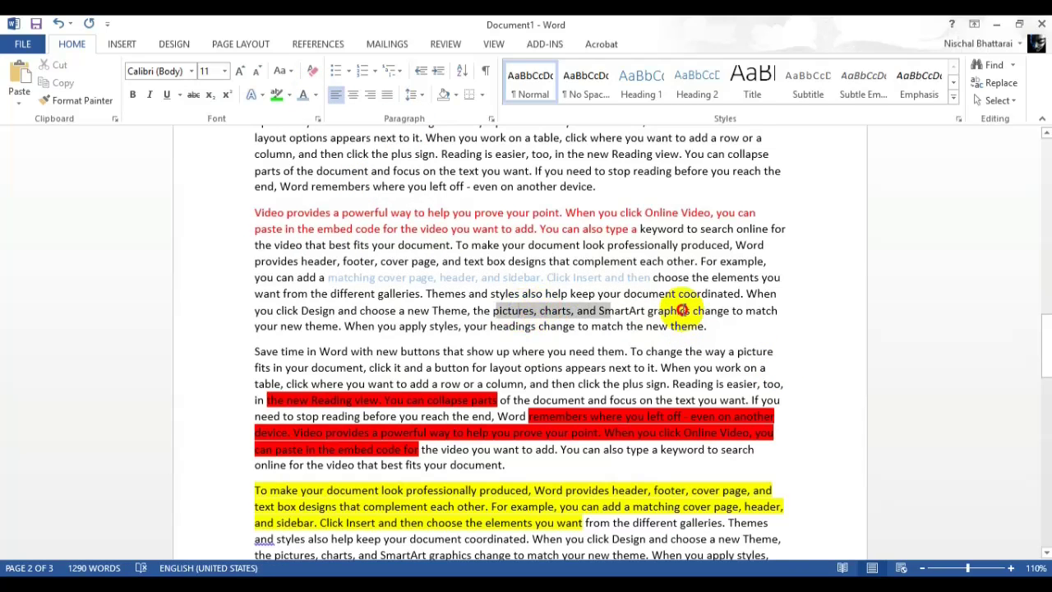
pyautogui.click(303, 94)
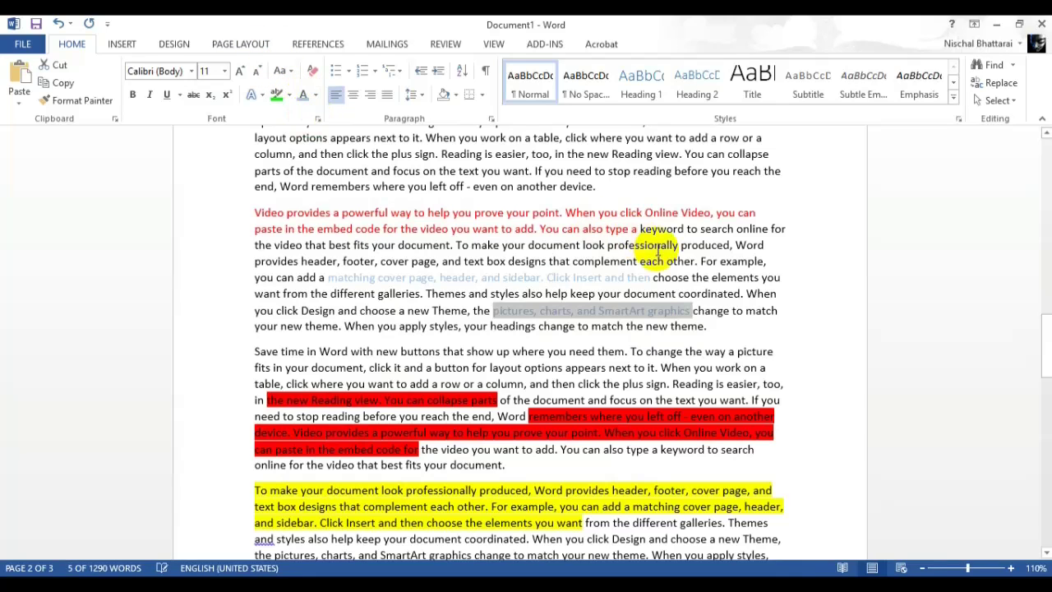
pyautogui.click(682, 276)
pyautogui.scroll(2, 681, 275)
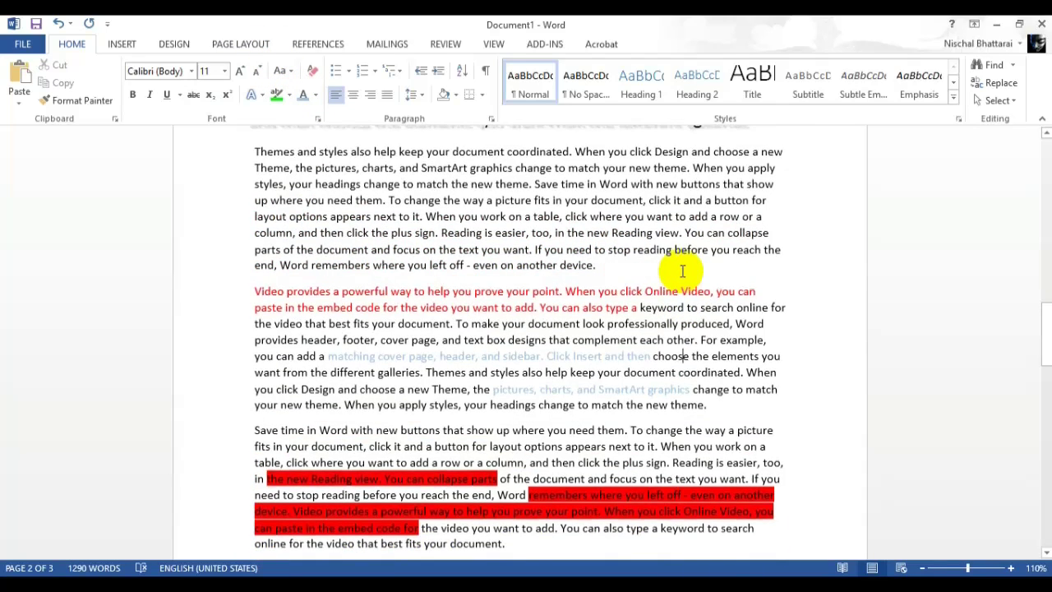
pyautogui.scroll(2, 228, 178)
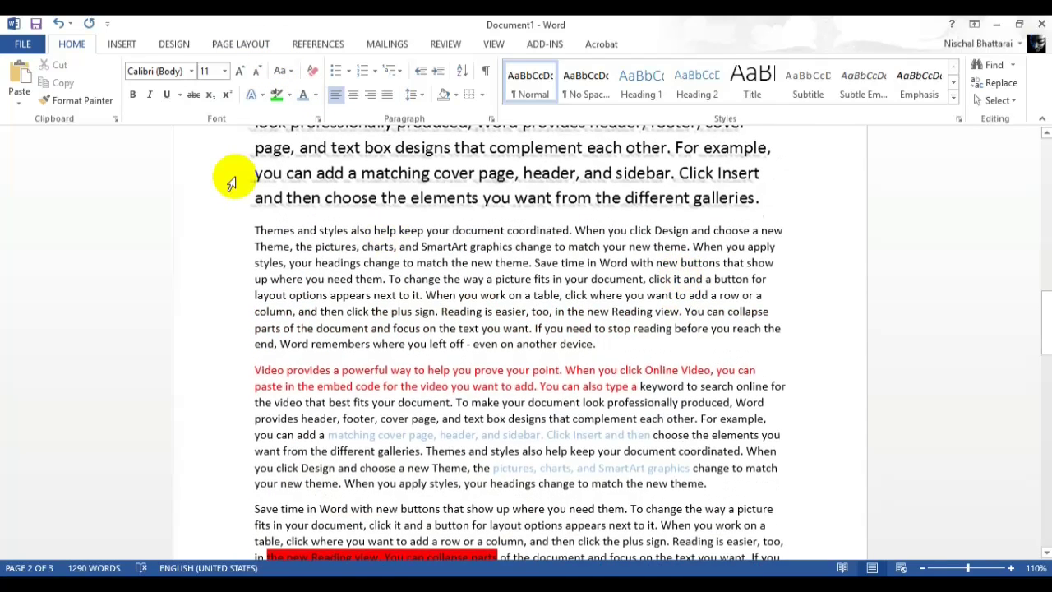
pyautogui.click(316, 117)
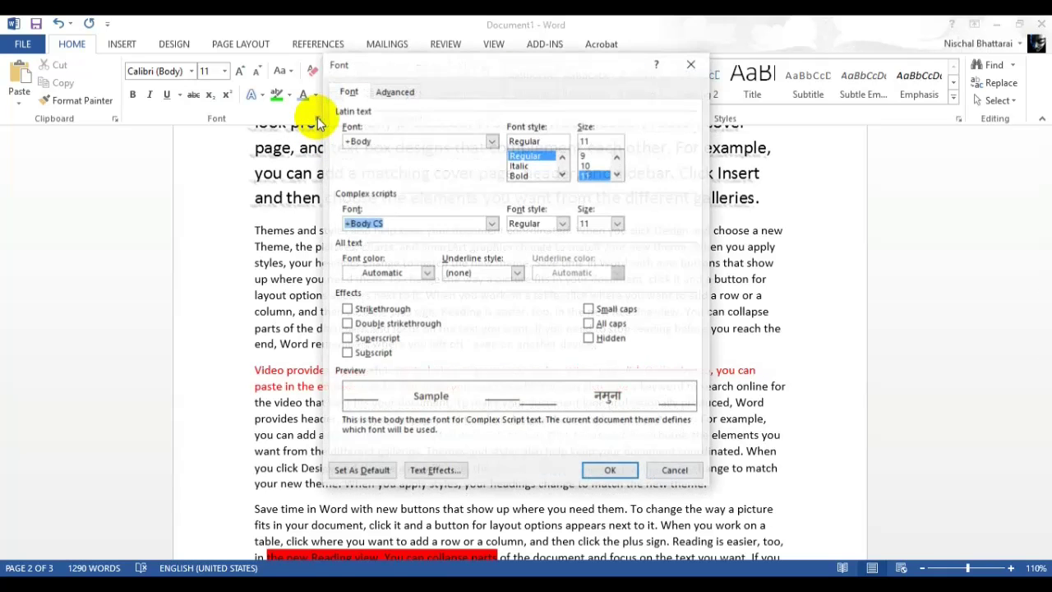
pyautogui.moveTo(512, 59); pyautogui.dragTo(838, 92)
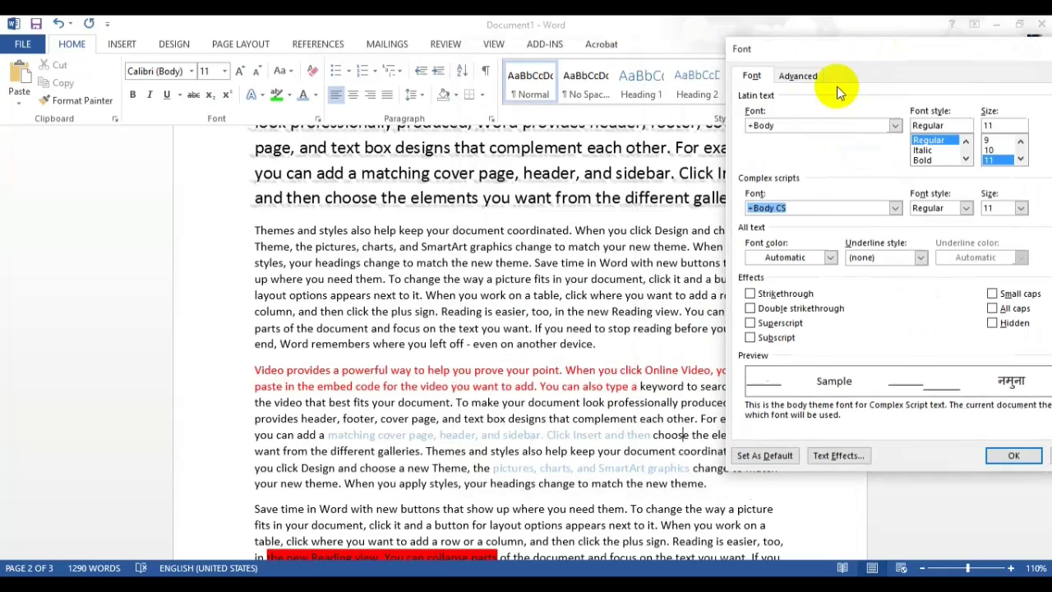
pyautogui.click(801, 76)
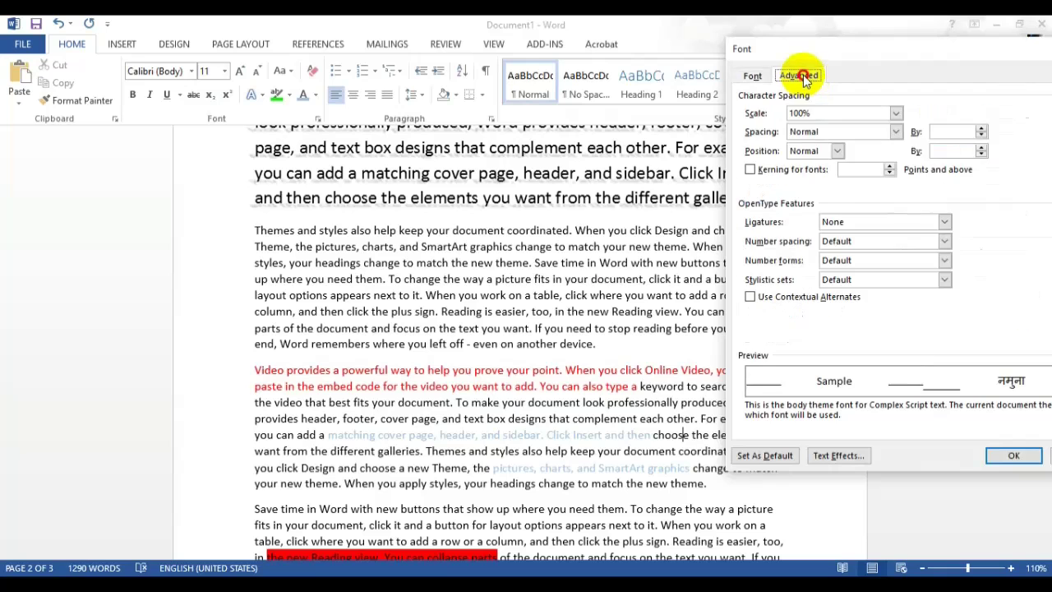
pyautogui.click(751, 77)
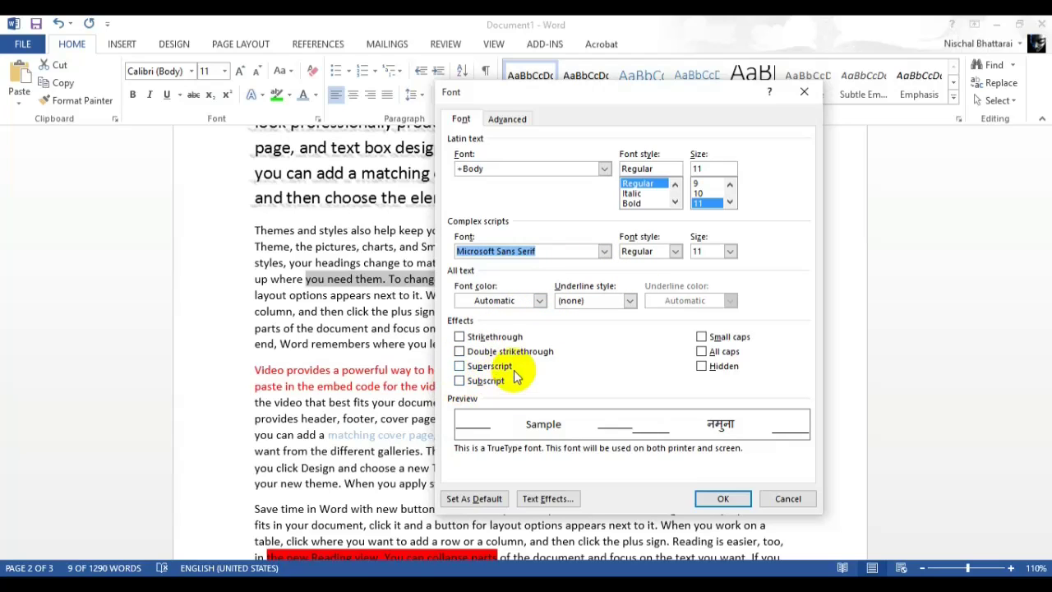
pyautogui.click(460, 351)
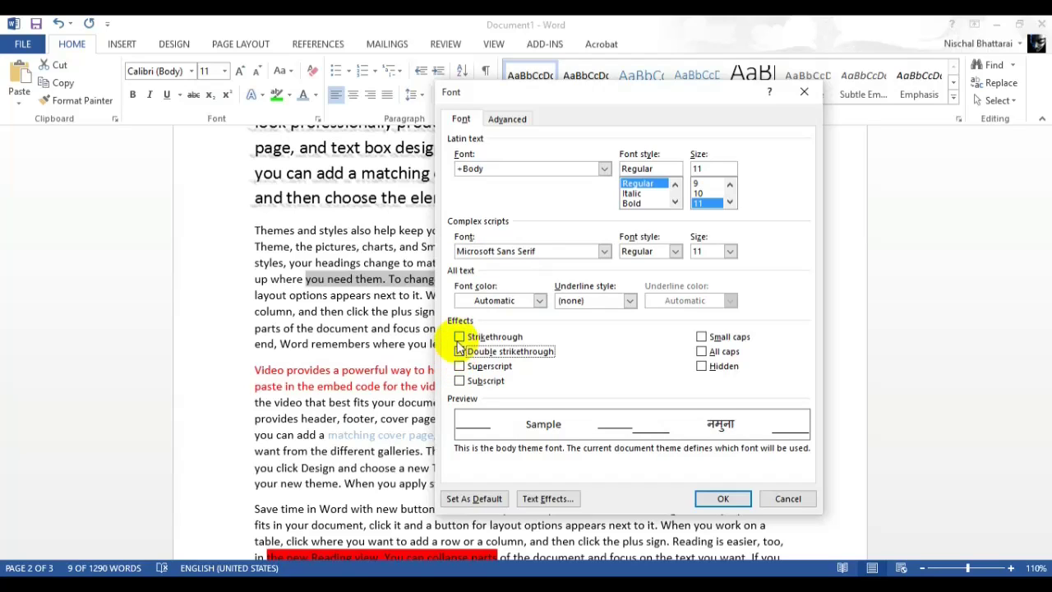
pyautogui.click(458, 338)
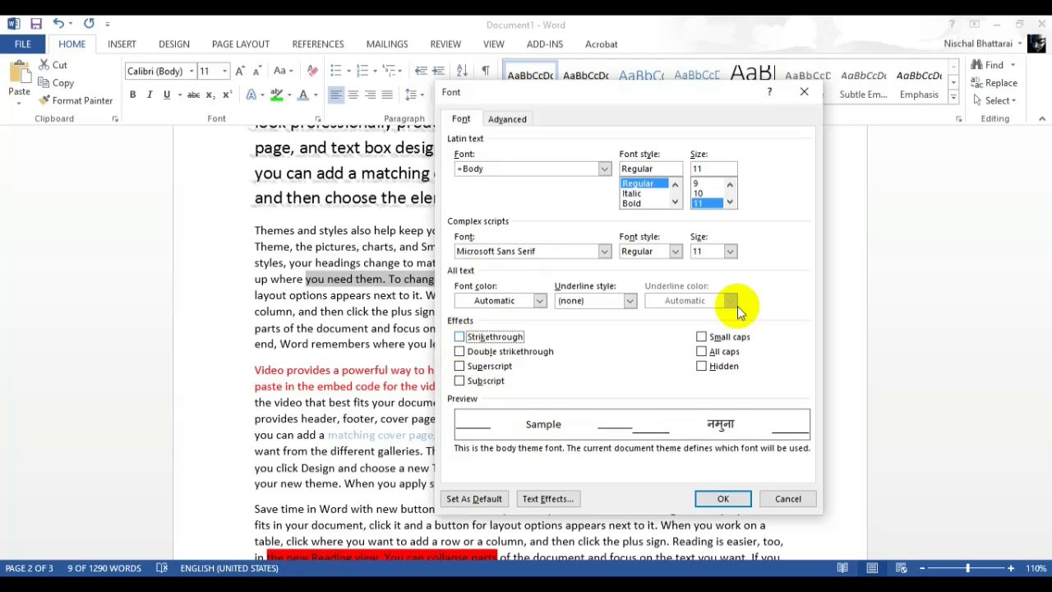
pyautogui.click(699, 352)
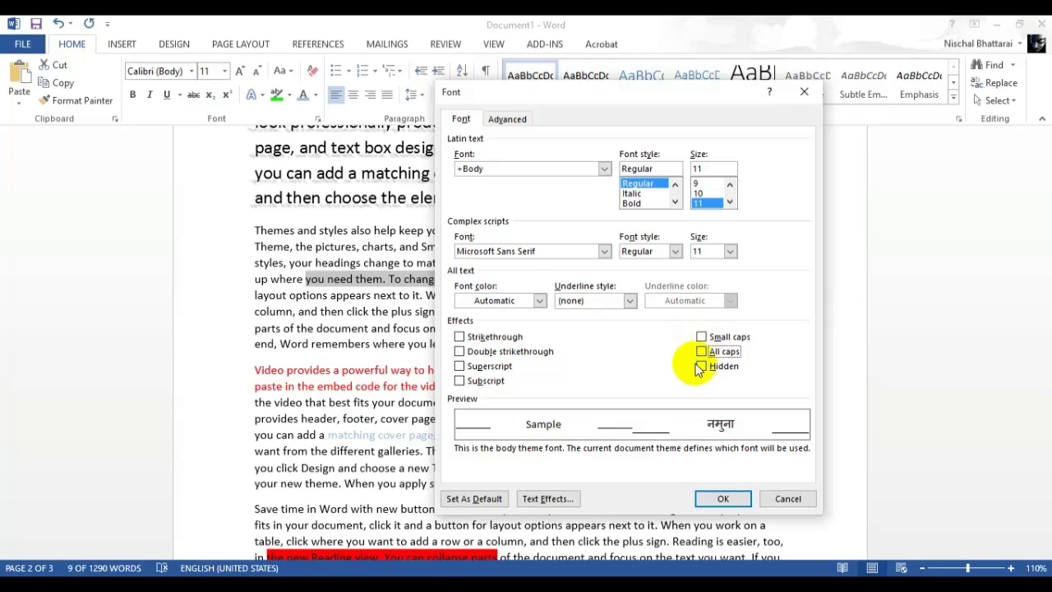
pyautogui.click(701, 367)
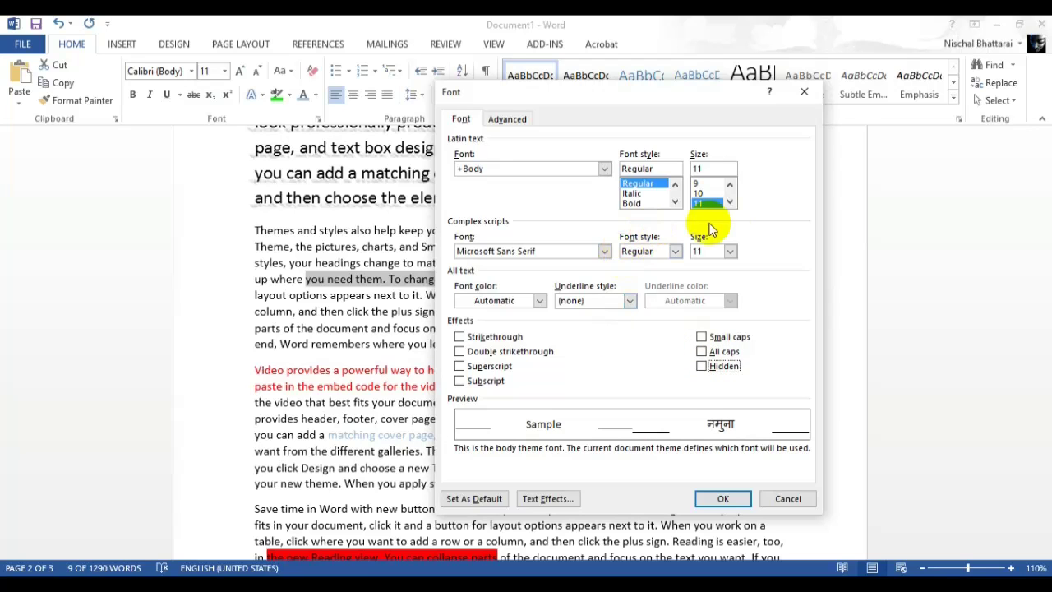
pyautogui.click(726, 500)
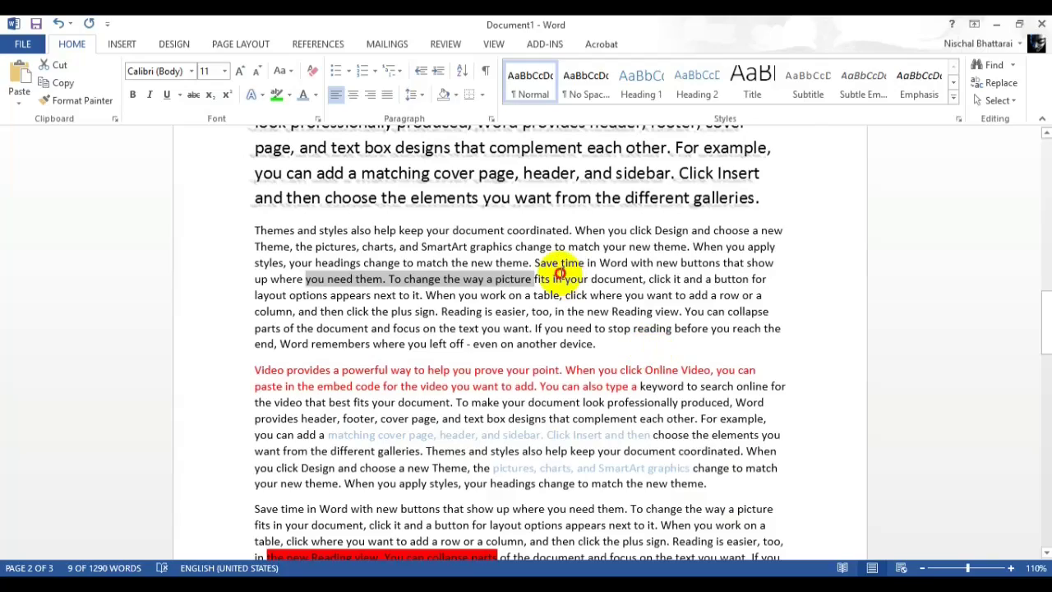
pyautogui.click(559, 274)
pyautogui.scroll(-4, 649, 275)
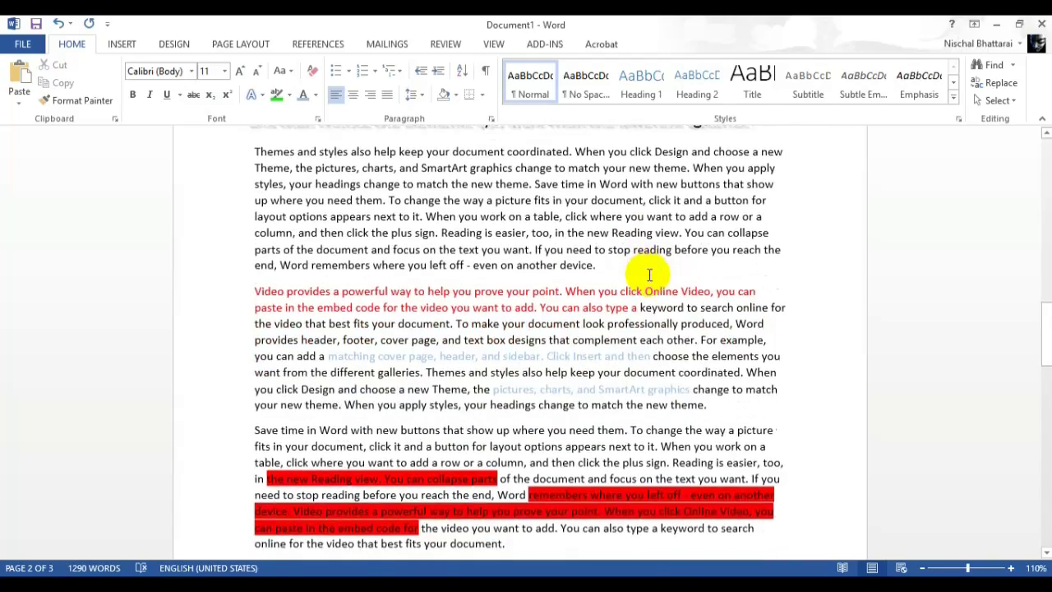
pyautogui.scroll(3, 649, 275)
pyautogui.scroll(3, 649, 275)
pyautogui.scroll(4, 649, 275)
pyautogui.scroll(4, 649, 275)
pyautogui.scroll(3, 649, 275)
pyautogui.scroll(4, 649, 275)
pyautogui.scroll(3, 649, 275)
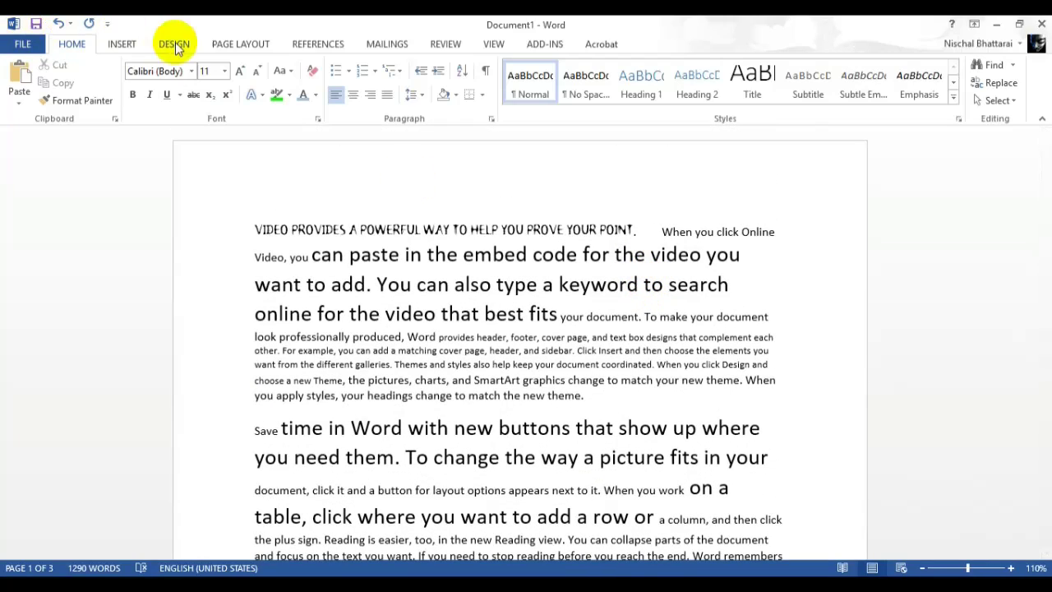